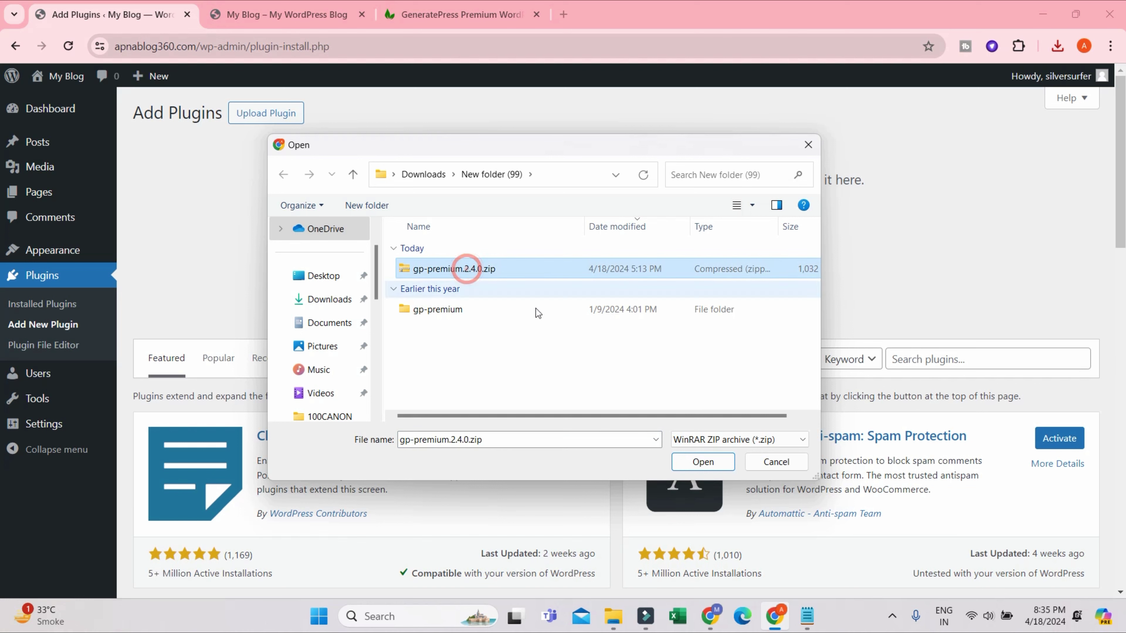
Step: Upload gp-premium.2.4.0.zip as a new plugin, install it and activate it
click(694, 463)
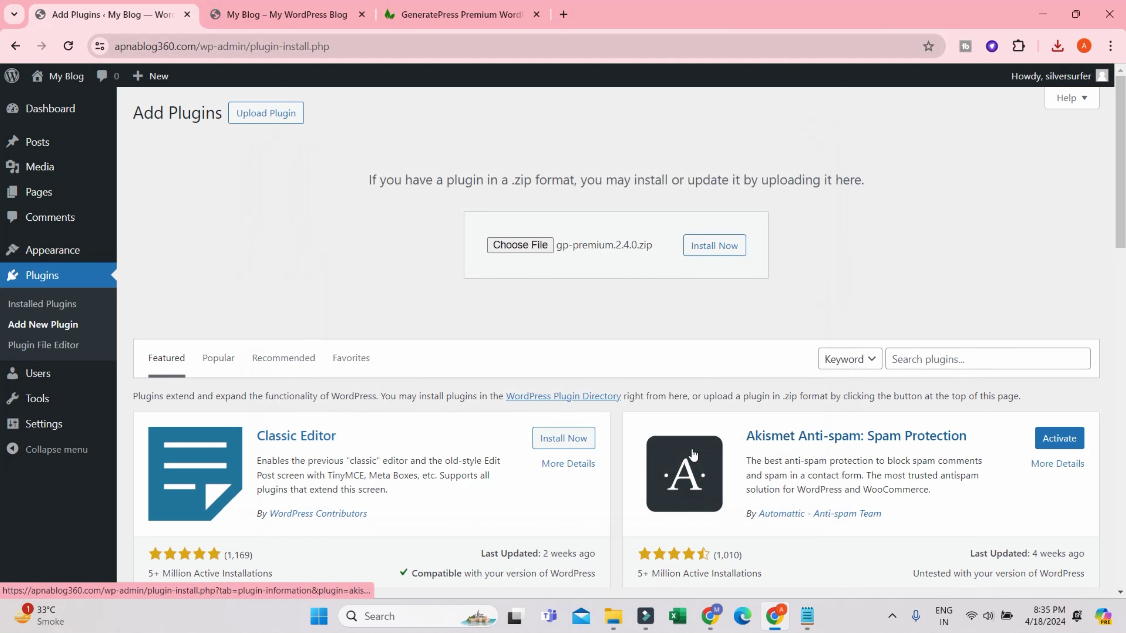
click(717, 251)
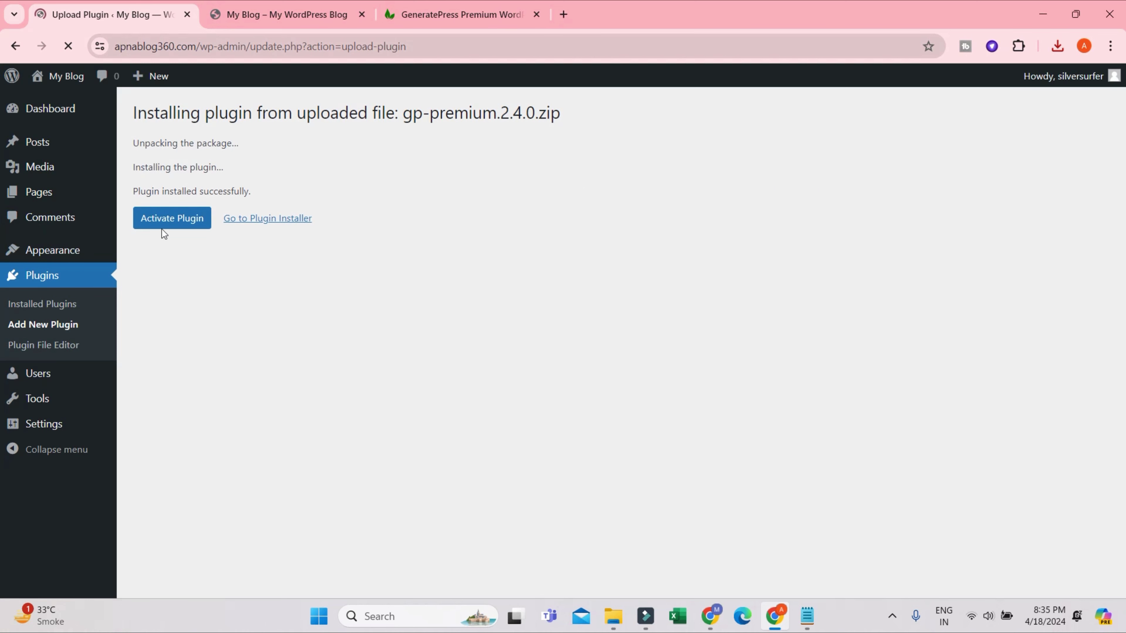
click(173, 224)
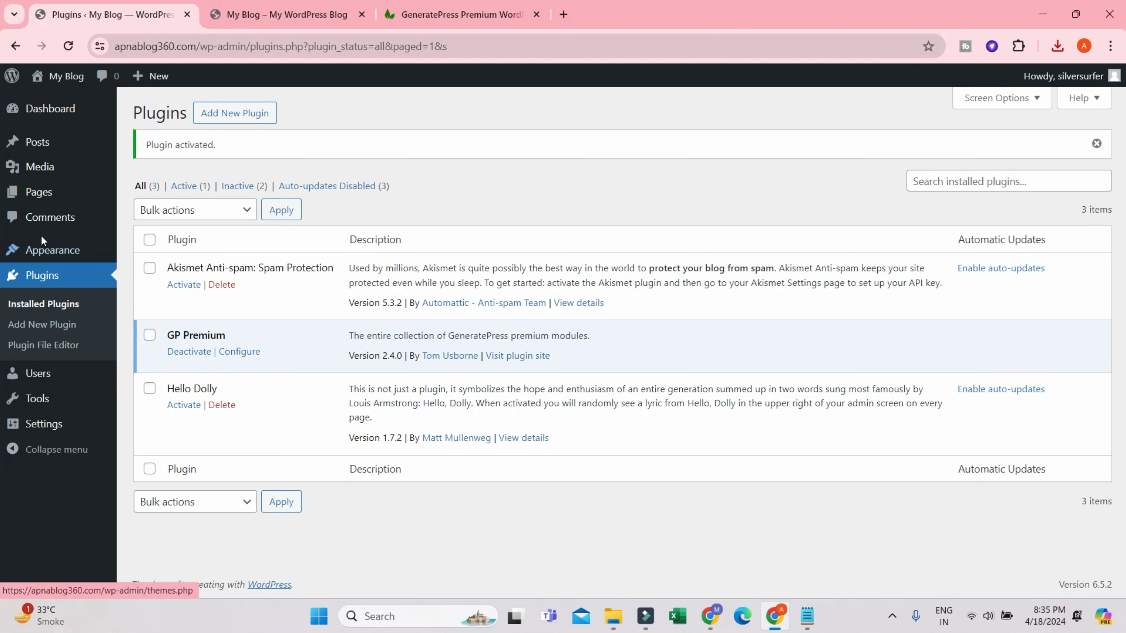
Step: Open the GeneratePress theme settings and look through the modules, customizing, import/export and reset sections
click(43, 251)
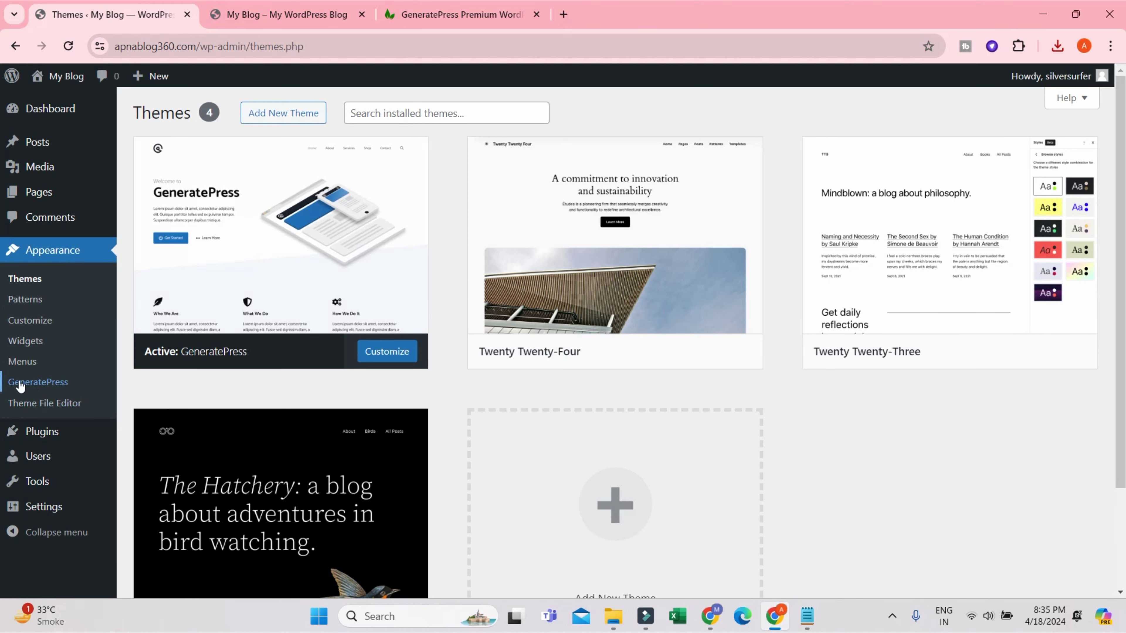
click(40, 385)
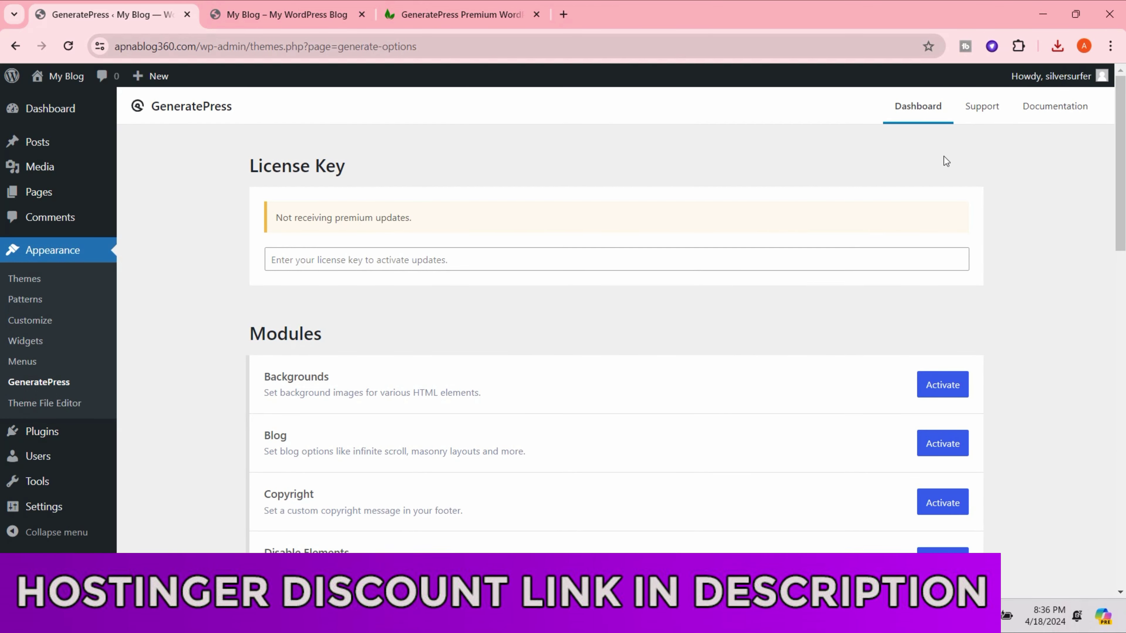
scroll(997, 173, down, 1)
scroll(1019, 182, down, 4)
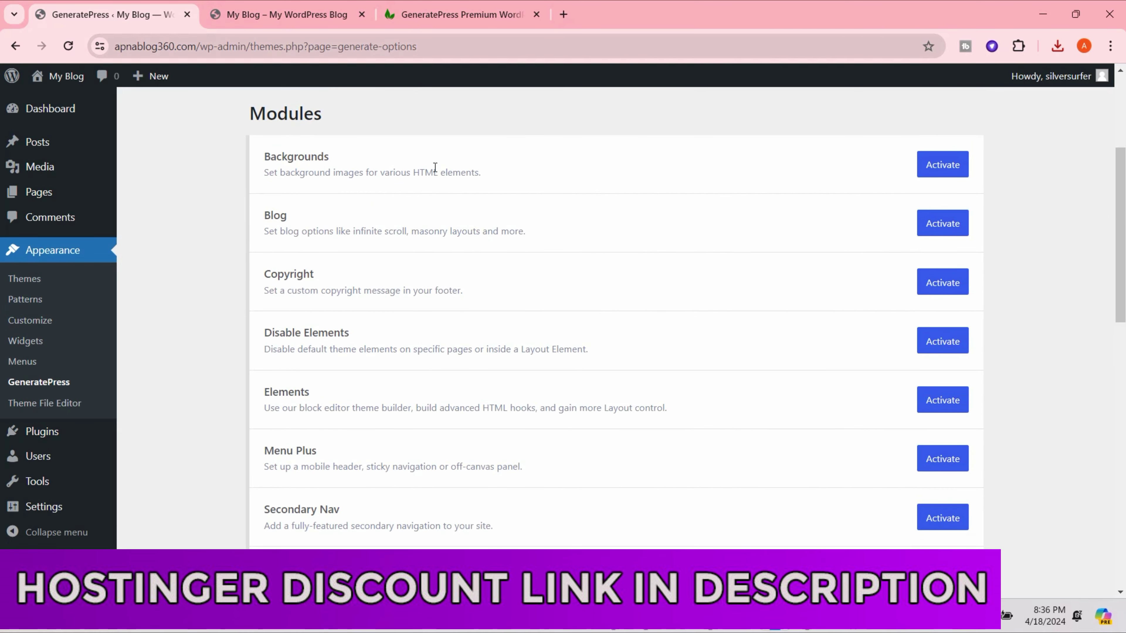
scroll(786, 185, down, 5)
scroll(787, 185, down, 5)
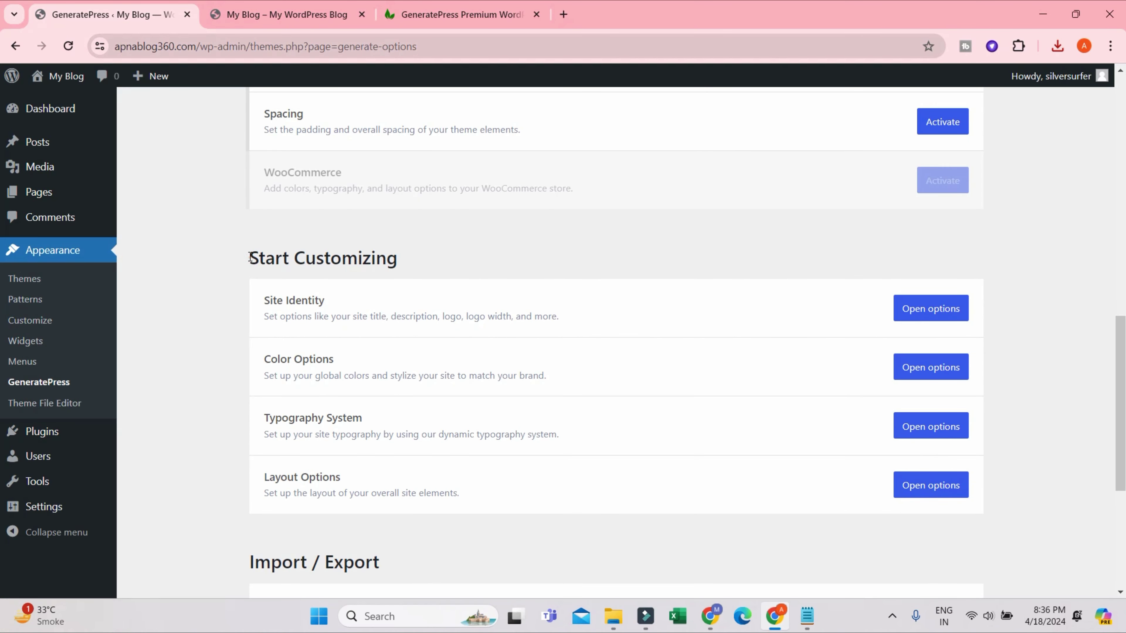
drag(249, 257, 399, 266)
click(353, 244)
scroll(832, 278, down, 6)
scroll(802, 259, up, 5)
scroll(817, 266, down, 5)
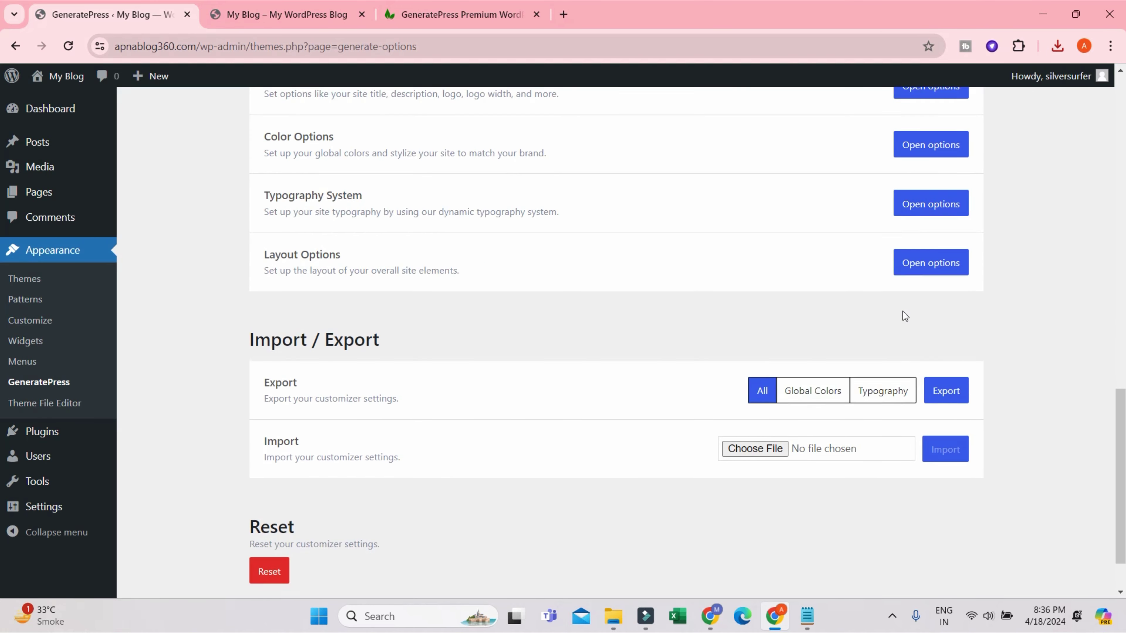
scroll(904, 316, down, 2)
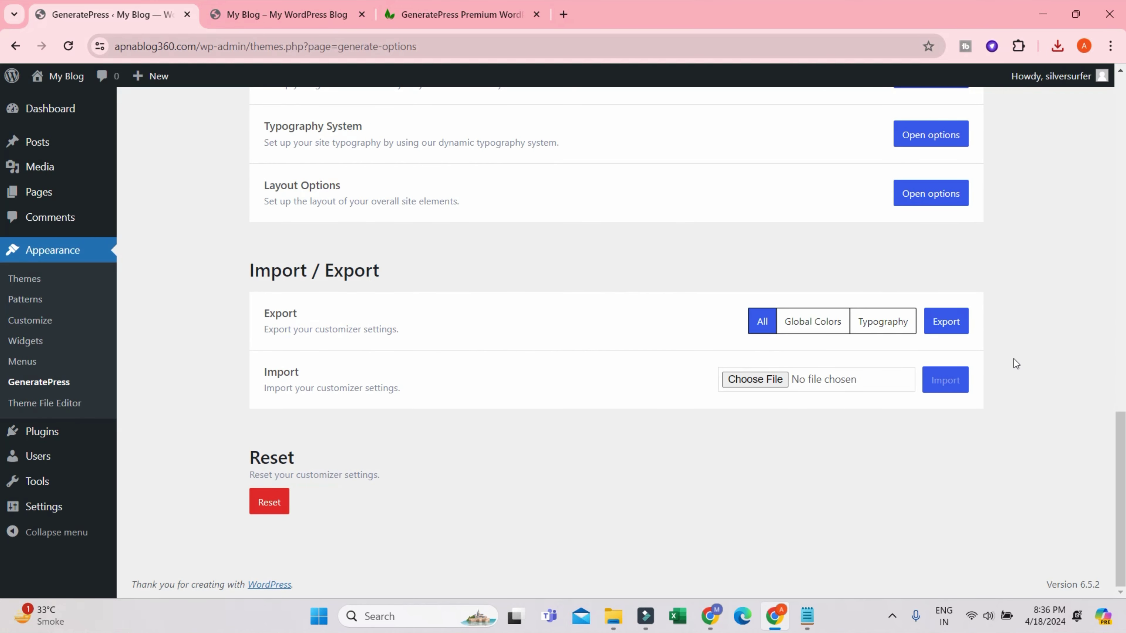
scroll(887, 342, up, 15)
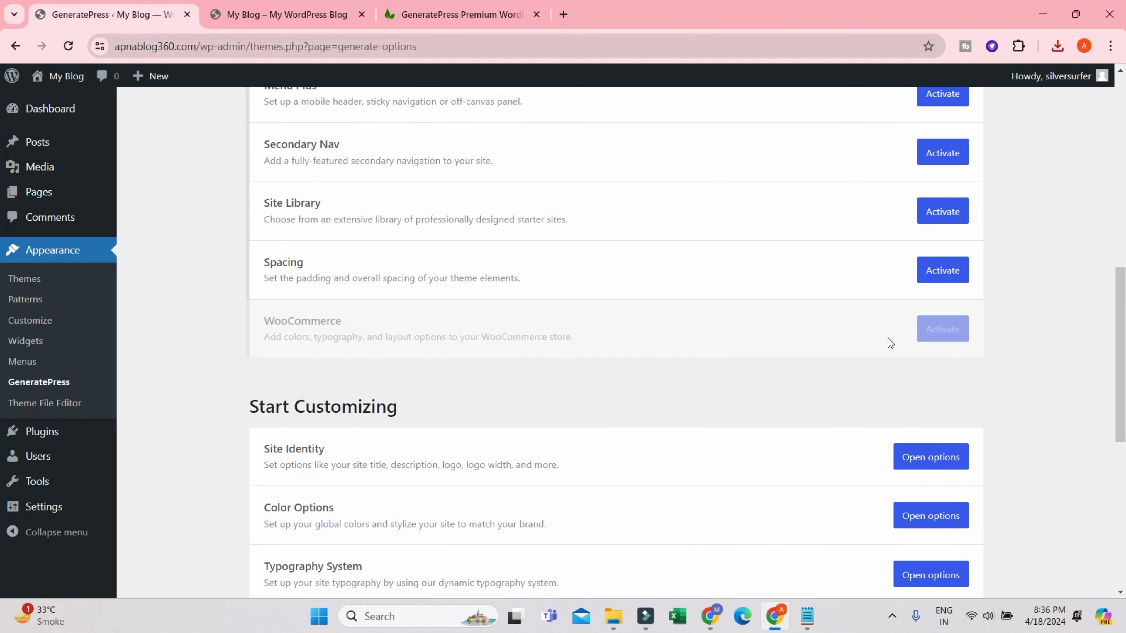
scroll(1020, 253, down, 3)
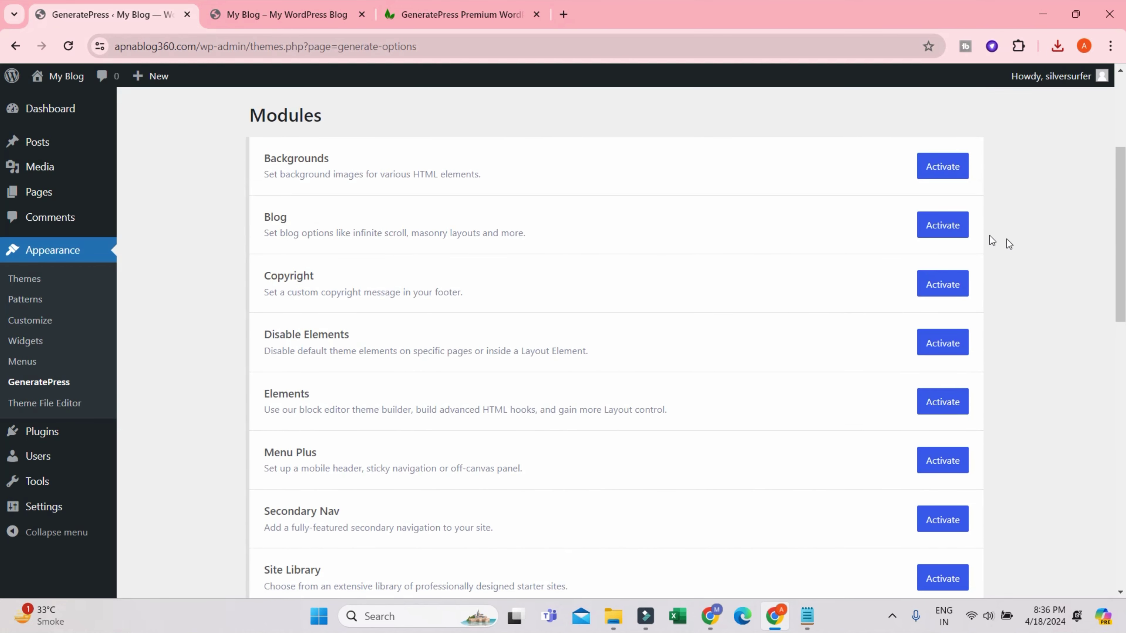
Step: Activate the Backgrounds, Blog, Copyright, Disable Elements, Elements, Menu Plus, Secondary Nav, Site Library and Spacing modules
click(942, 166)
click(949, 220)
click(944, 287)
click(943, 343)
click(944, 401)
scroll(993, 374, down, 3)
click(945, 314)
click(945, 372)
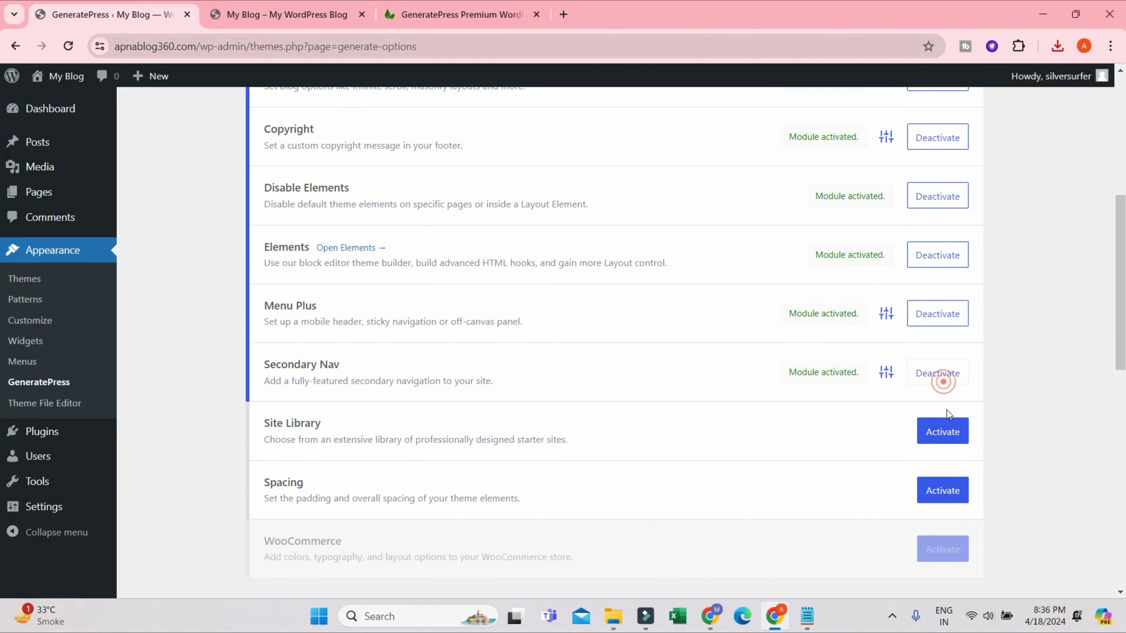
click(946, 430)
click(946, 491)
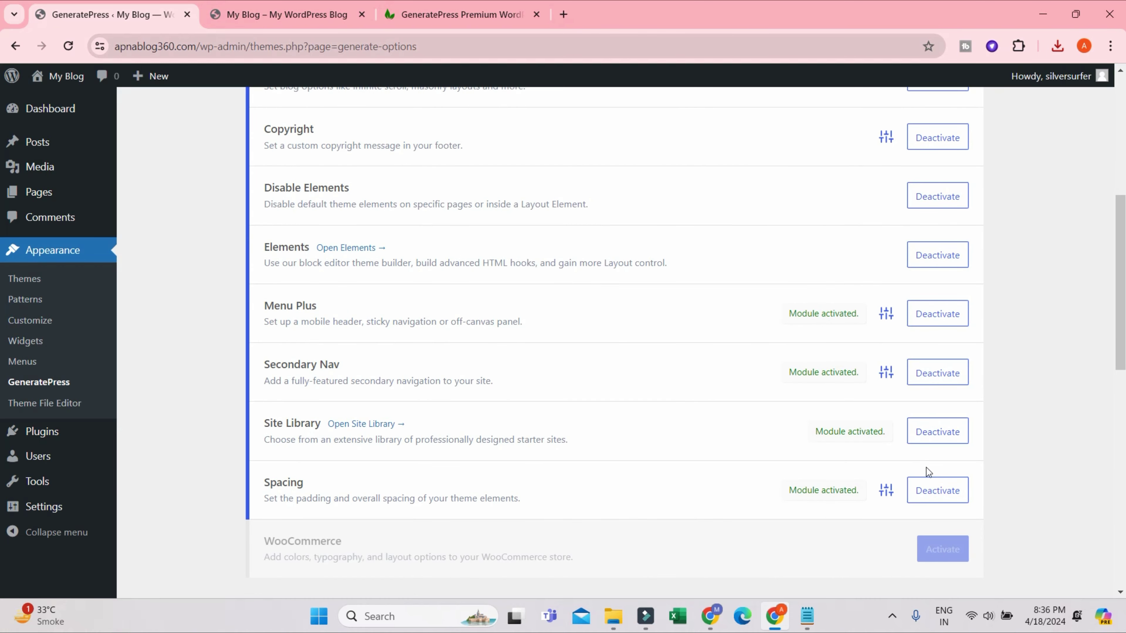
Step: Reload the GeneratePress dashboard and open its Site Library
scroll(1042, 186, up, 8)
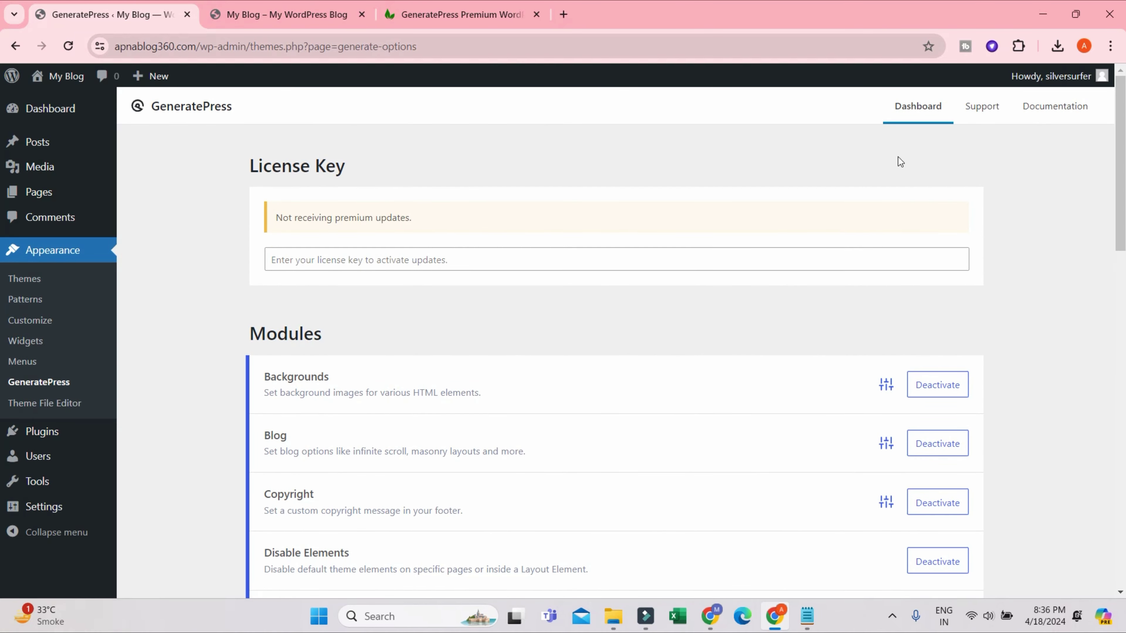
click(61, 46)
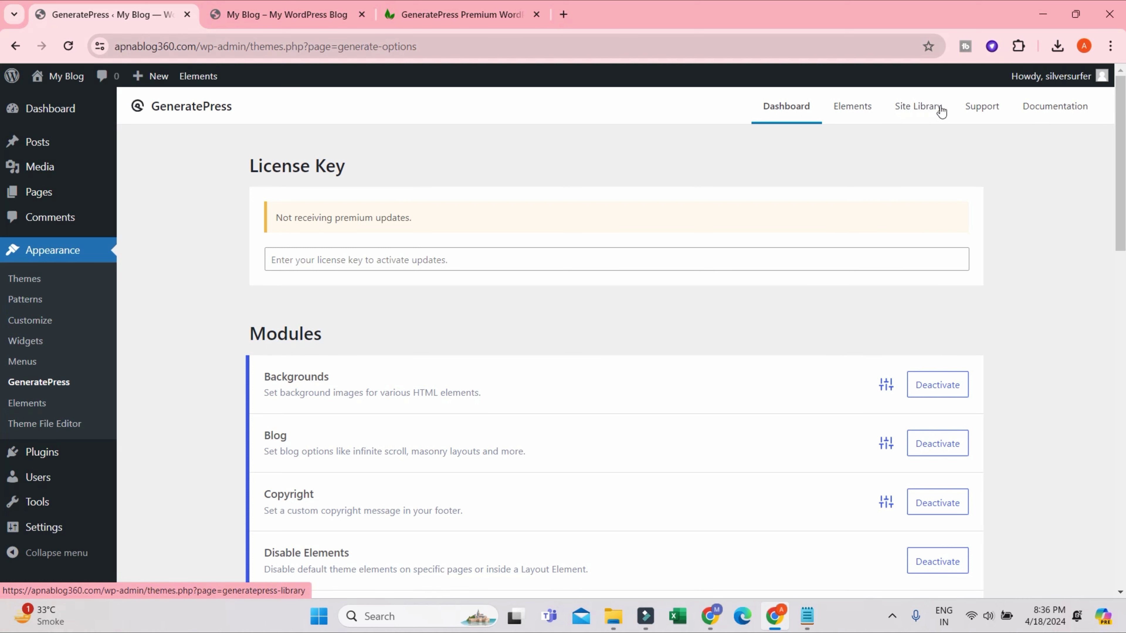
click(922, 112)
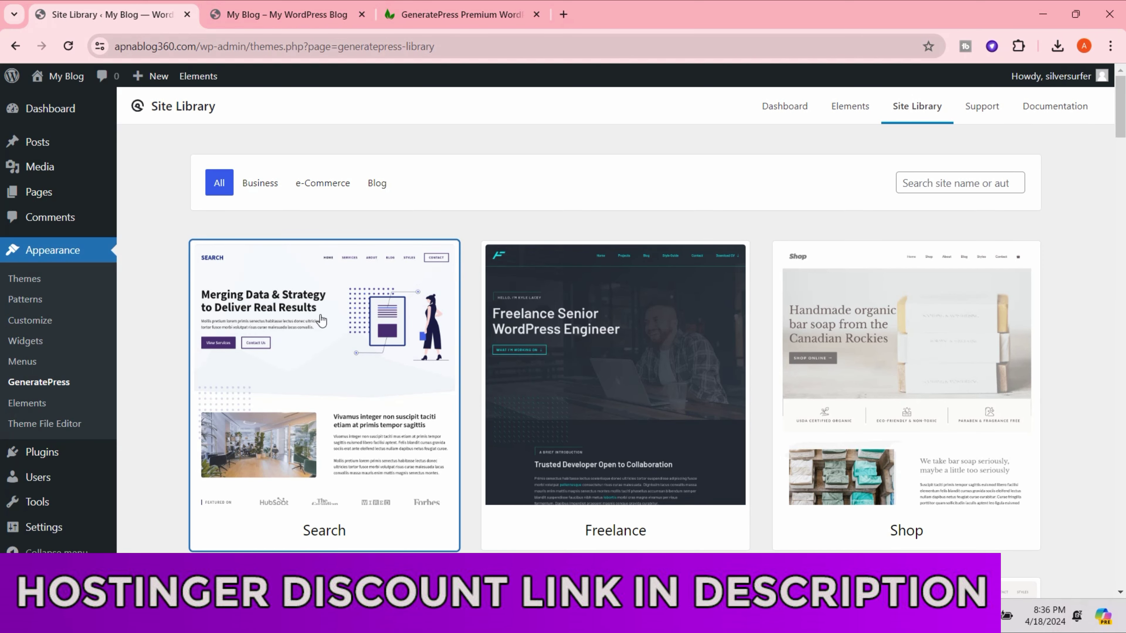
Step: Filter the Site Library to Business templates and look through the available starter sites
click(261, 184)
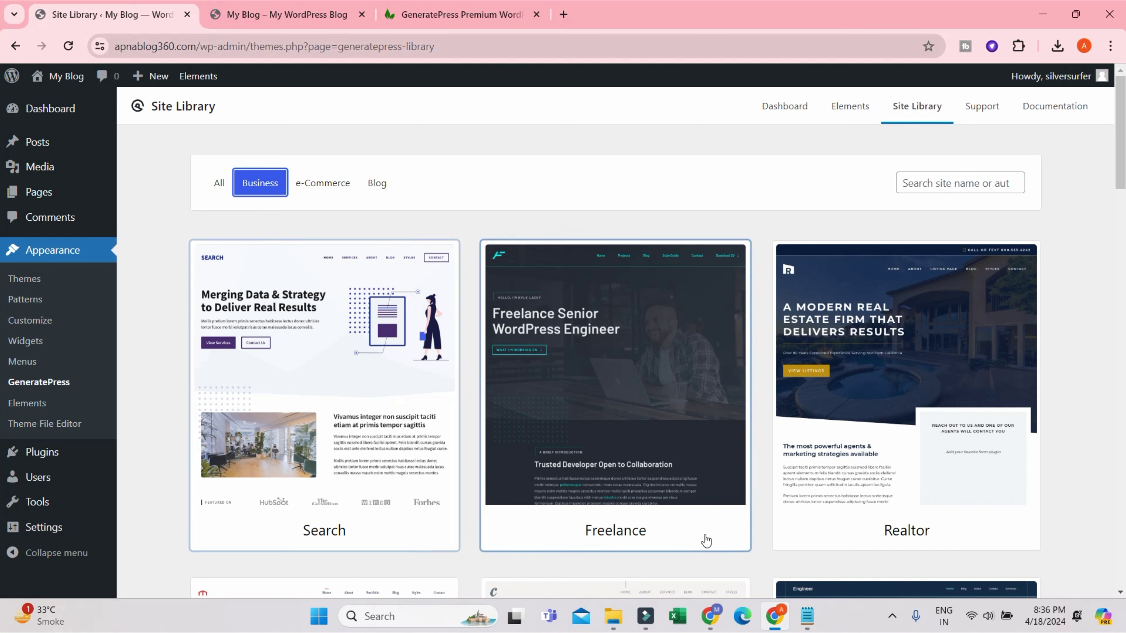
scroll(843, 311, down, 5)
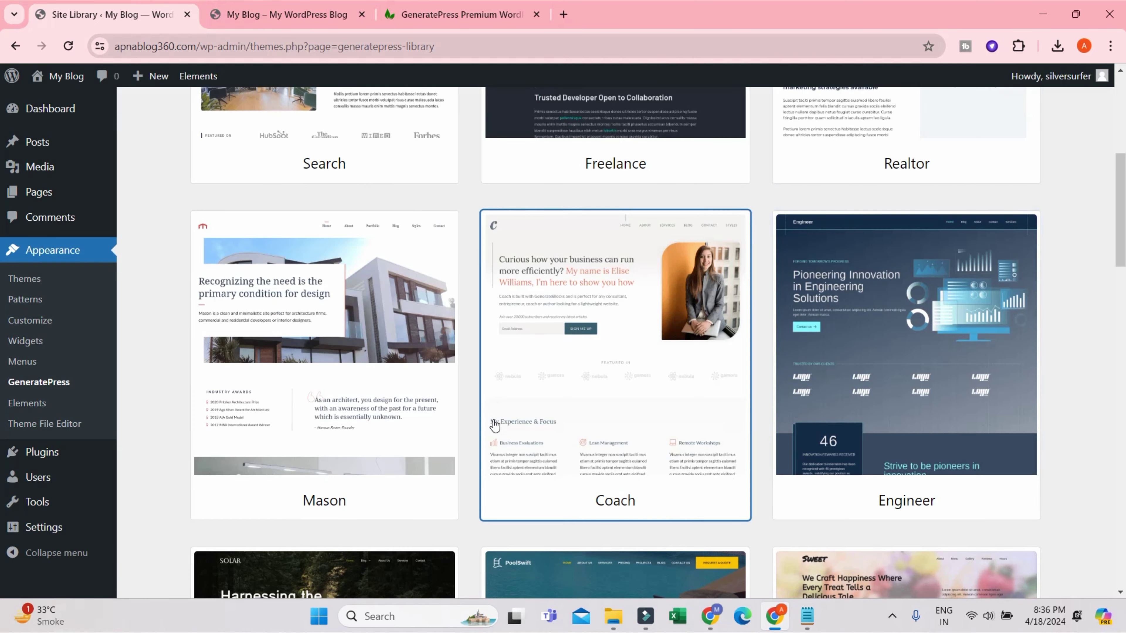
scroll(967, 306, down, 1)
scroll(967, 309, down, 10)
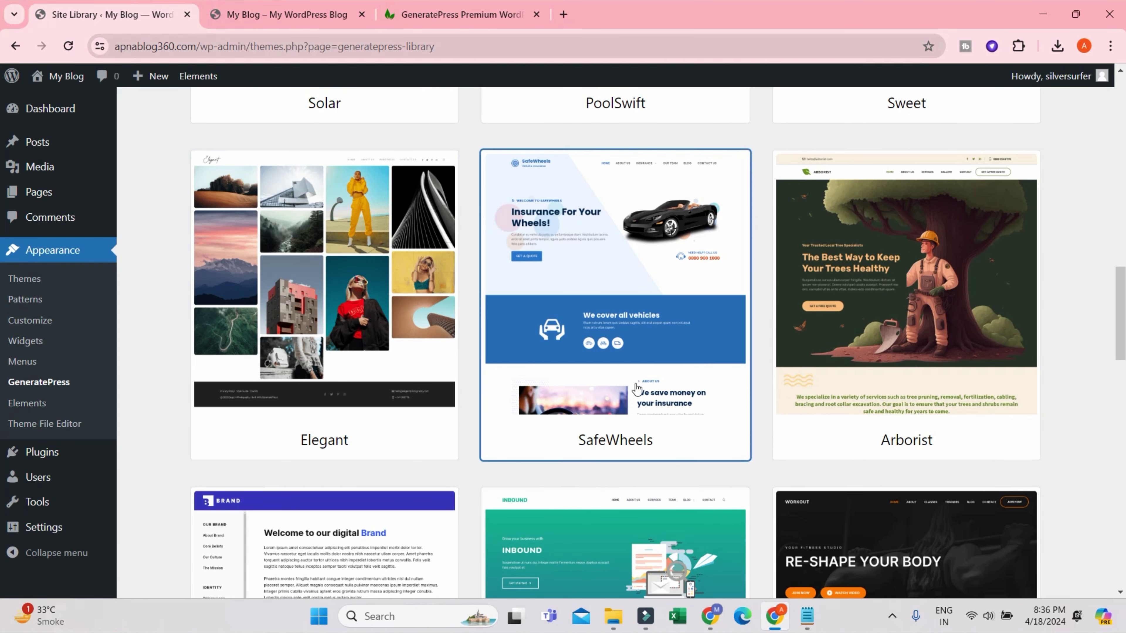
scroll(607, 331, down, 8)
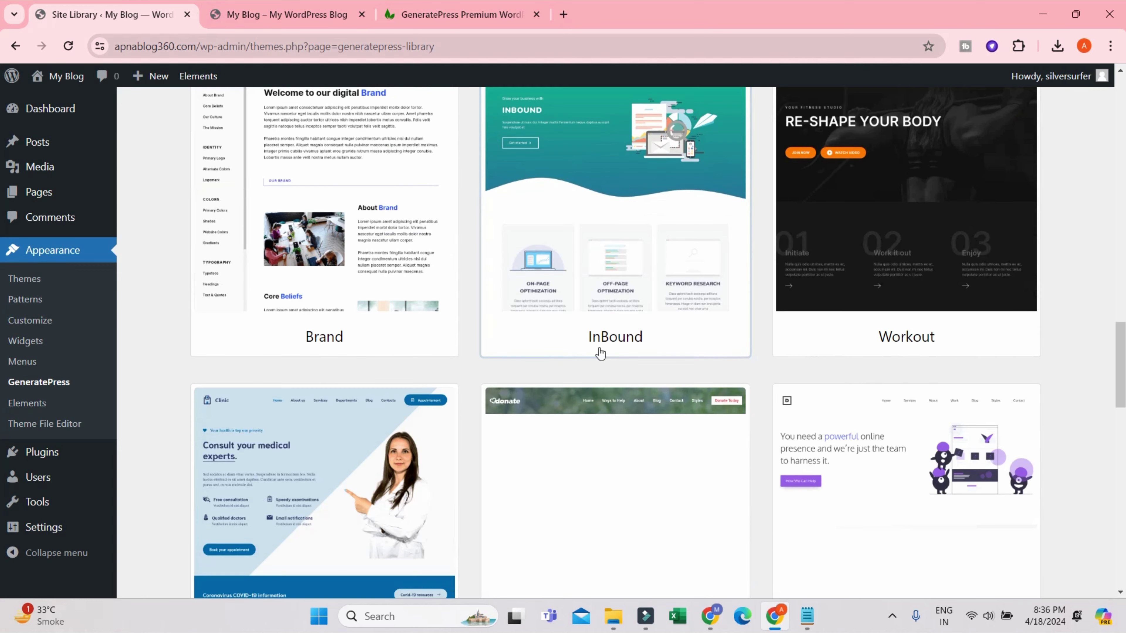
scroll(621, 355, up, 2)
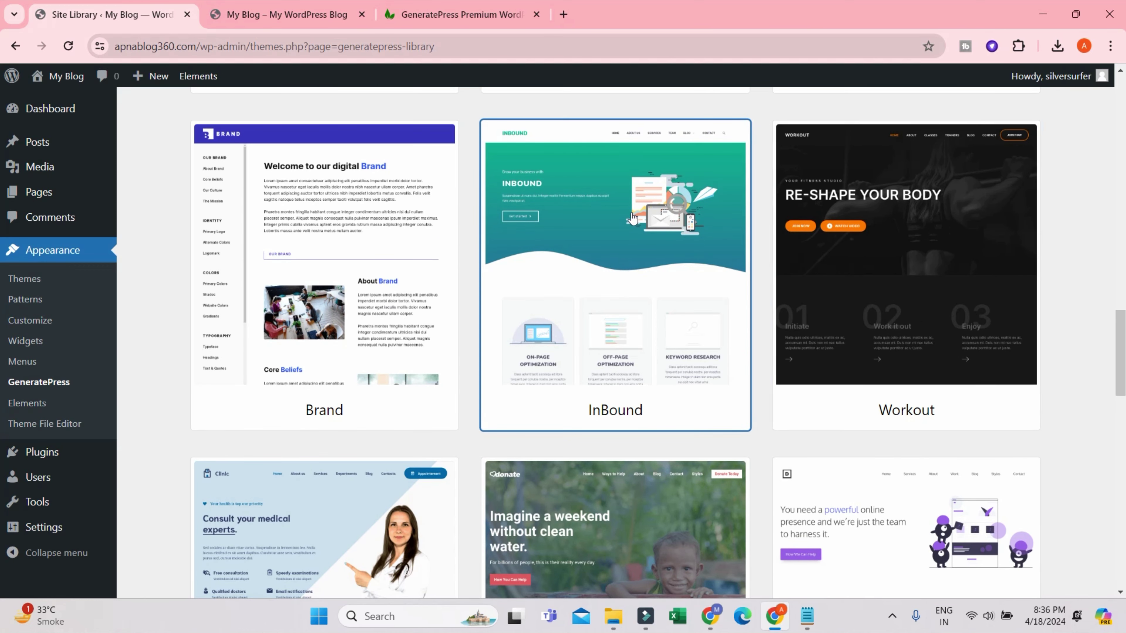
scroll(776, 375, down, 5)
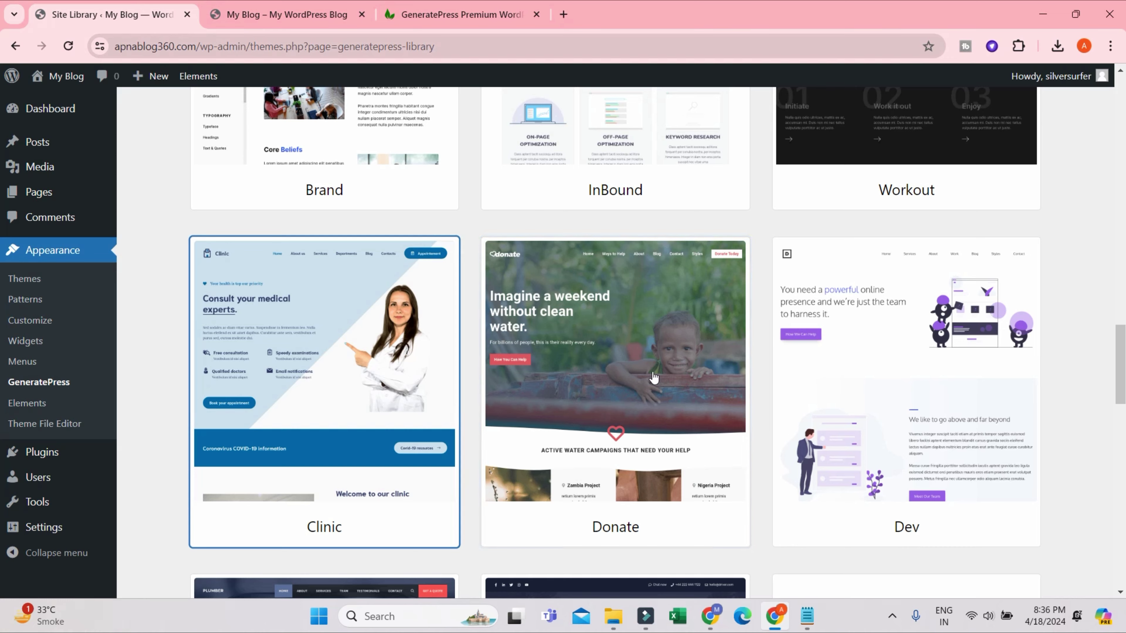
scroll(866, 367, down, 15)
scroll(330, 256, up, 6)
scroll(331, 256, up, 7)
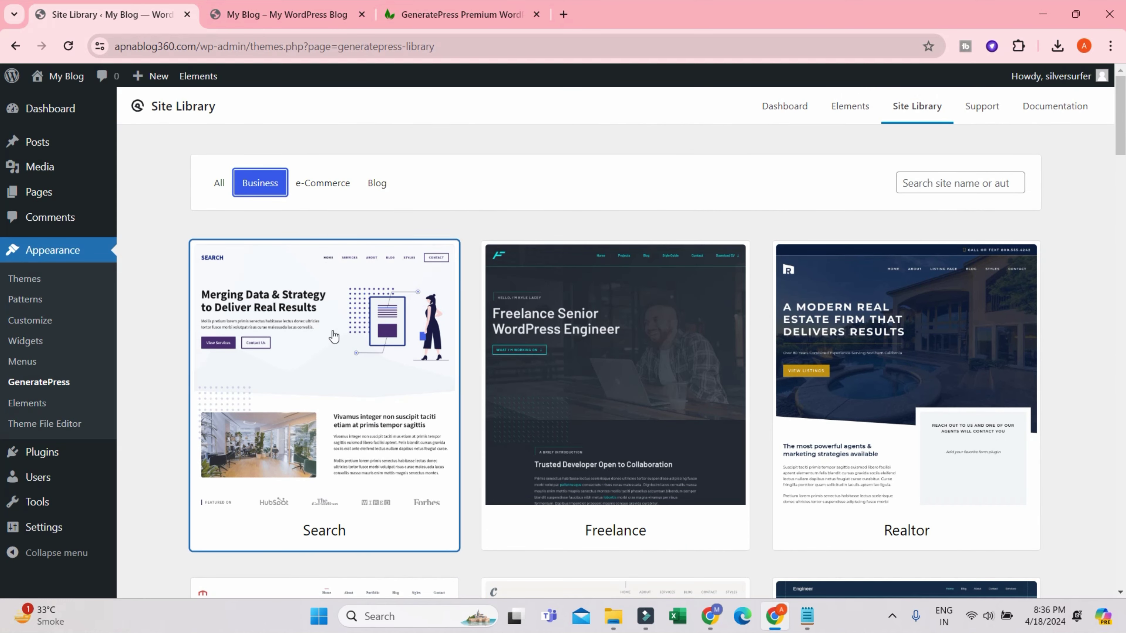
Step: Check the blog's current front page by reloading it, and return to the Site Library
click(275, 14)
click(68, 46)
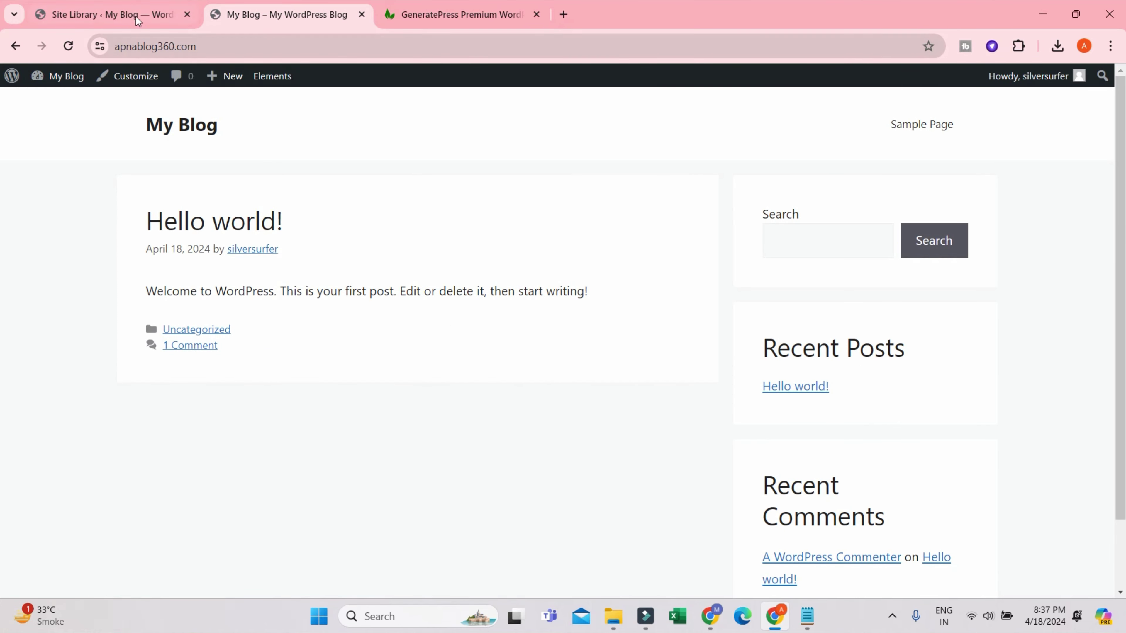
click(111, 14)
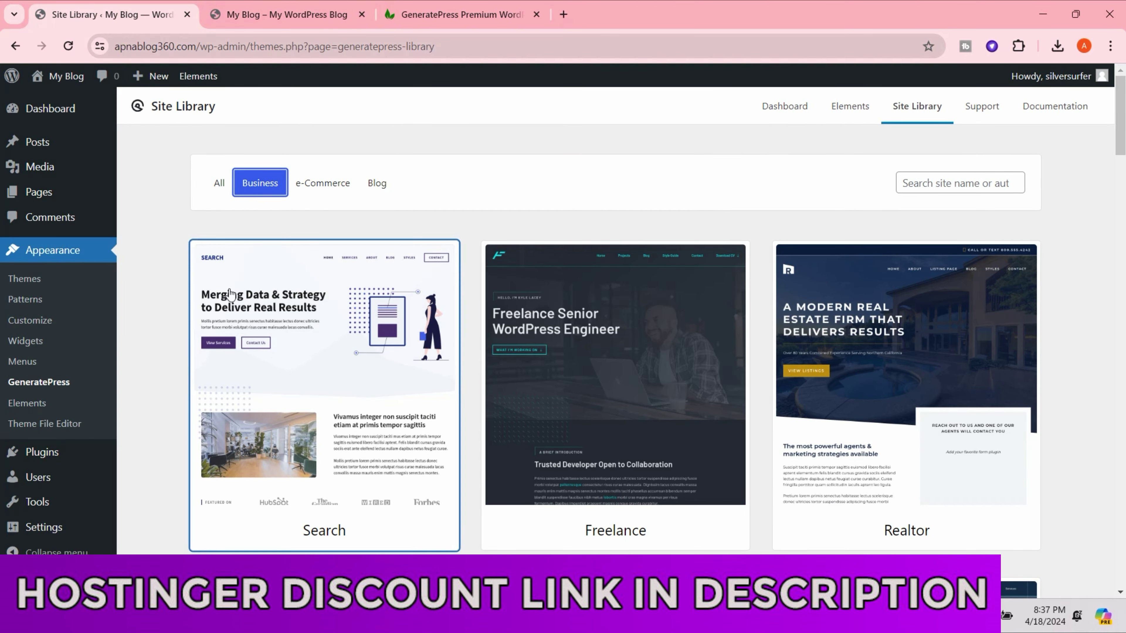
Step: Preview the Search starter site and the Freelance starter site from the Site Library, leaving each preview without importing
click(229, 294)
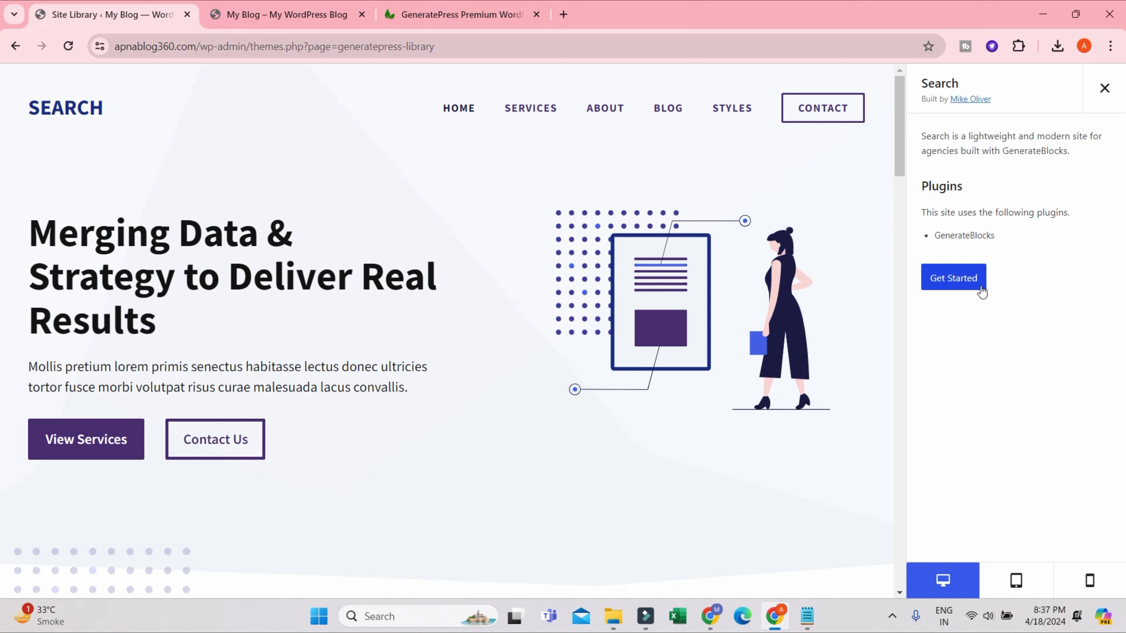
click(16, 46)
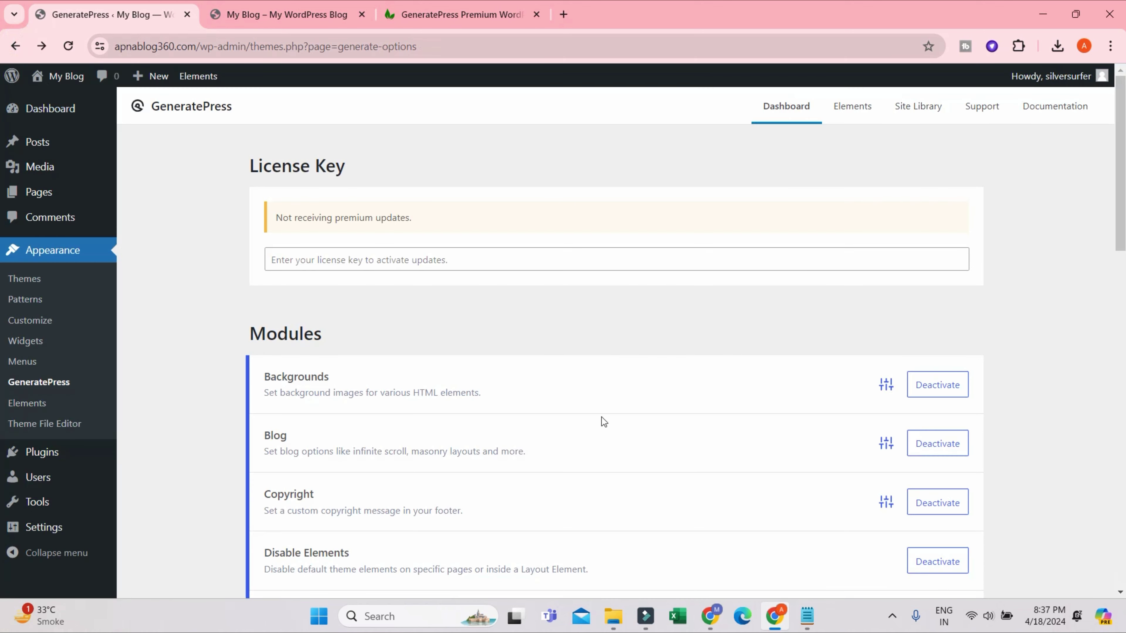
click(918, 107)
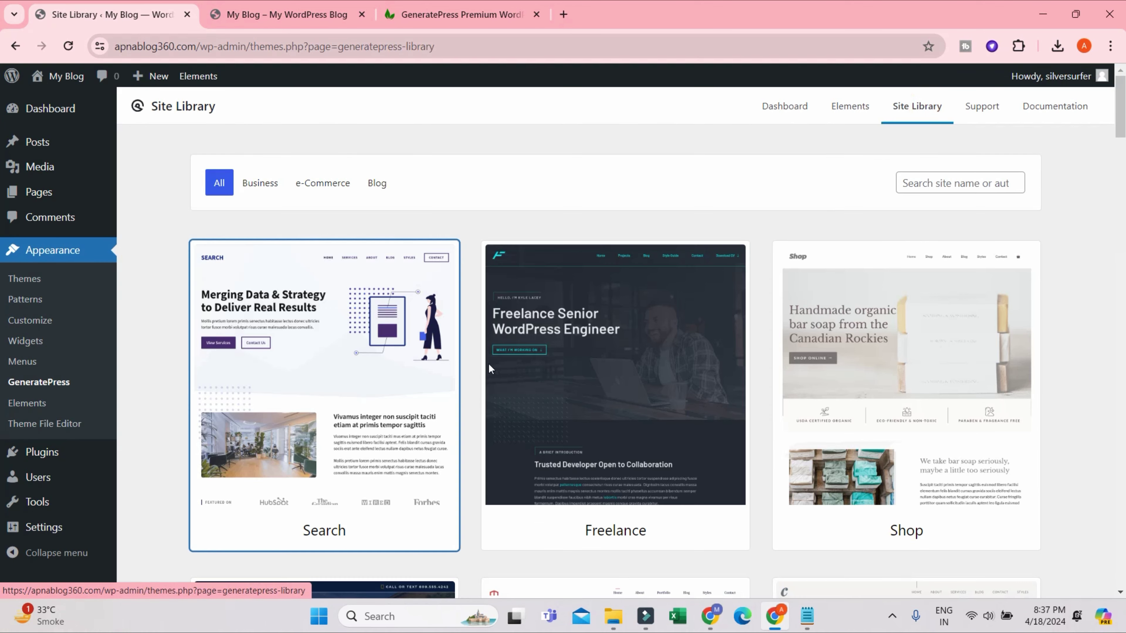
scroll(487, 350, down, 5)
scroll(456, 343, up, 1)
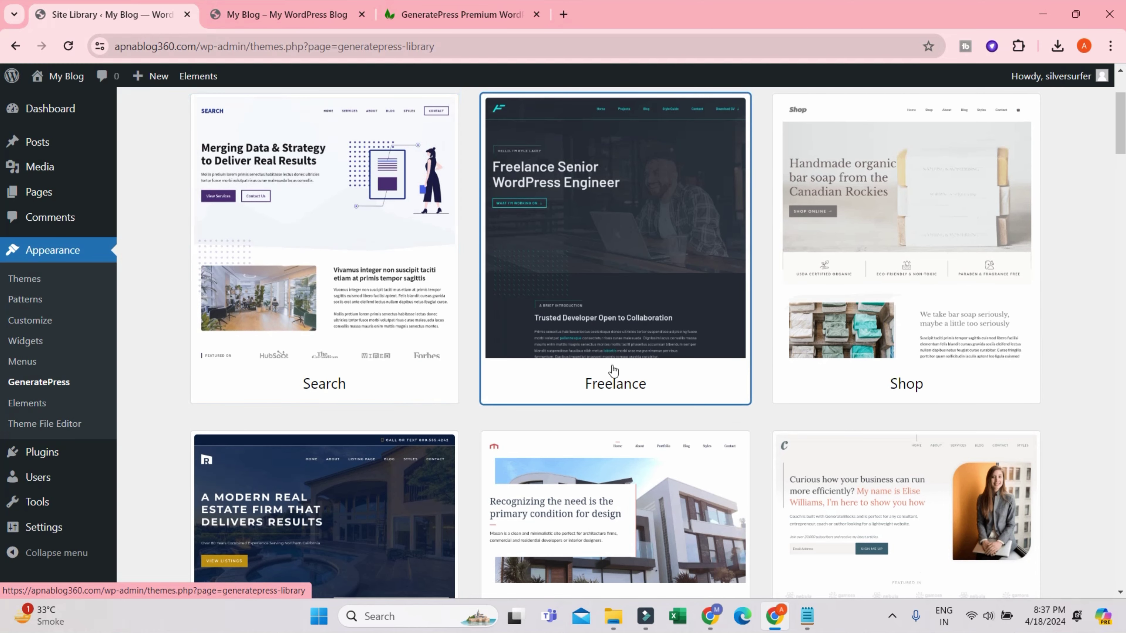
click(611, 246)
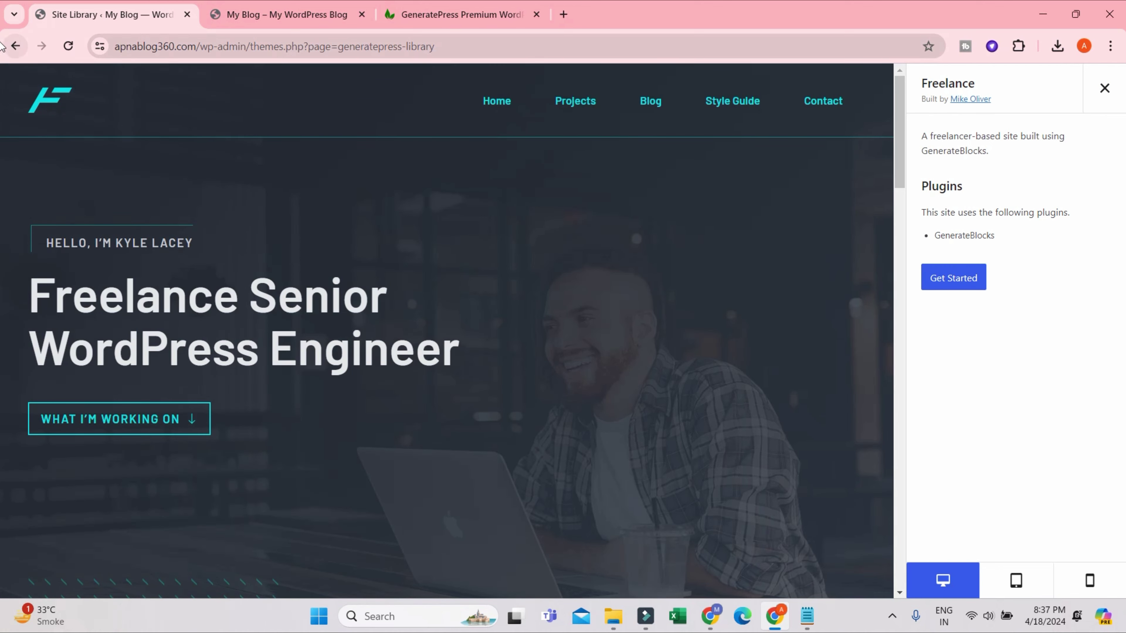
click(15, 46)
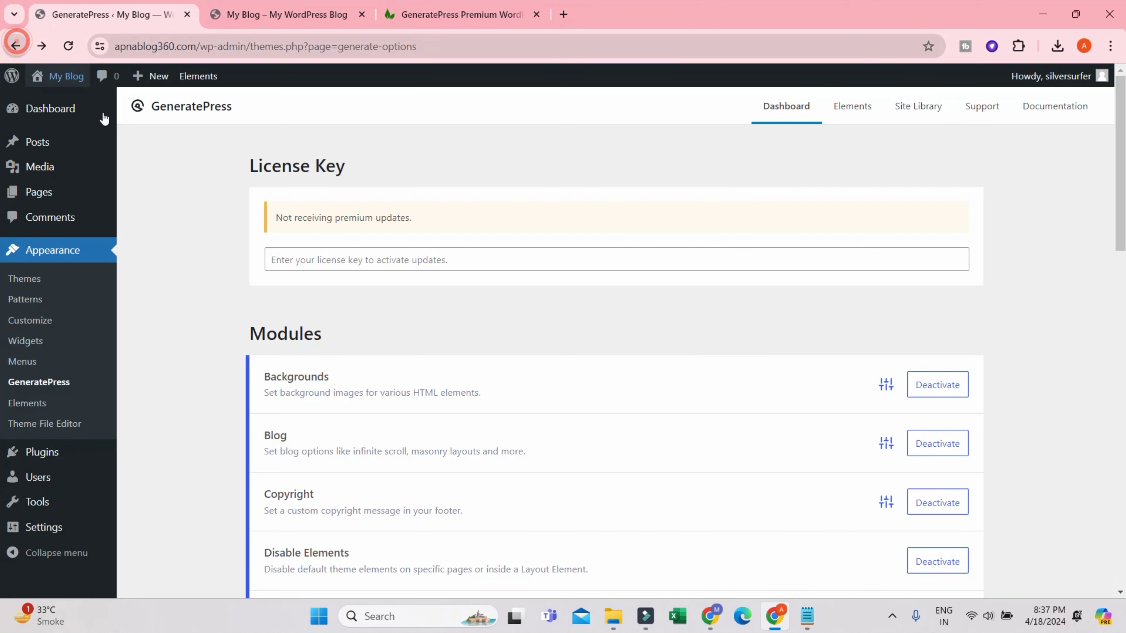
Step: Start importing the Search starter site with theme options and demo content, acknowledging that the import changes the website
click(930, 108)
click(310, 354)
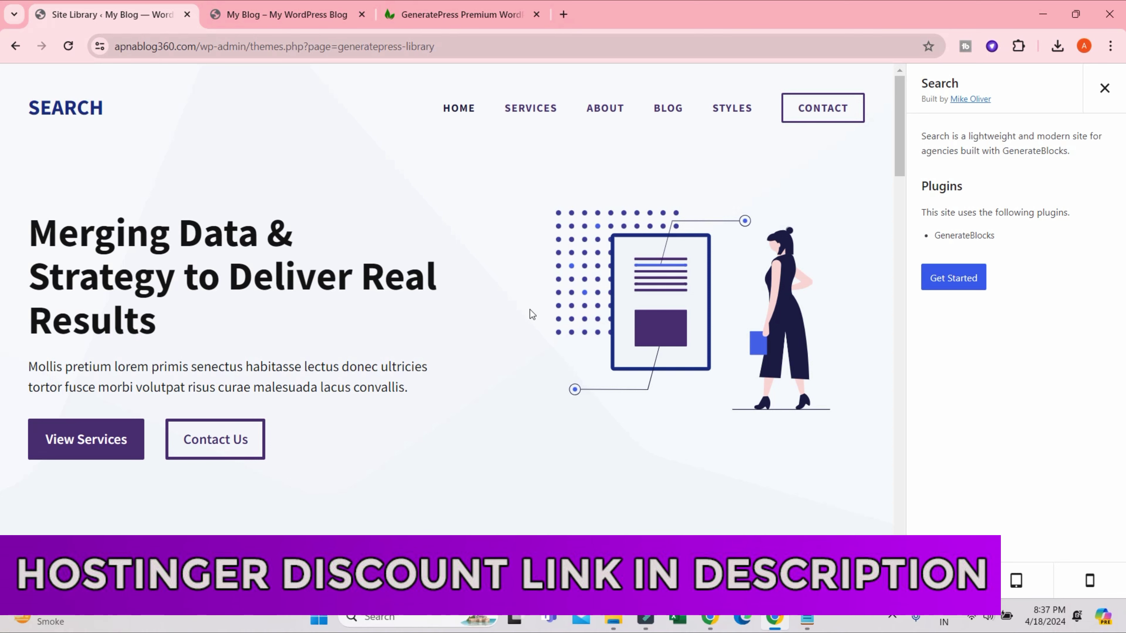
click(962, 283)
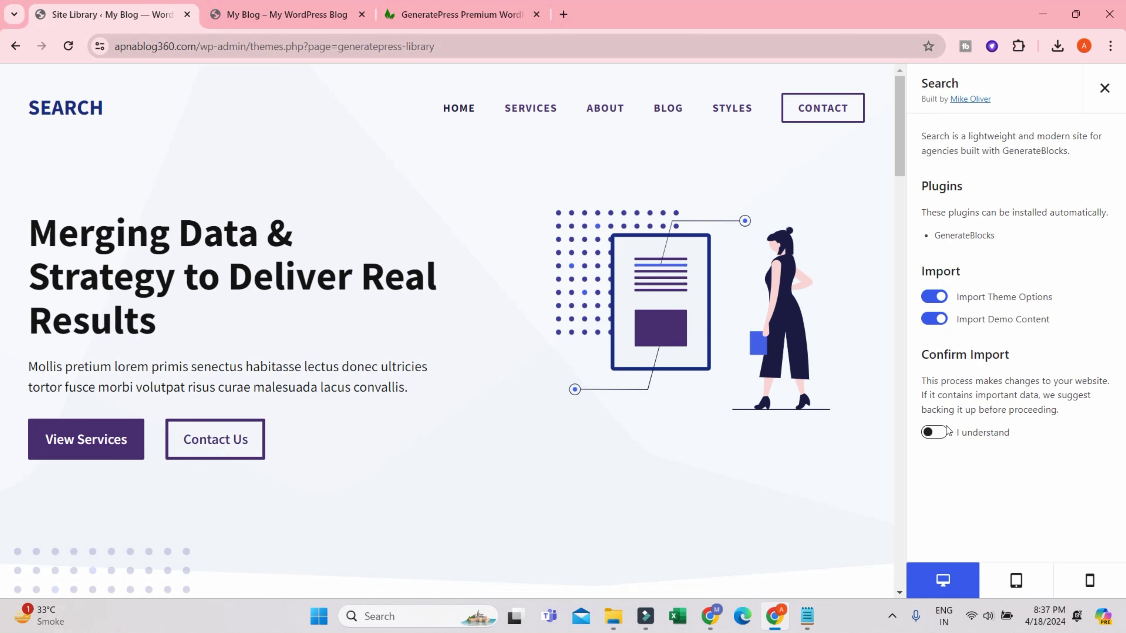
click(934, 432)
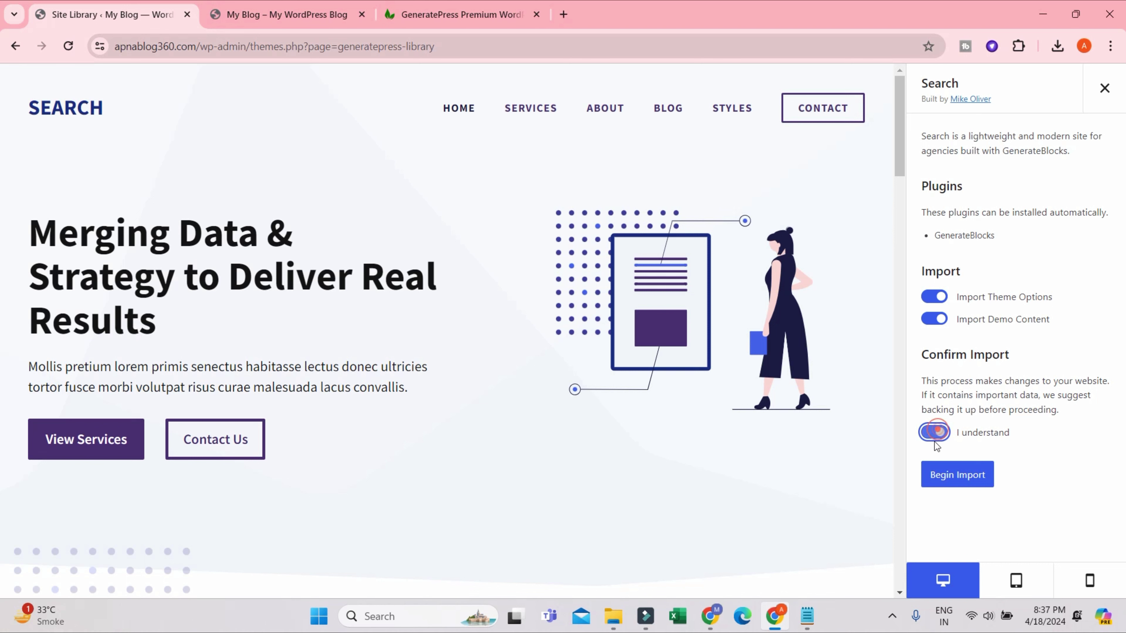
click(973, 483)
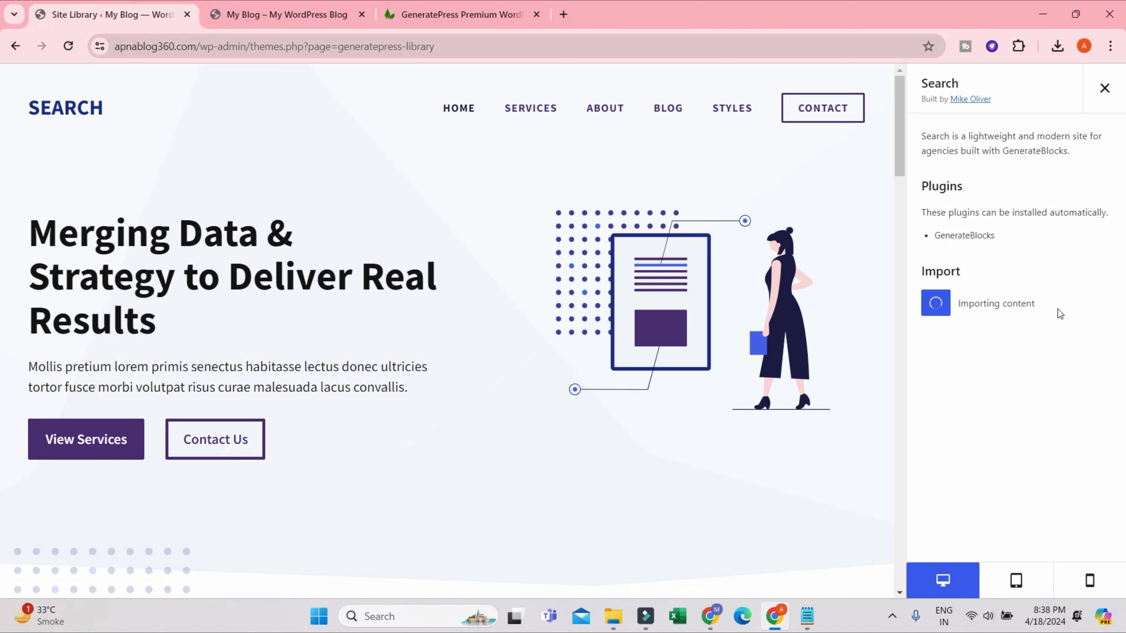
Step: Look through the Search starter site preview from hero to latest posts while the content import runs
scroll(704, 282, down, 15)
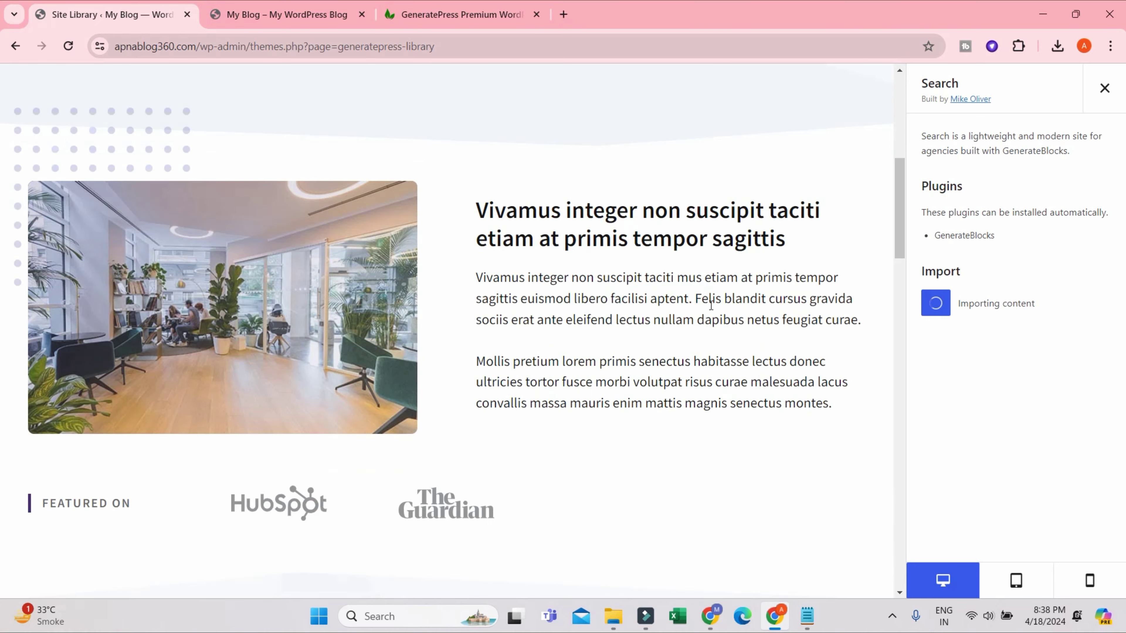
scroll(730, 388, down, 5)
scroll(726, 390, up, 10)
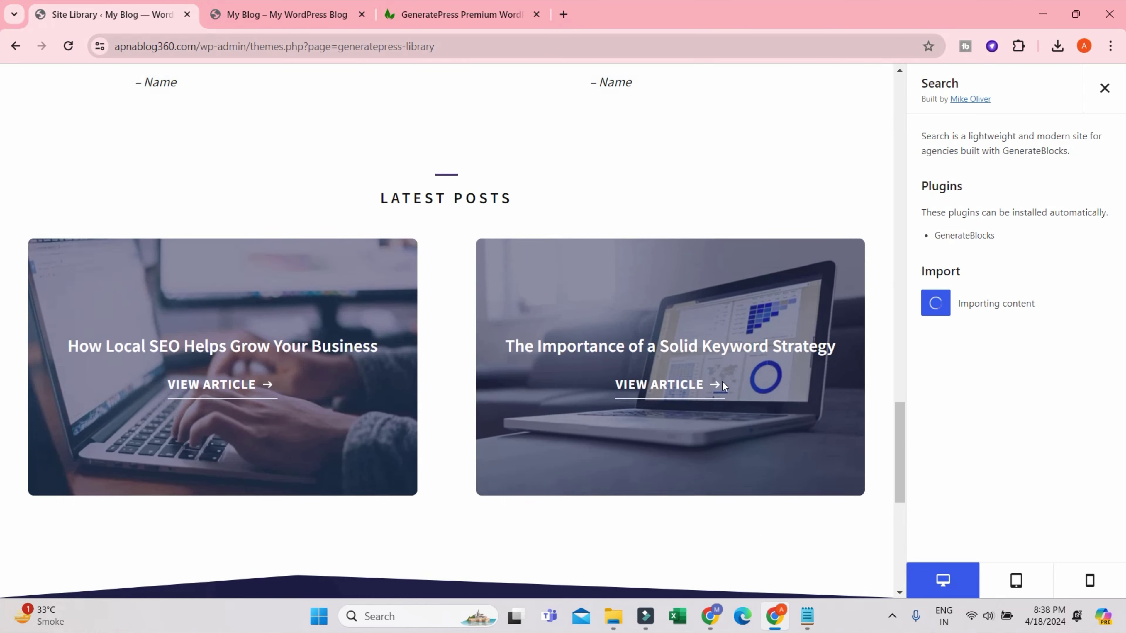
scroll(725, 383, up, 6)
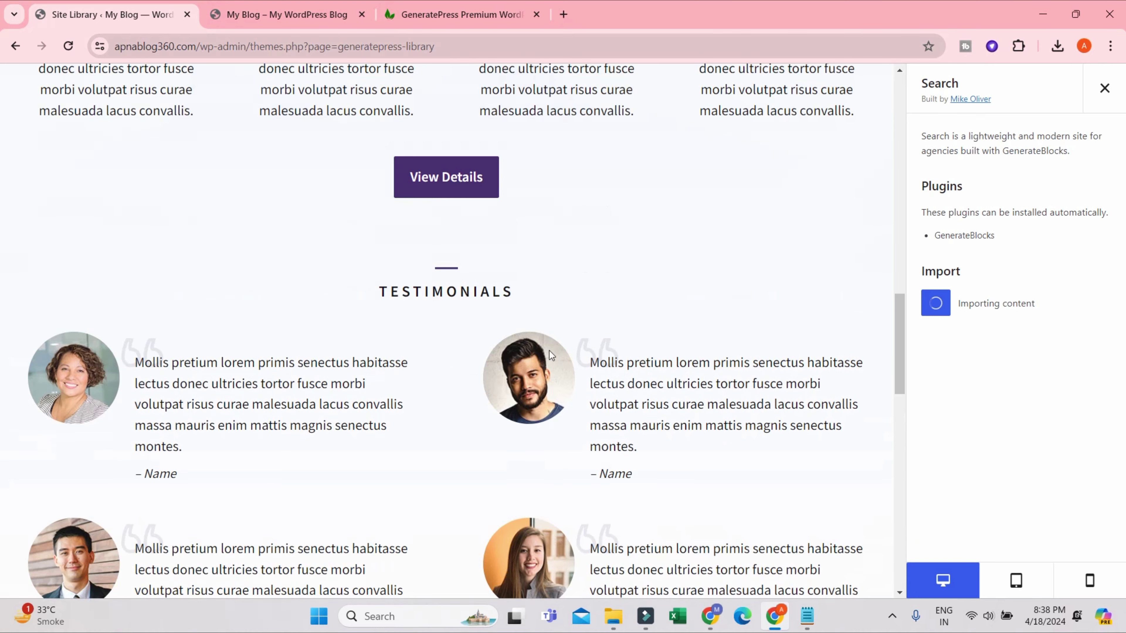
scroll(550, 355, up, 5)
scroll(554, 359, up, 10)
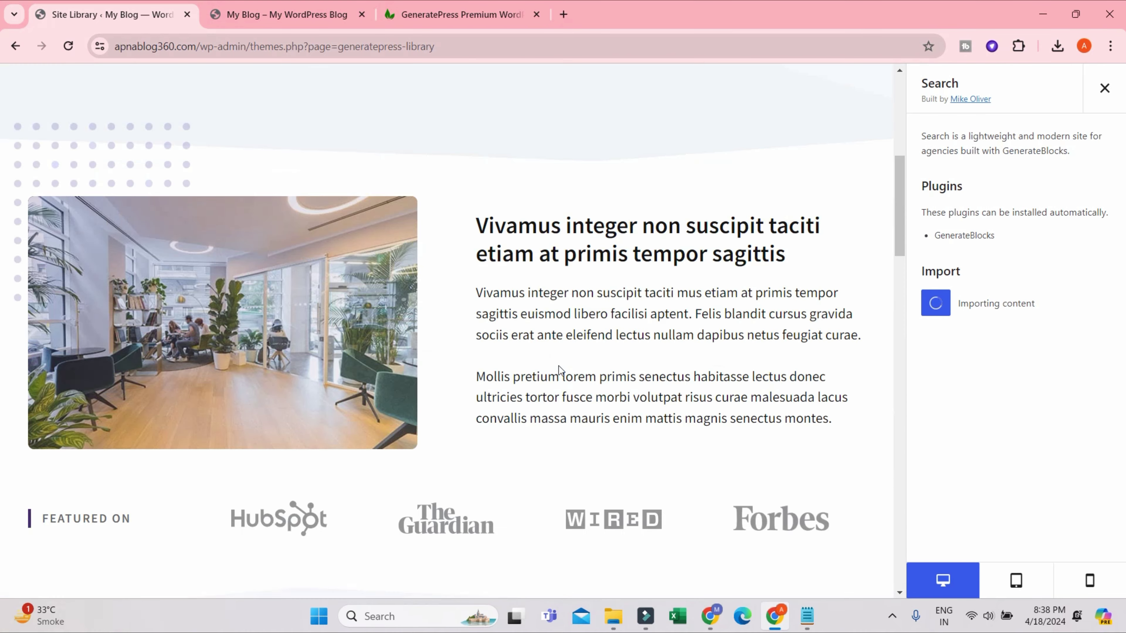
scroll(550, 390, up, 10)
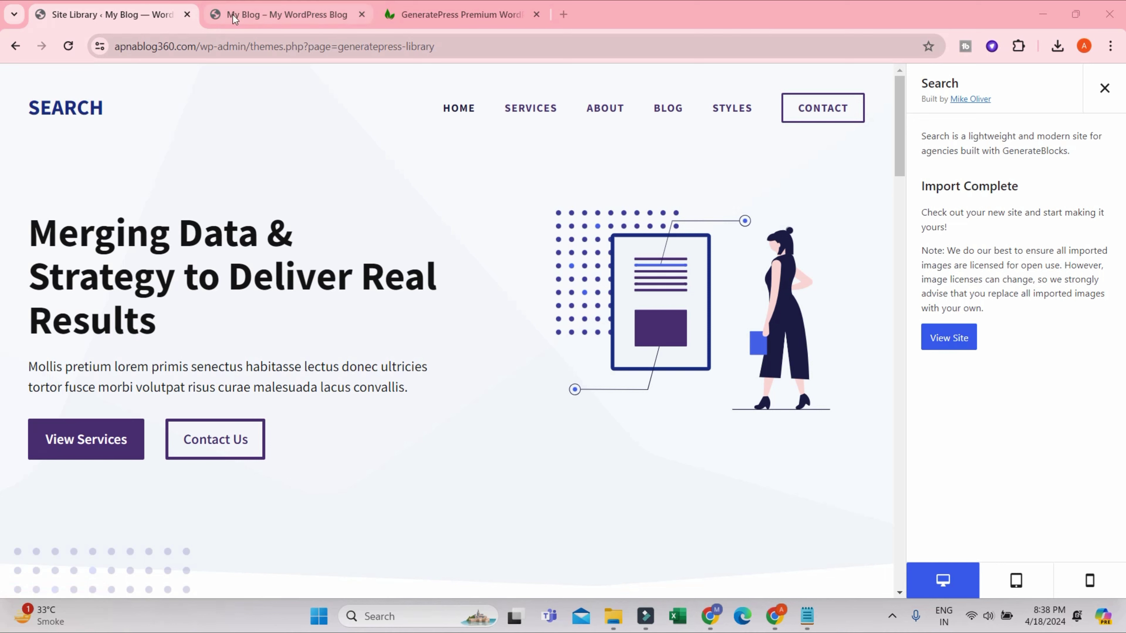
Step: Reload the blog's front page and look through the imported Search home page
click(248, 14)
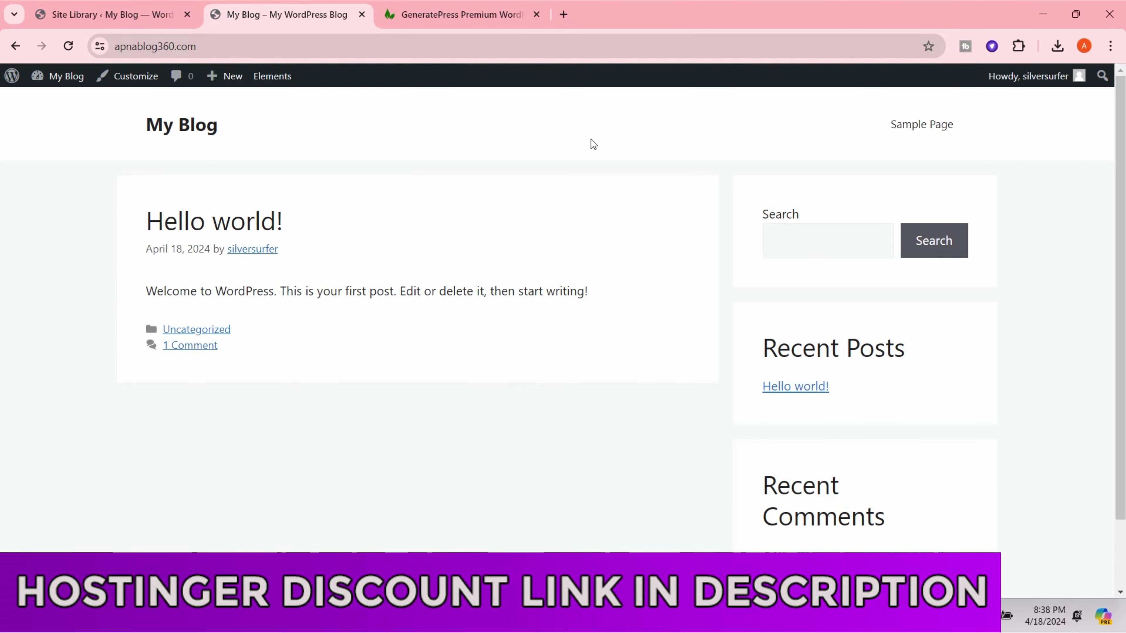
click(71, 47)
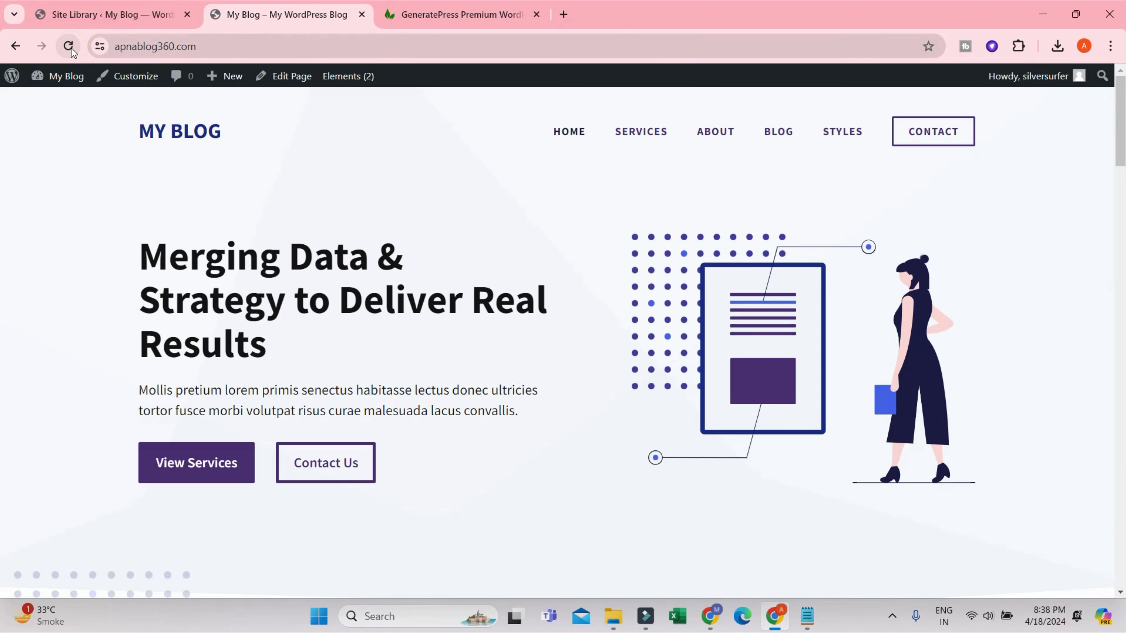
scroll(736, 226, down, 15)
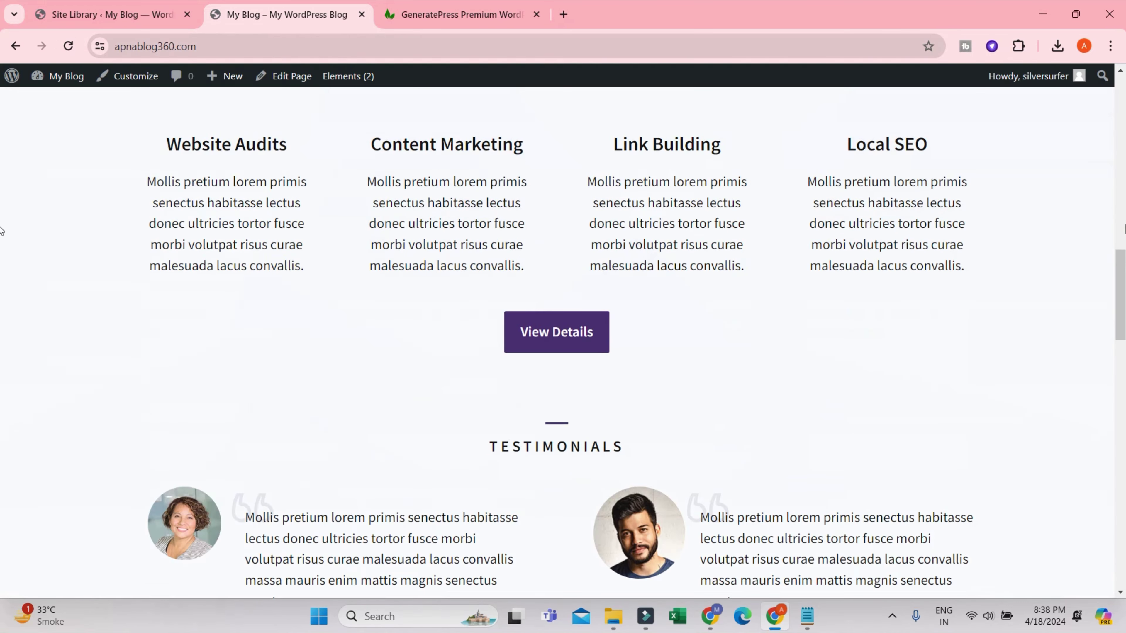
scroll(1118, 316, down, 10)
scroll(1105, 241, up, 20)
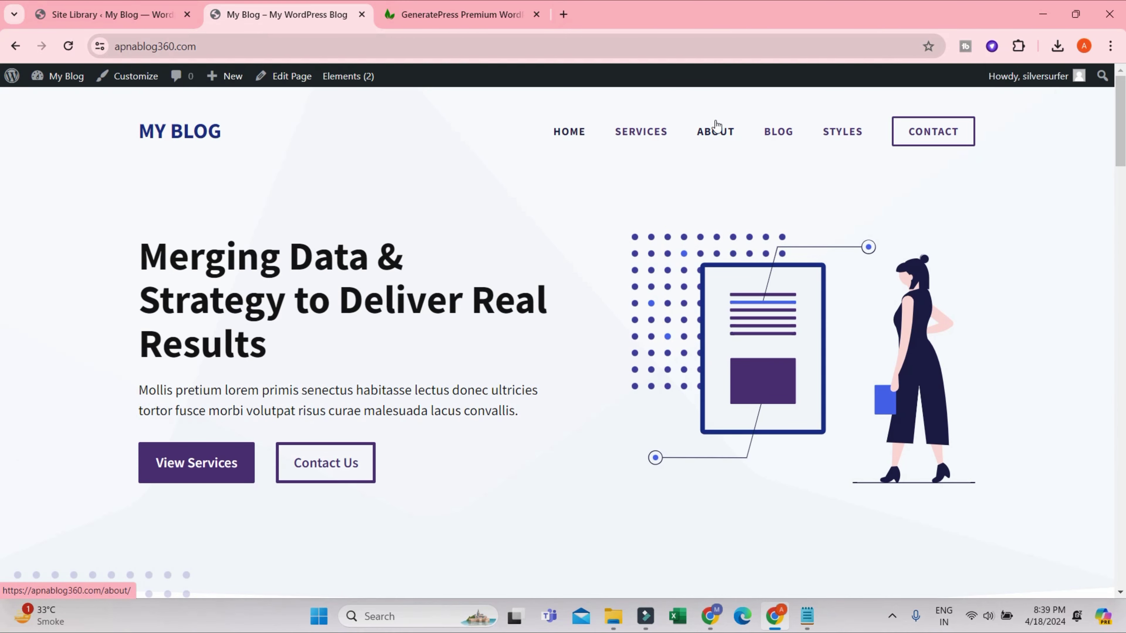
Step: Open the imported Services page from the site navigation and look through its sections
click(605, 132)
scroll(565, 240, down, 5)
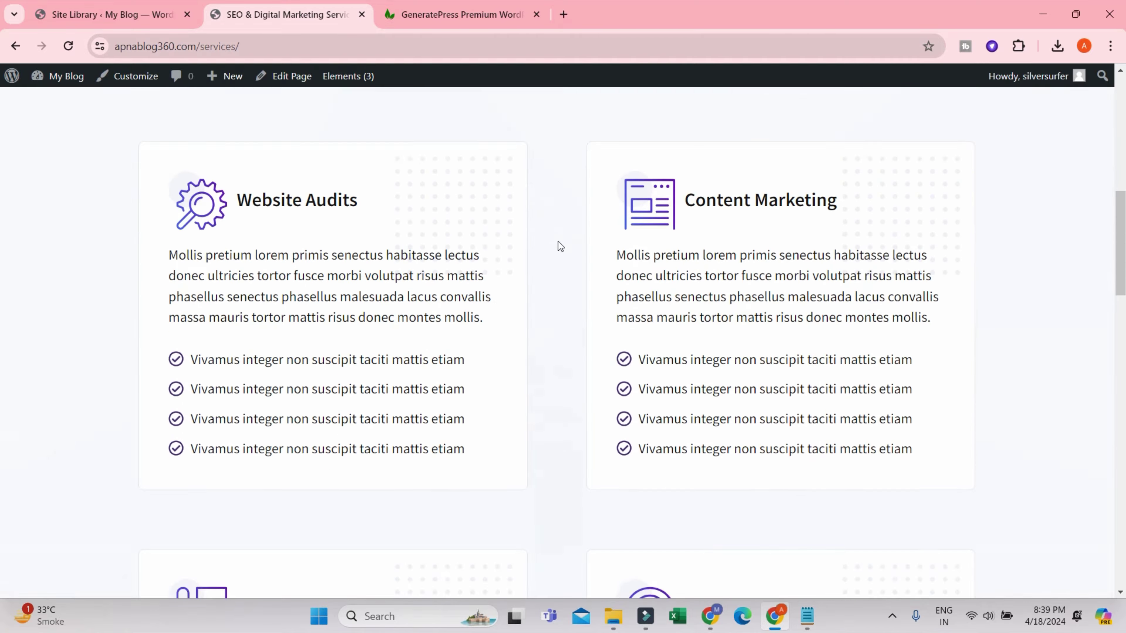
scroll(560, 246, down, 10)
scroll(789, 153, up, 20)
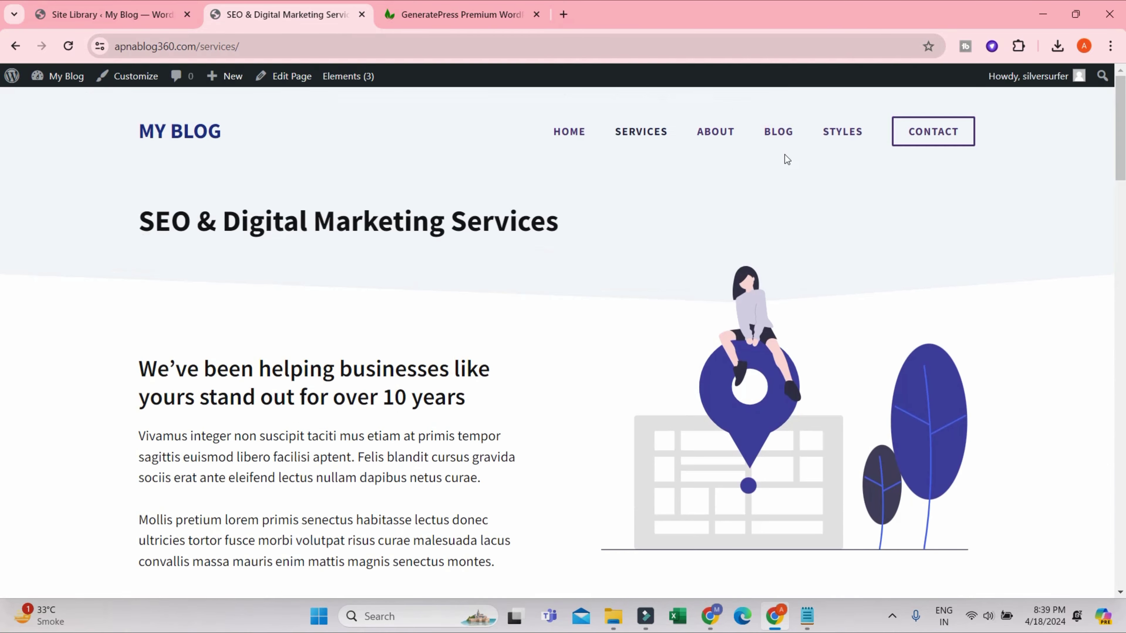
Step: Open the site's Blog page and look through the listed articles down to the footer
click(779, 133)
scroll(749, 230, down, 12)
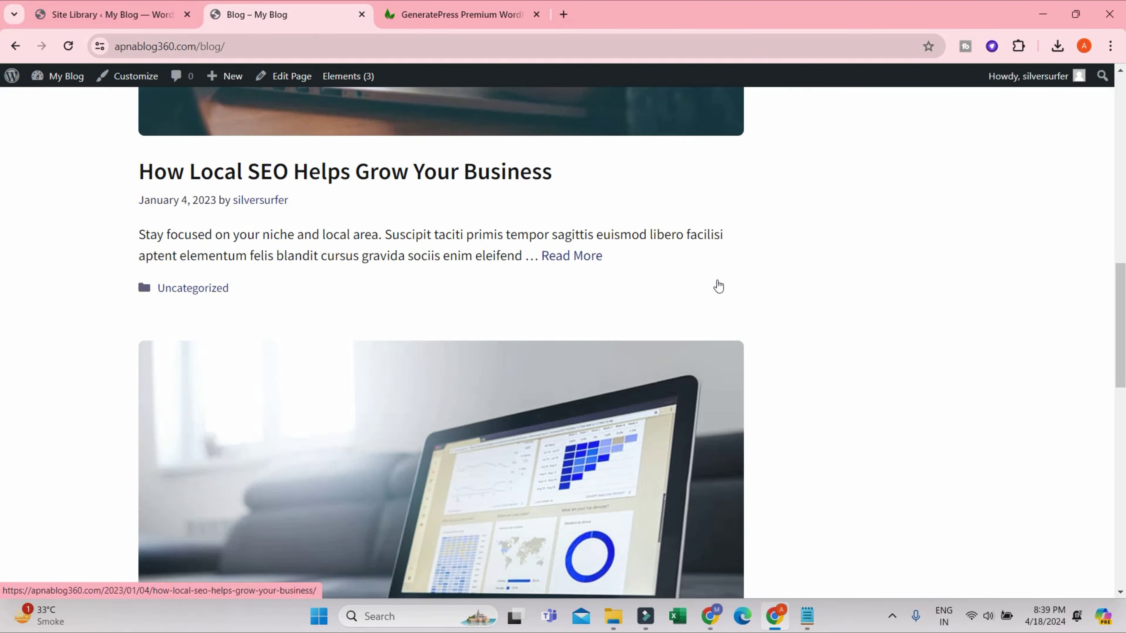
scroll(736, 277, down, 8)
scroll(607, 245, down, 8)
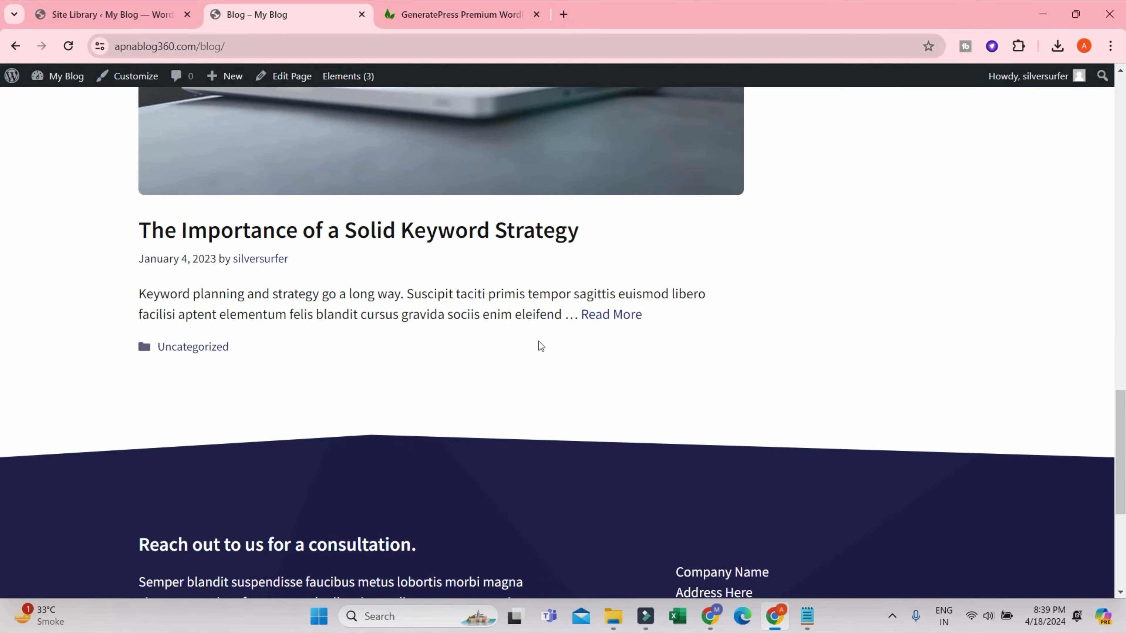
scroll(565, 340, up, 1)
scroll(563, 335, up, 15)
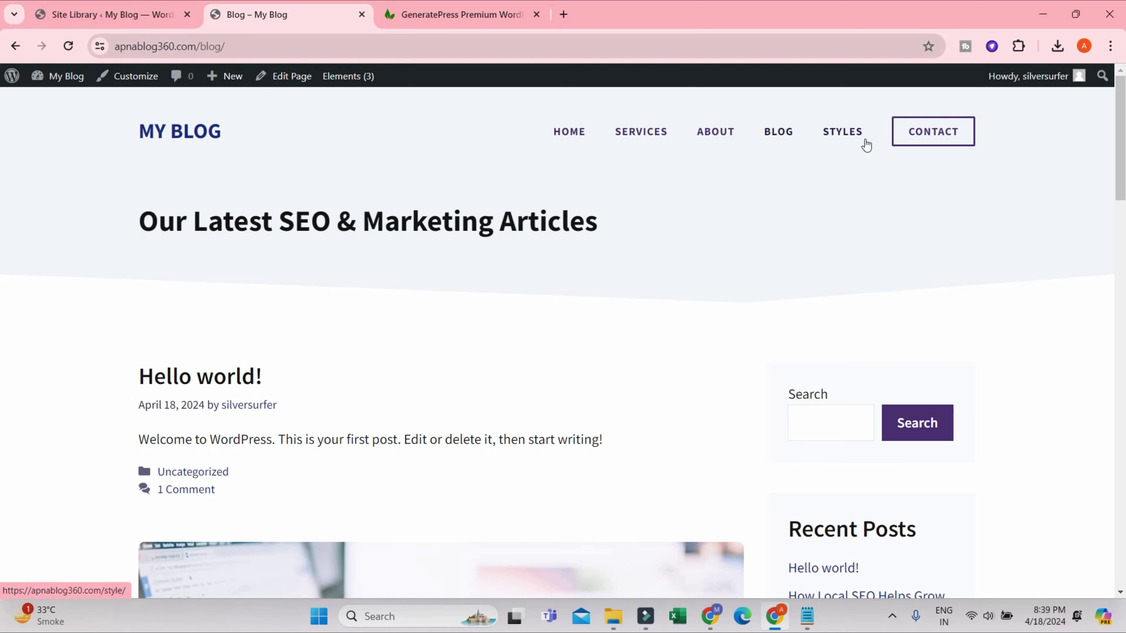
Step: Open the site's Styles page and look through its heading, button and color samples
click(844, 135)
scroll(759, 186, down, 20)
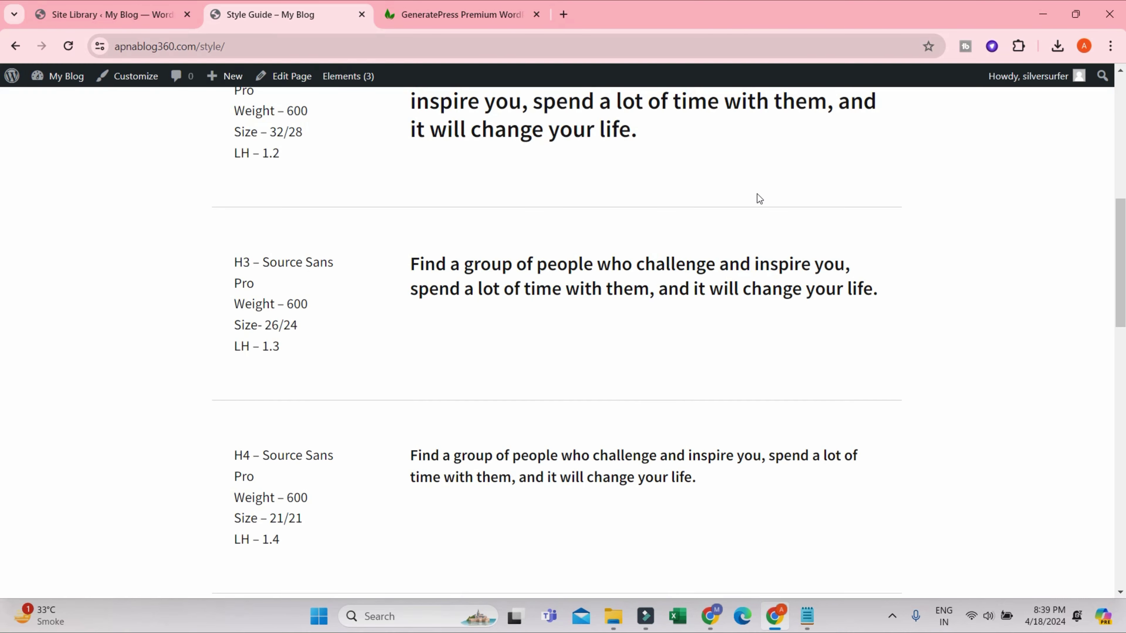
scroll(749, 220, down, 10)
scroll(955, 176, up, 15)
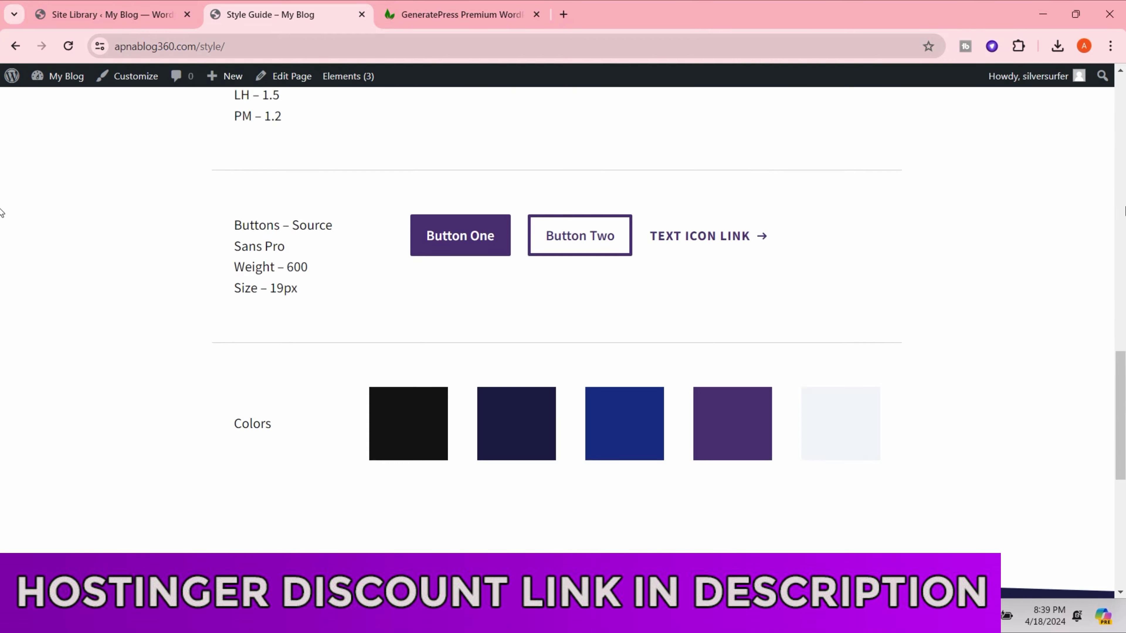
scroll(1, 307, up, 5)
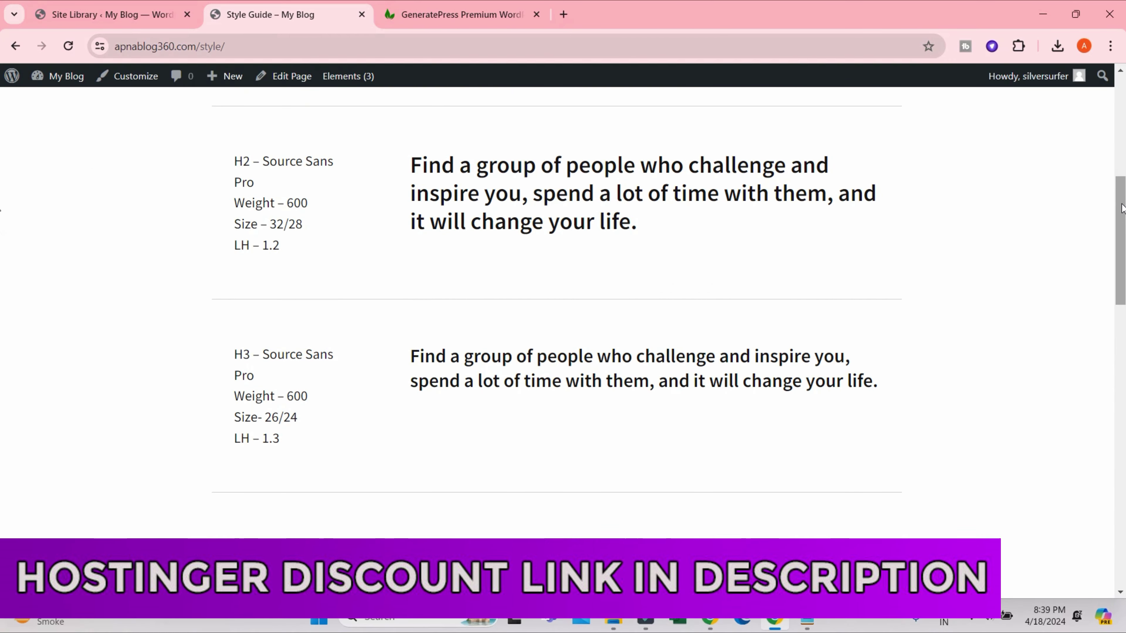
scroll(2, 221, up, 5)
Step: Open the site's Contact page and look through its content
click(933, 131)
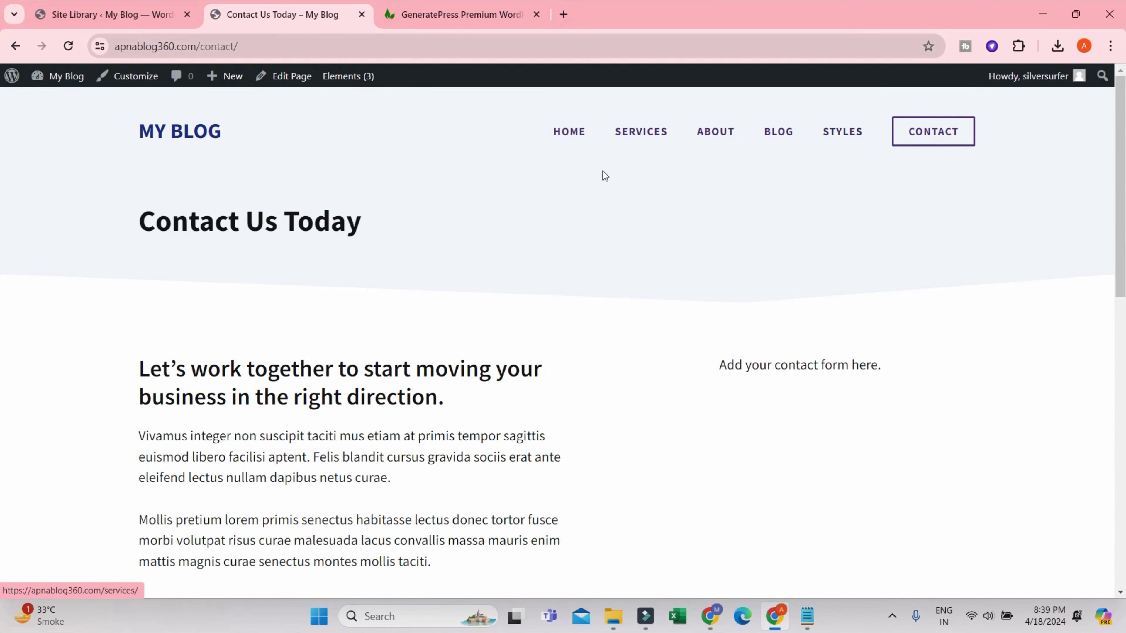
scroll(598, 199, down, 4)
scroll(598, 226, down, 5)
scroll(601, 232, up, 8)
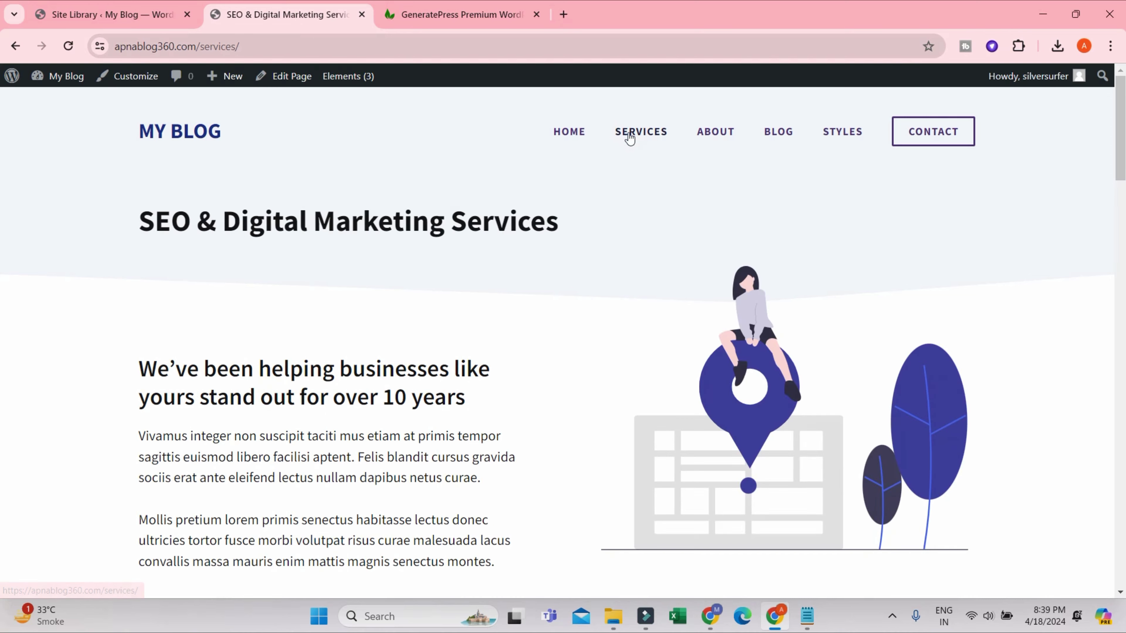
Step: Return to the Services page and review its content once more
scroll(567, 291, down, 15)
scroll(936, 216, up, 15)
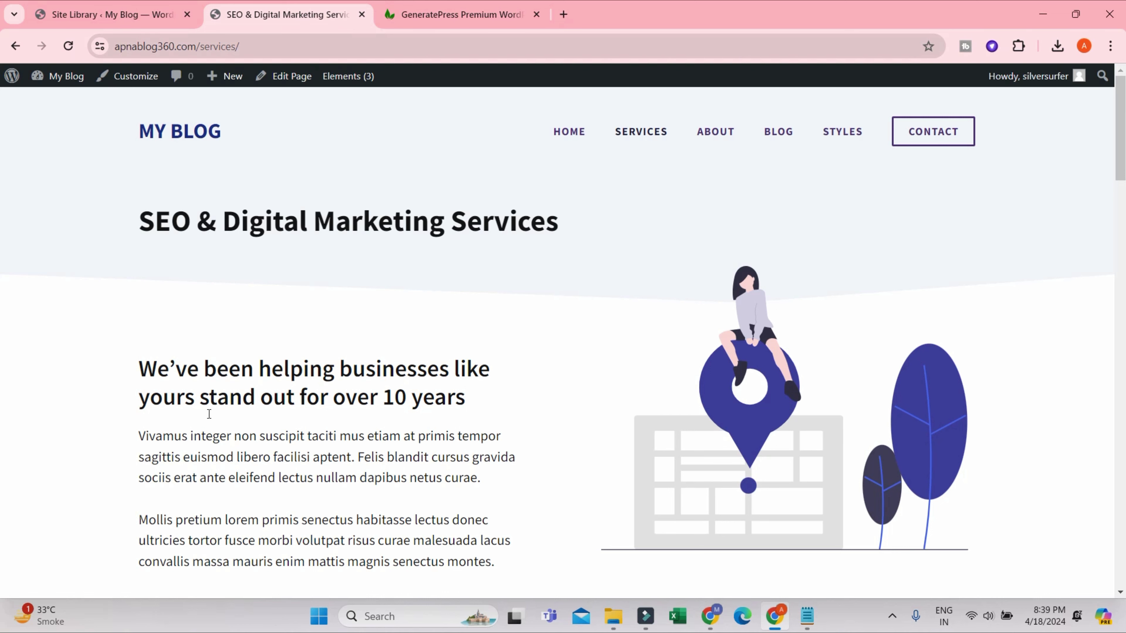
scroll(148, 146, down, 1)
scroll(148, 146, up, 1)
Step: Close the Search preview in the Site Library, go to the WordPress dashboard and open the theme Customizer
click(95, 7)
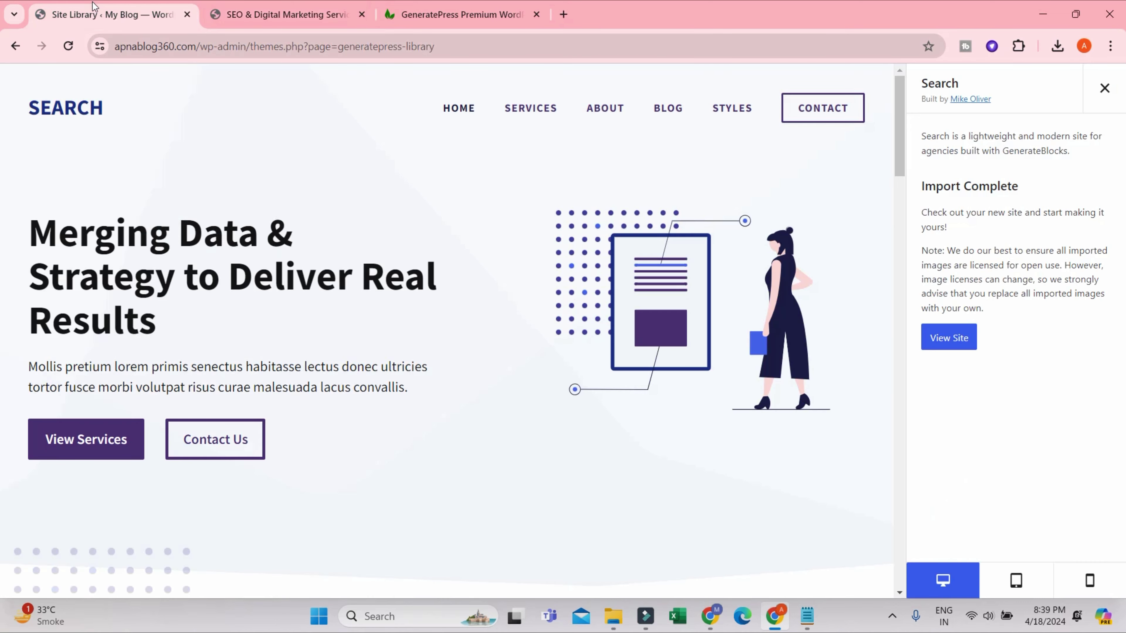
click(1104, 88)
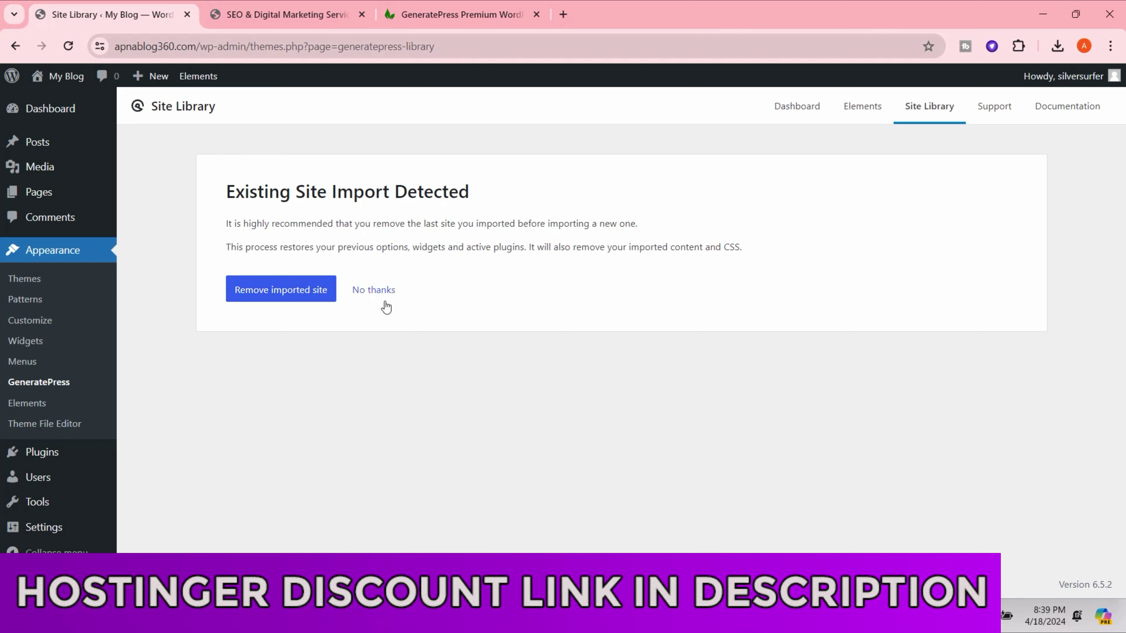
click(39, 110)
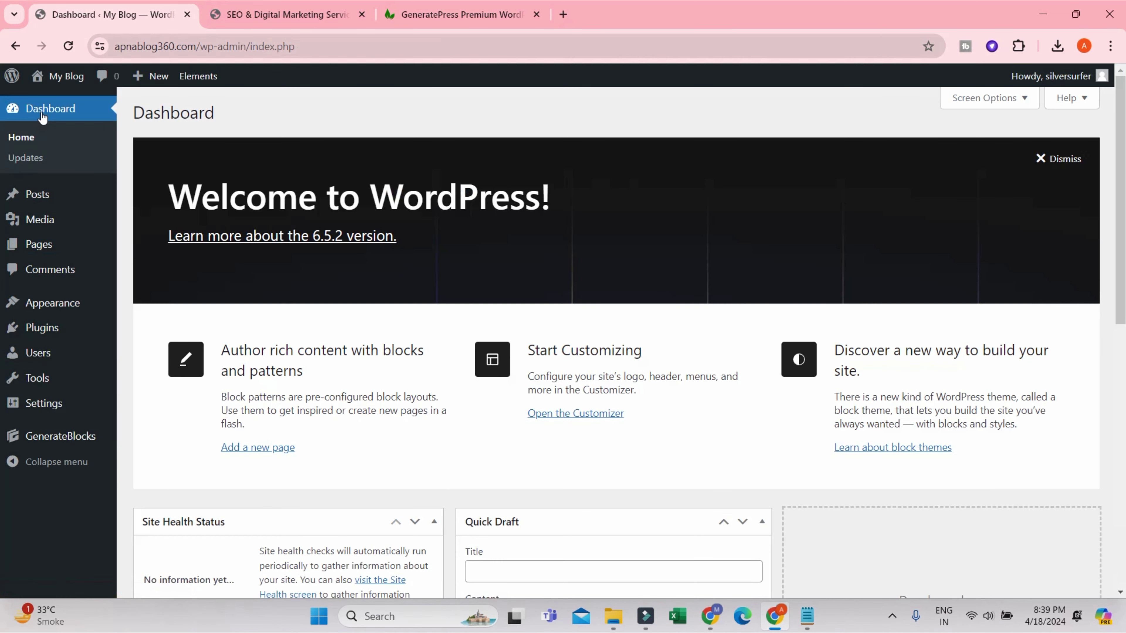
mouse_move(9, 196)
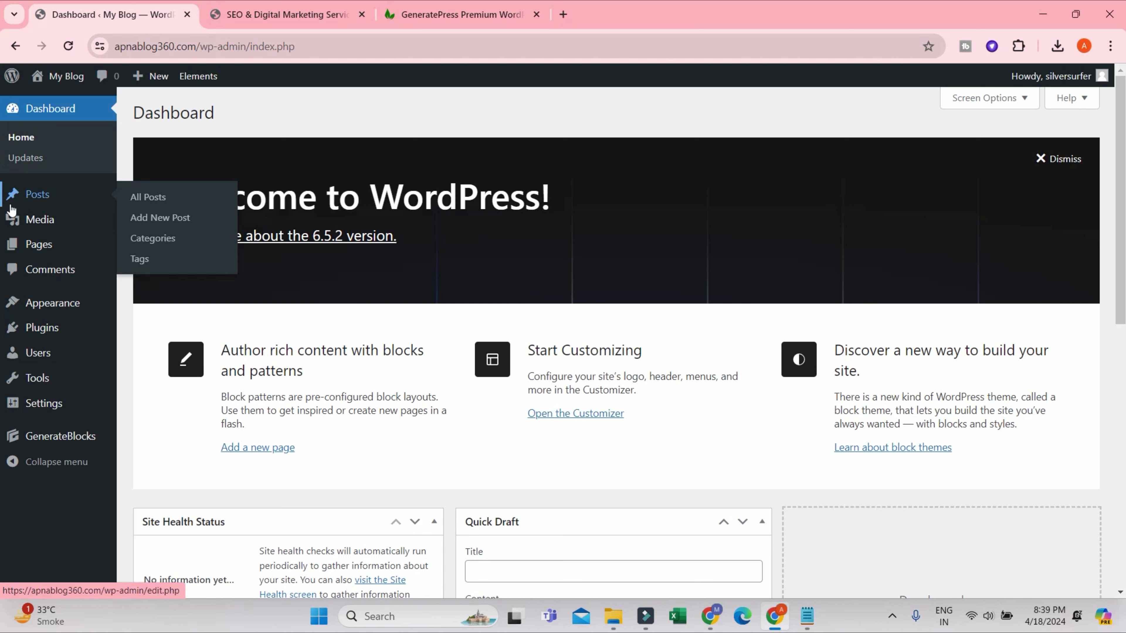
mouse_move(52, 305)
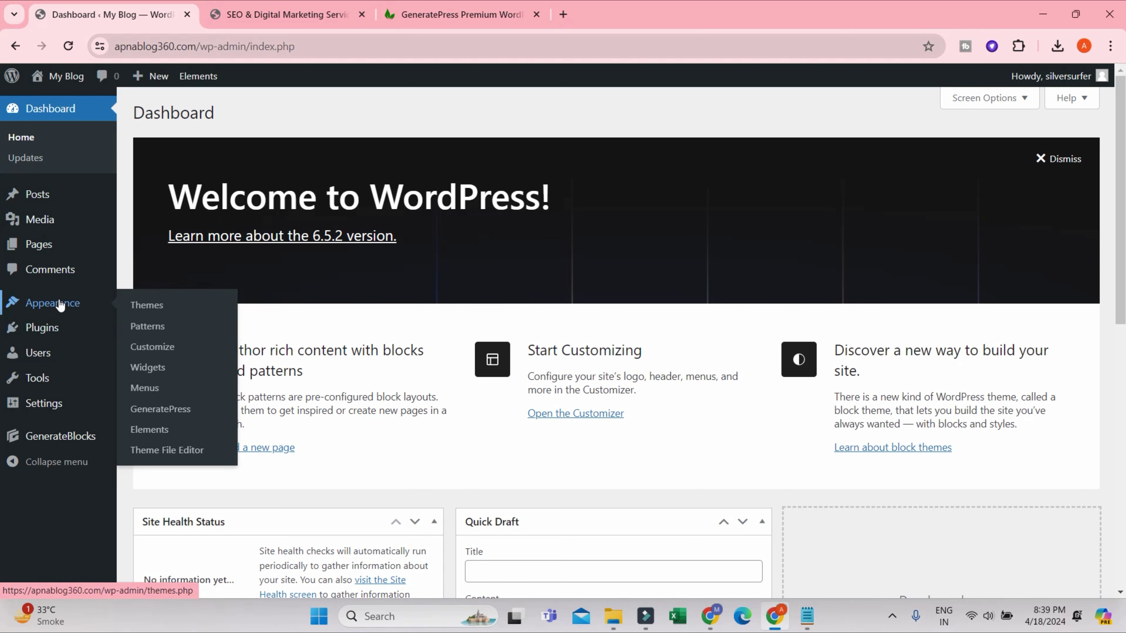
click(164, 349)
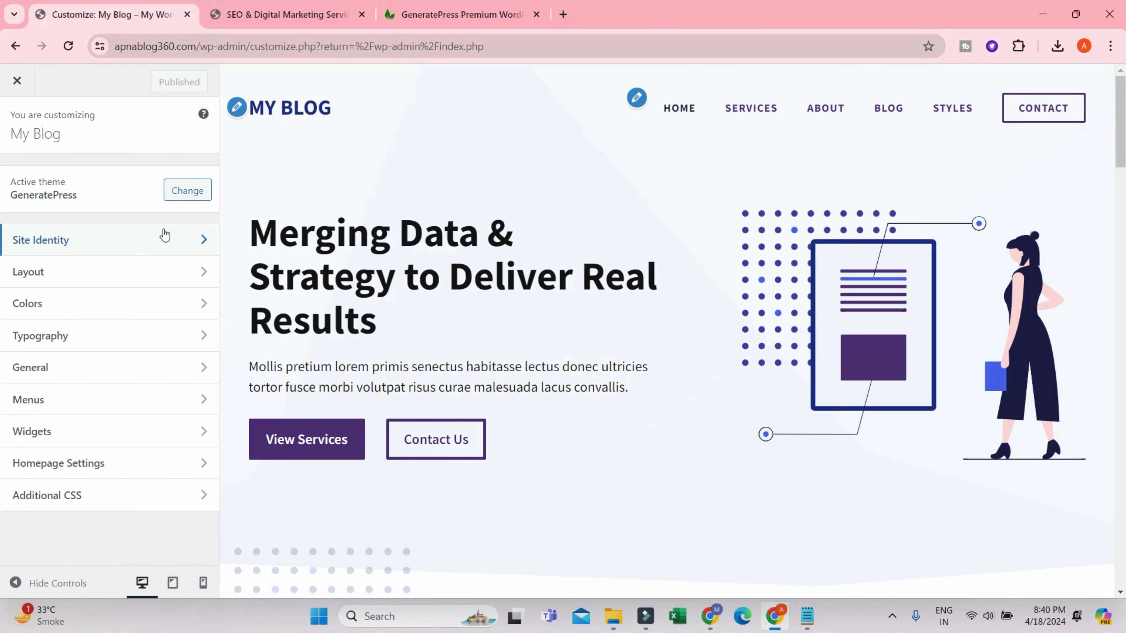
Step: Set the site title to "Inbound" in the Customizer's Site Identity settings
click(164, 236)
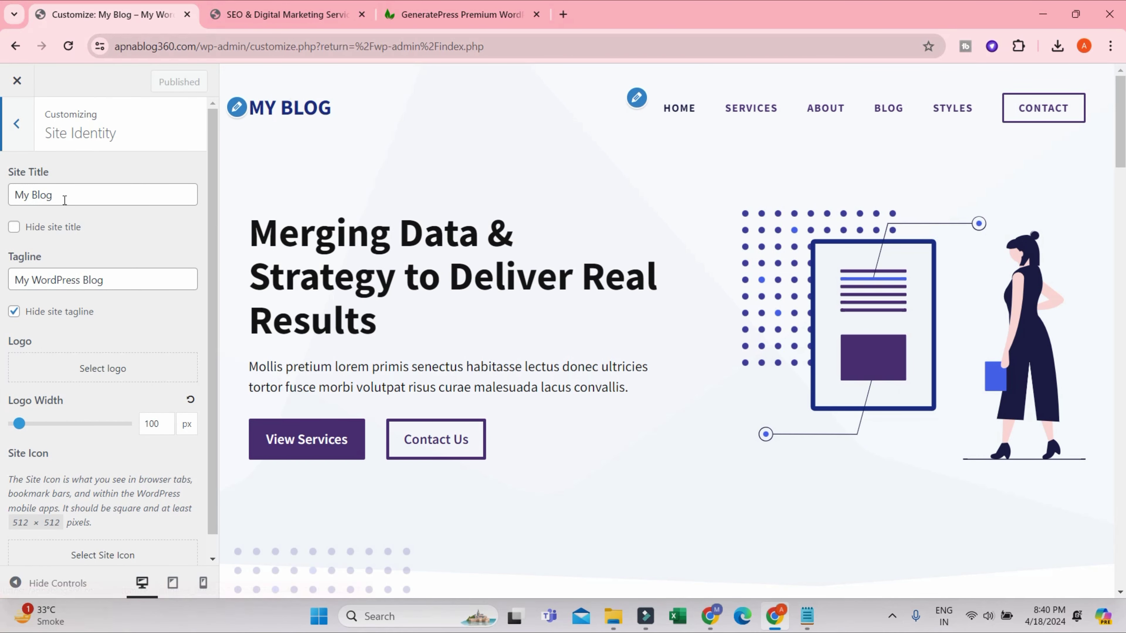
drag(64, 195, 6, 193)
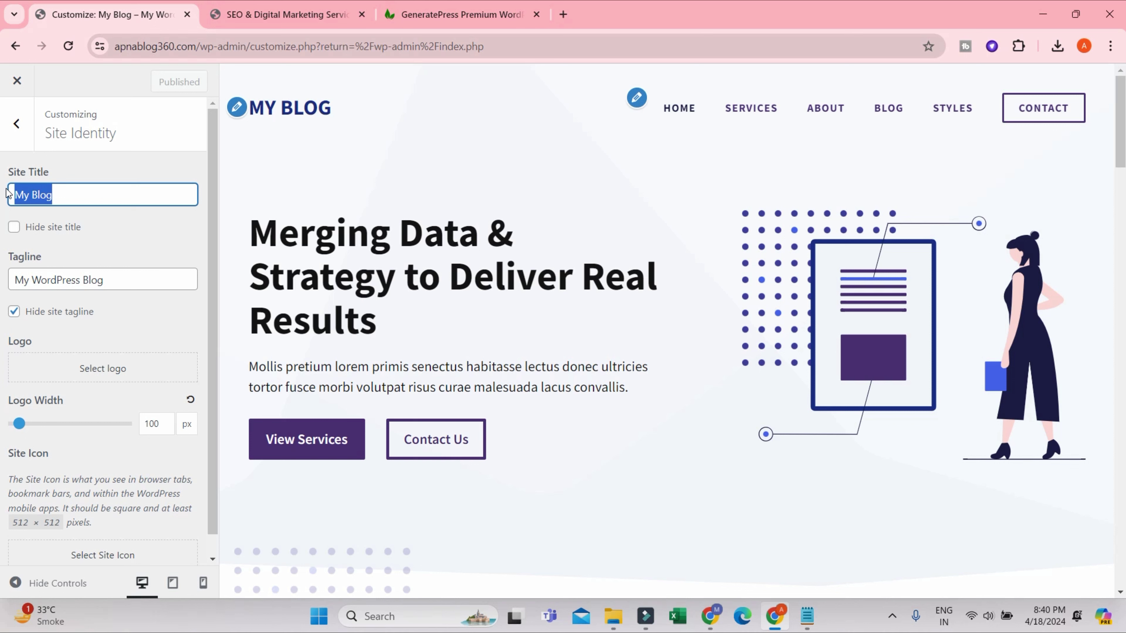
text(Inb)
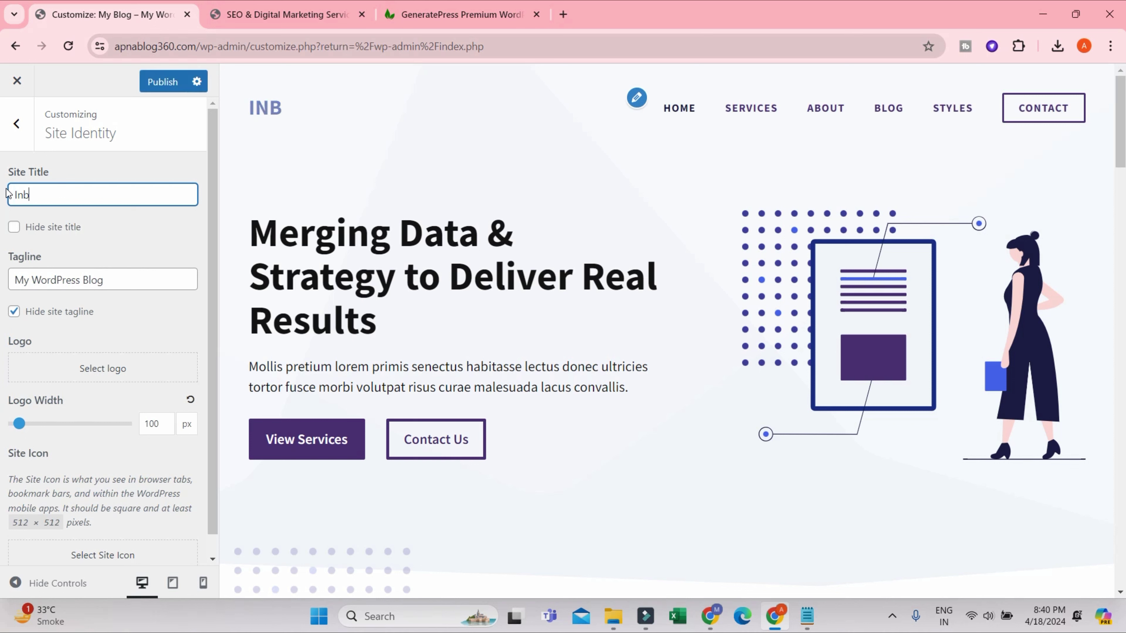
text(ound)
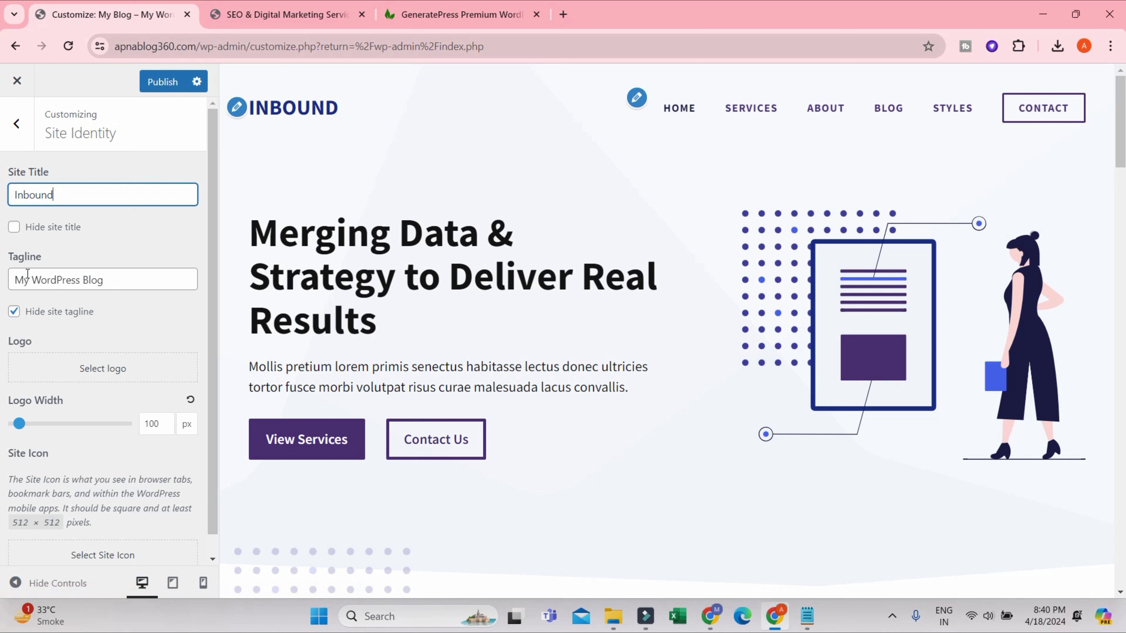
Step: Display the site tagline in the header and select its text in the Site Identity settings
drag(104, 279, 8, 286)
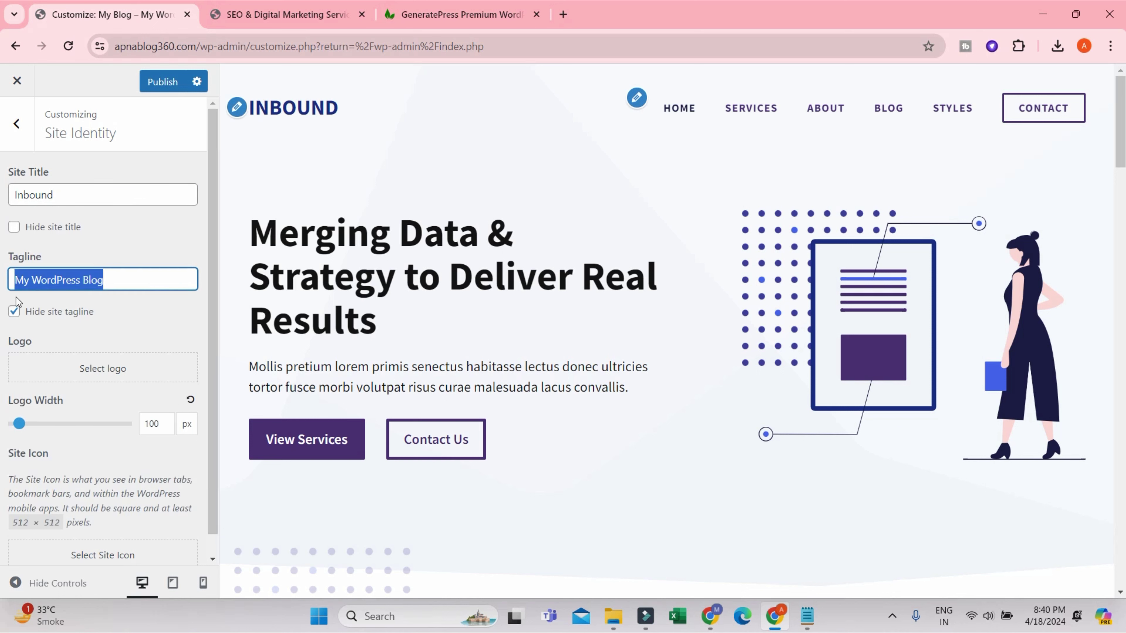
click(13, 315)
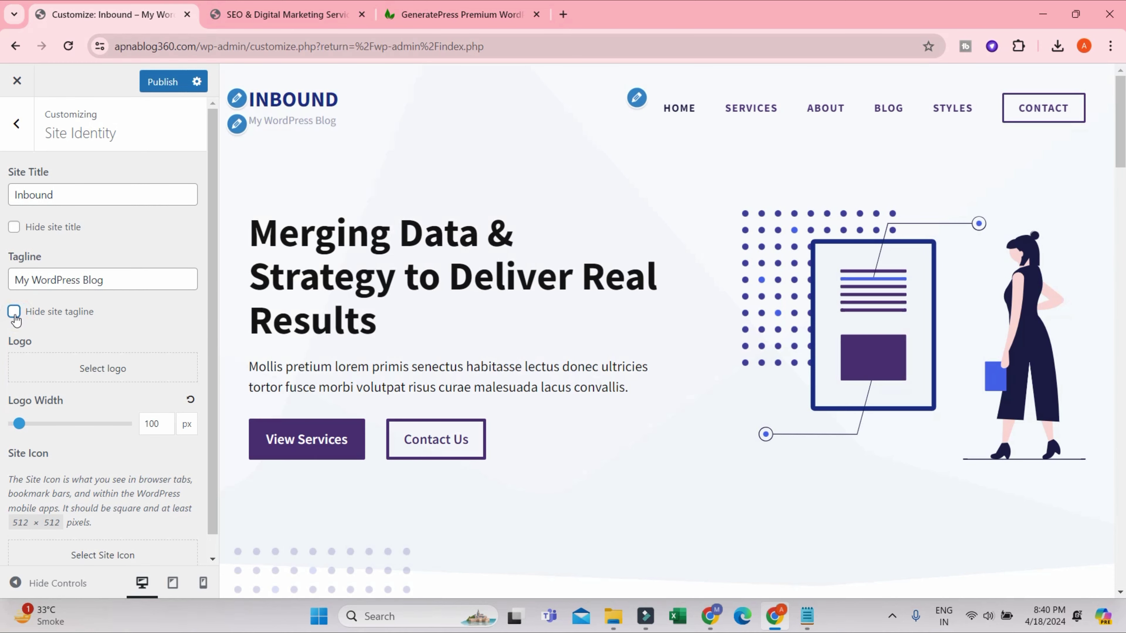
triple_click(113, 279)
drag(113, 279, 34, 276)
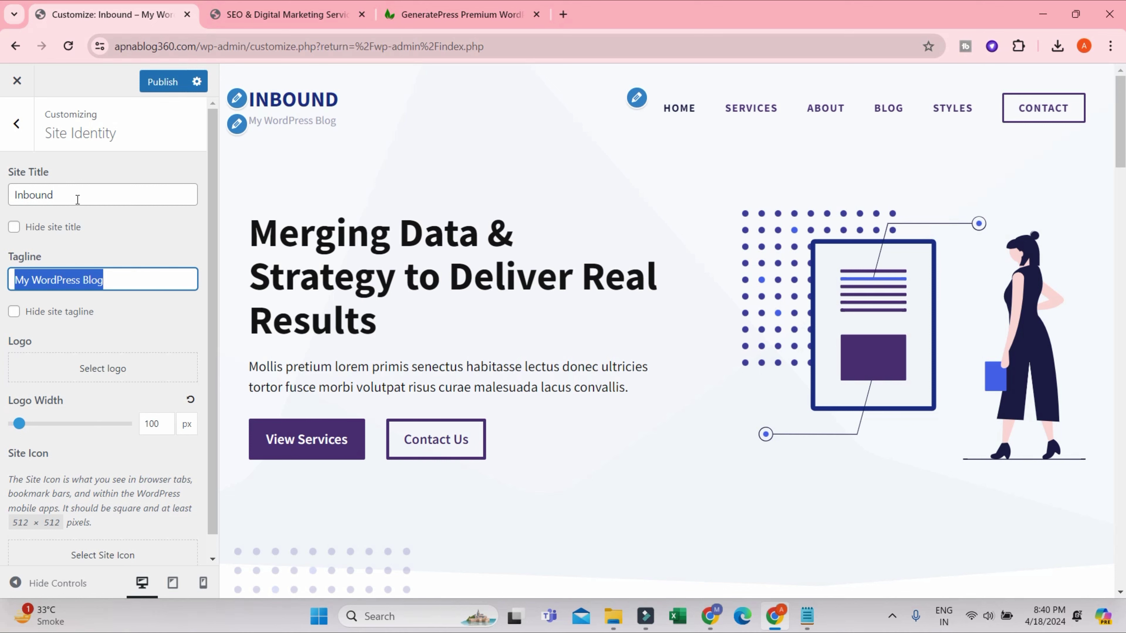
Step: Hide both the site title and the tagline in the Site Identity settings
click(39, 231)
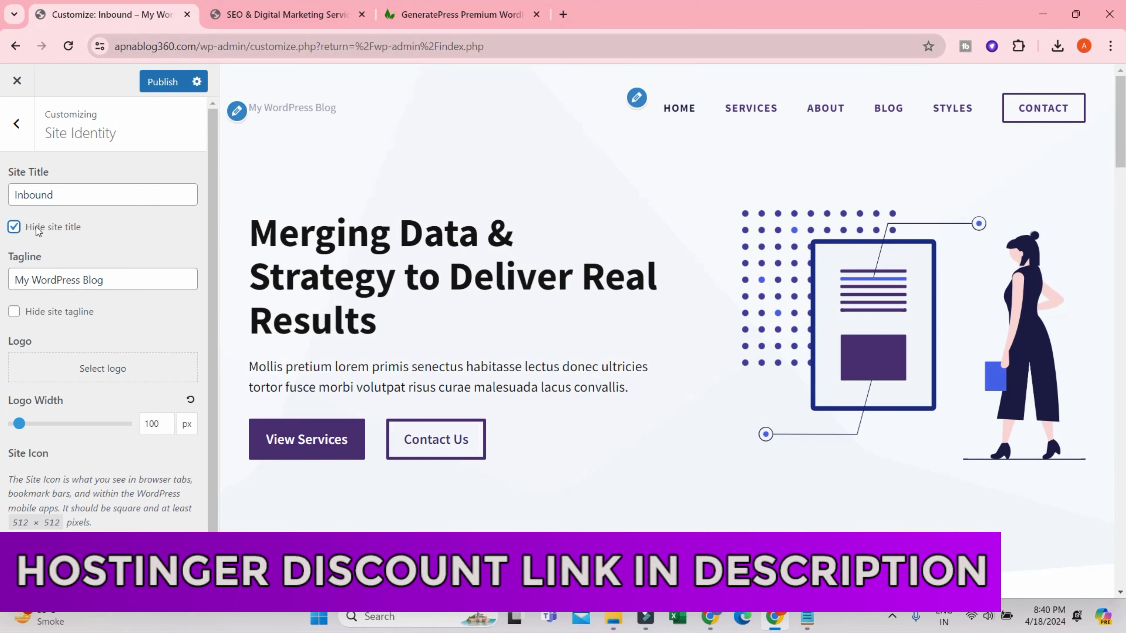
click(39, 316)
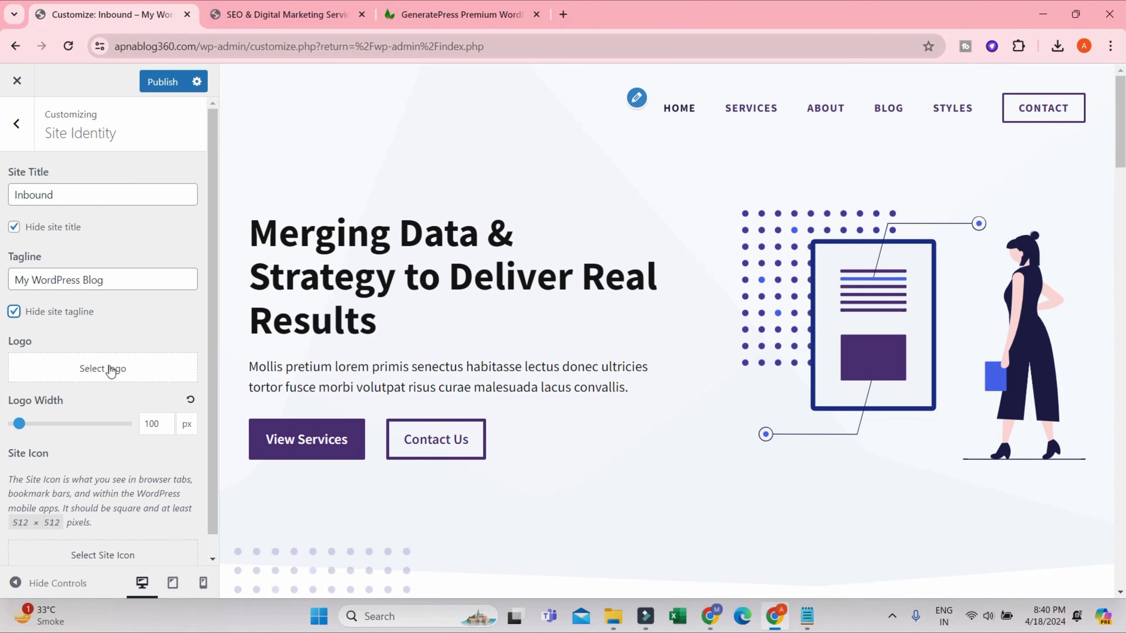
Step: Use the gear-and-magnifier image from the Media Library as the site logo, without cropping it
click(87, 371)
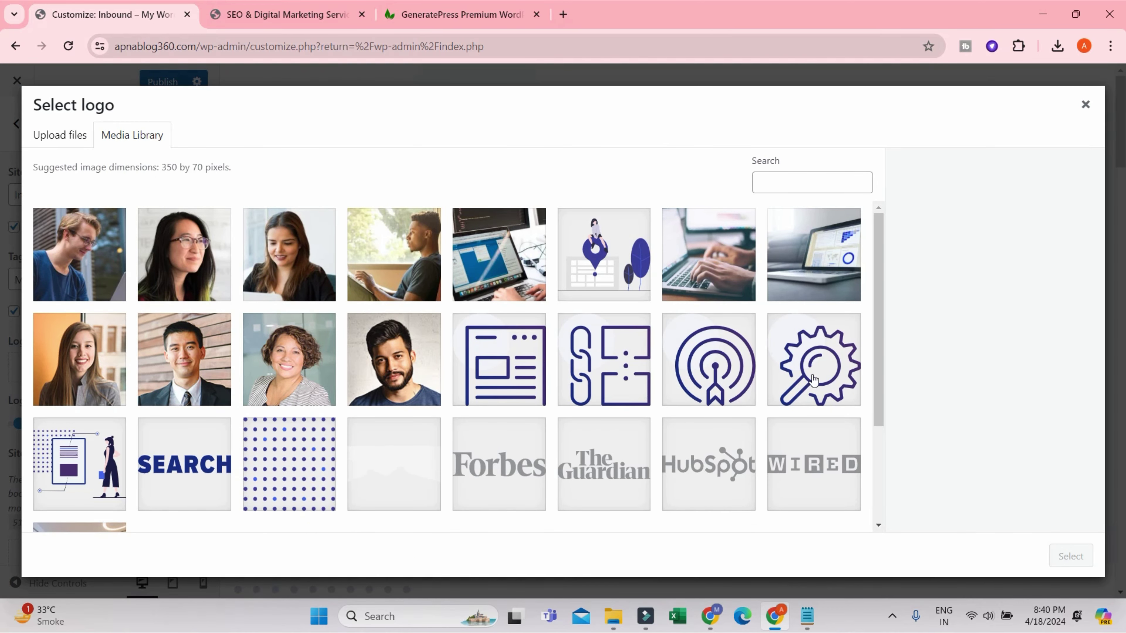
scroll(815, 364, down, 2)
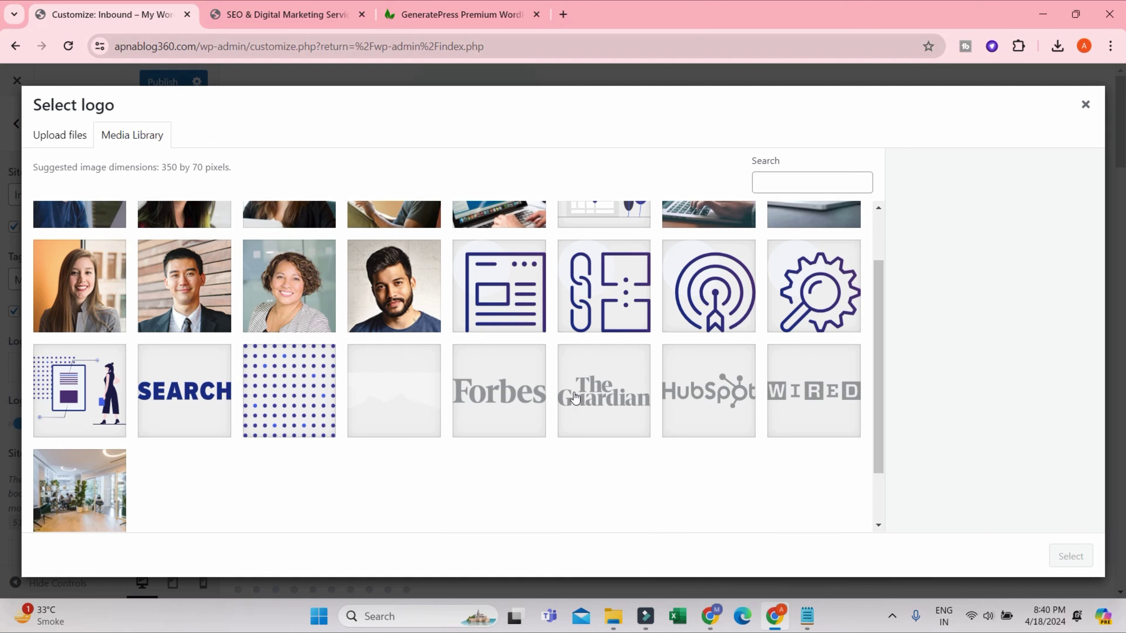
click(812, 306)
click(1069, 556)
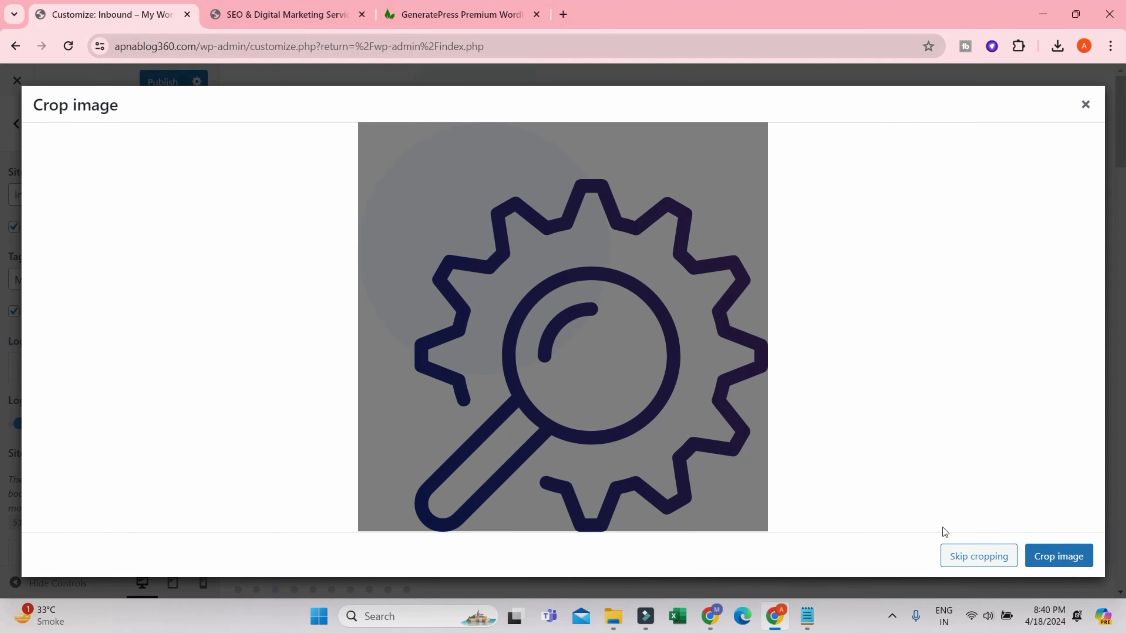
click(997, 559)
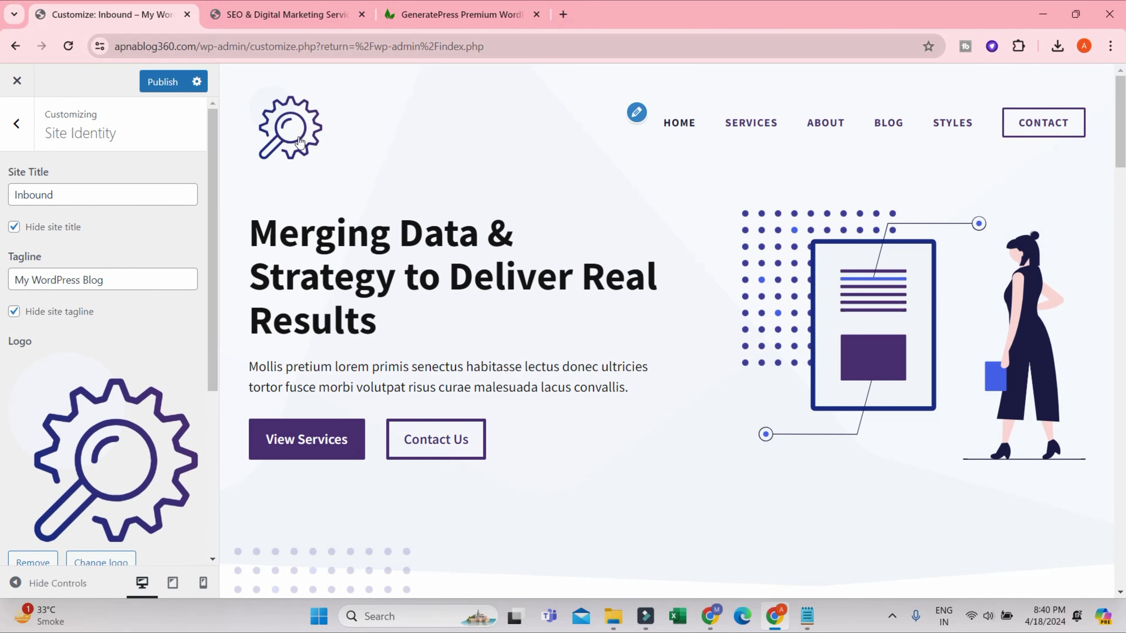
Step: Set the logo width to 80 px and publish the changes, checking them on the reloaded live Services page
scroll(162, 436, down, 3)
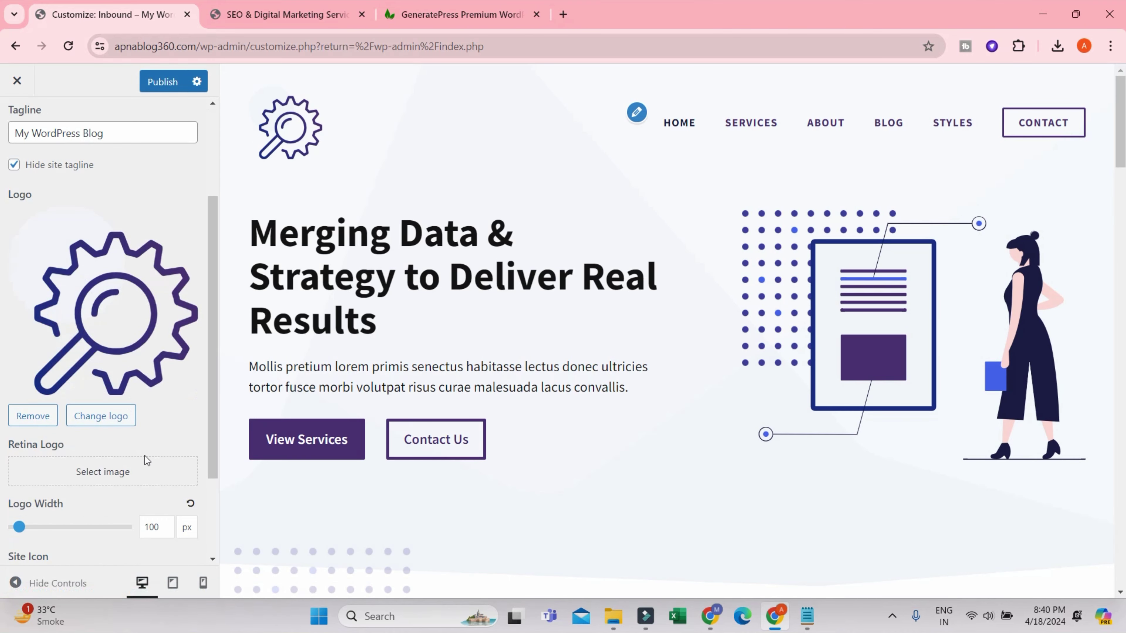
drag(29, 530, 17, 526)
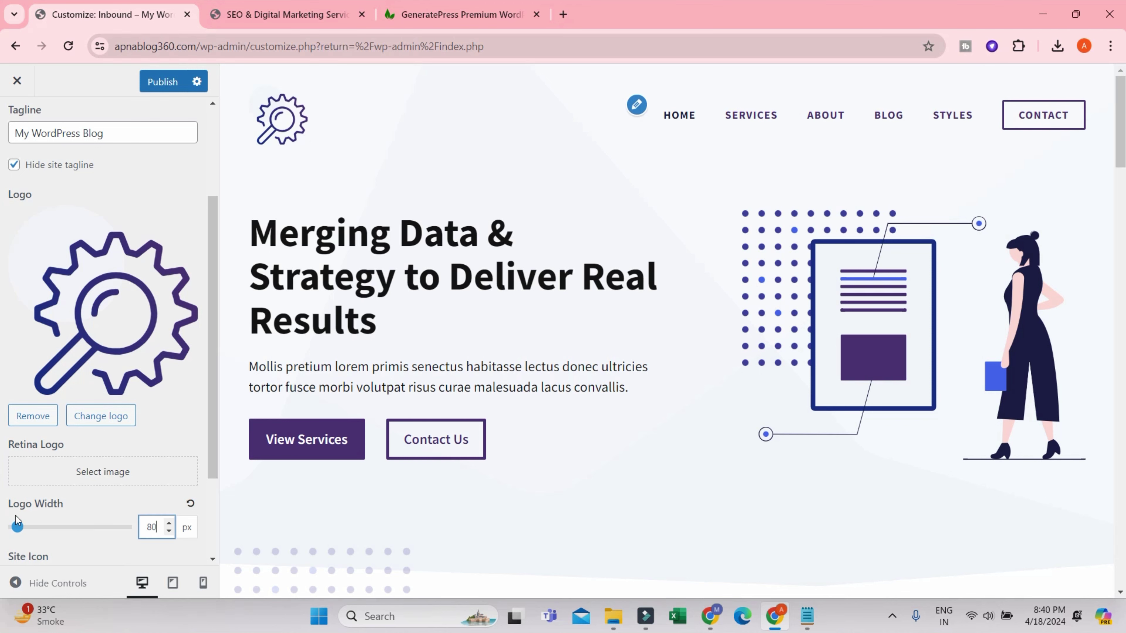
click(164, 86)
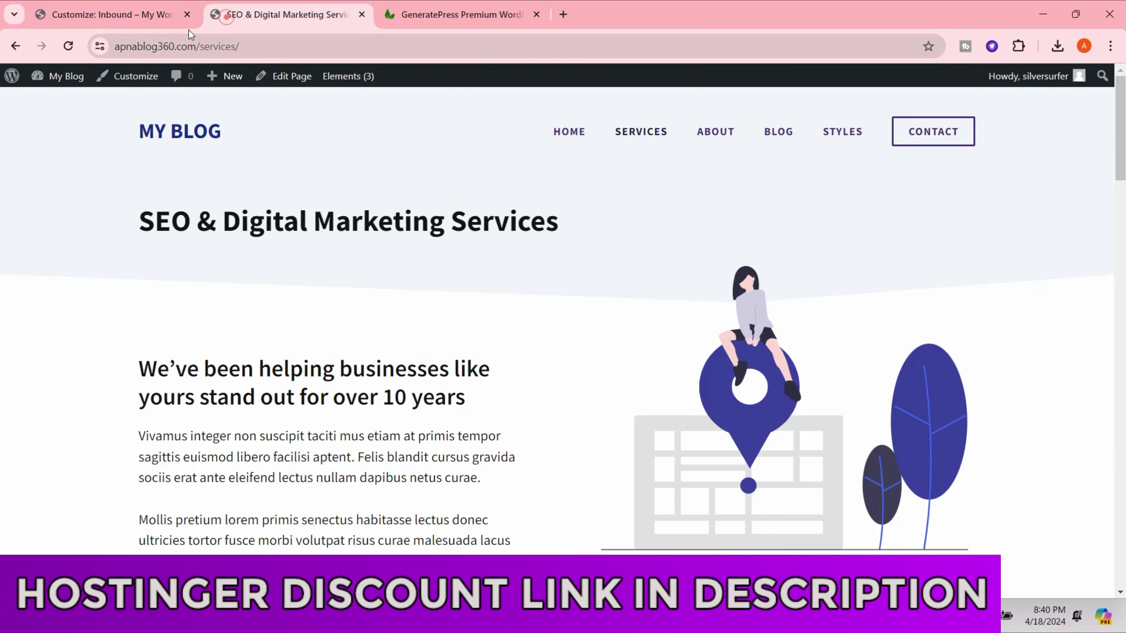
click(284, 14)
click(68, 46)
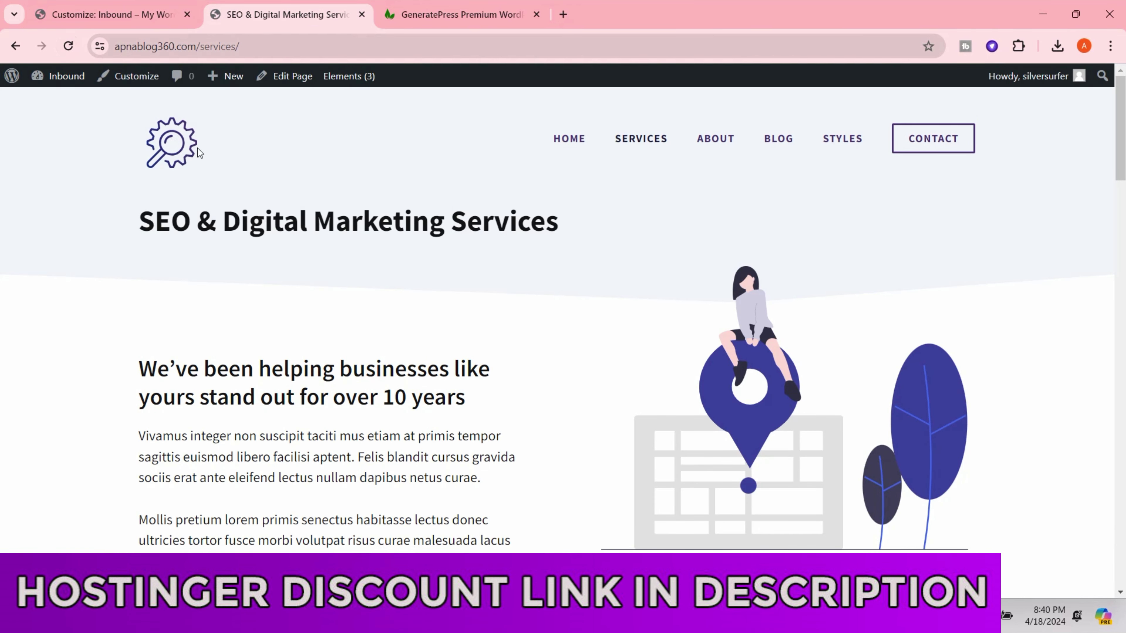
Step: Unhide the site title and tagline in the Customizer and publish, checking the header on the reloaded live Services page
click(128, 26)
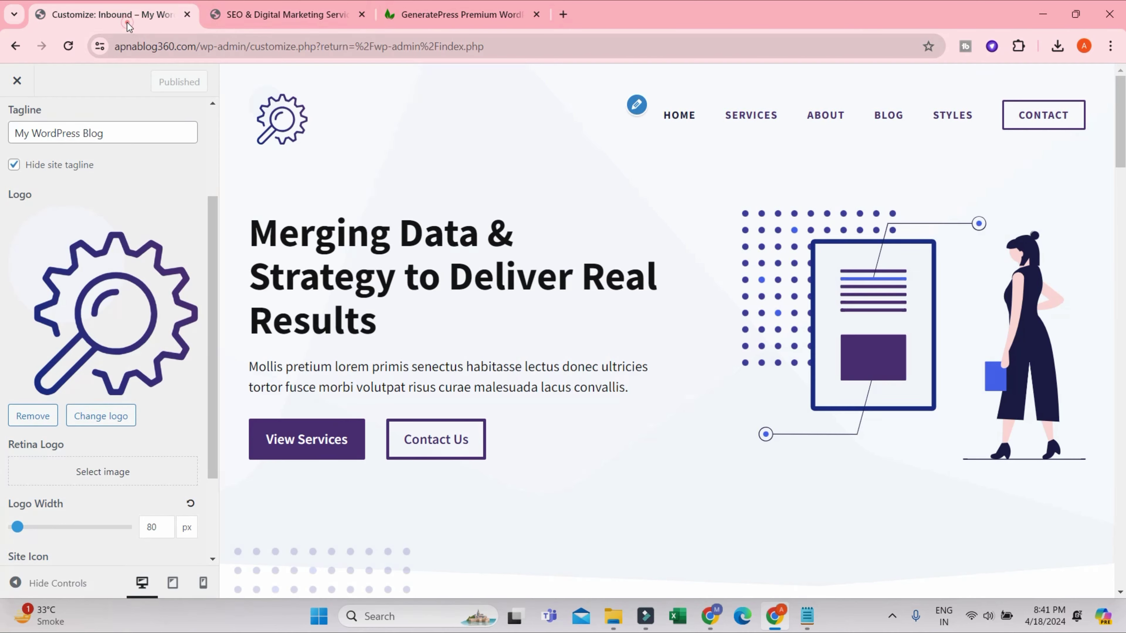
scroll(44, 261, down, 1)
scroll(35, 239, up, 4)
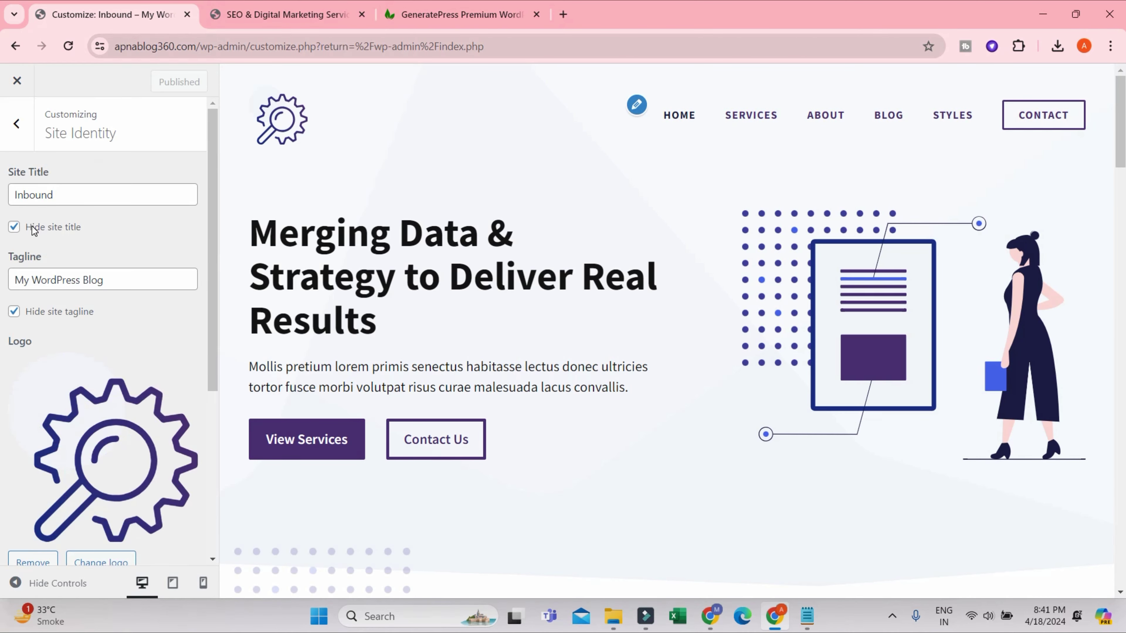
click(33, 229)
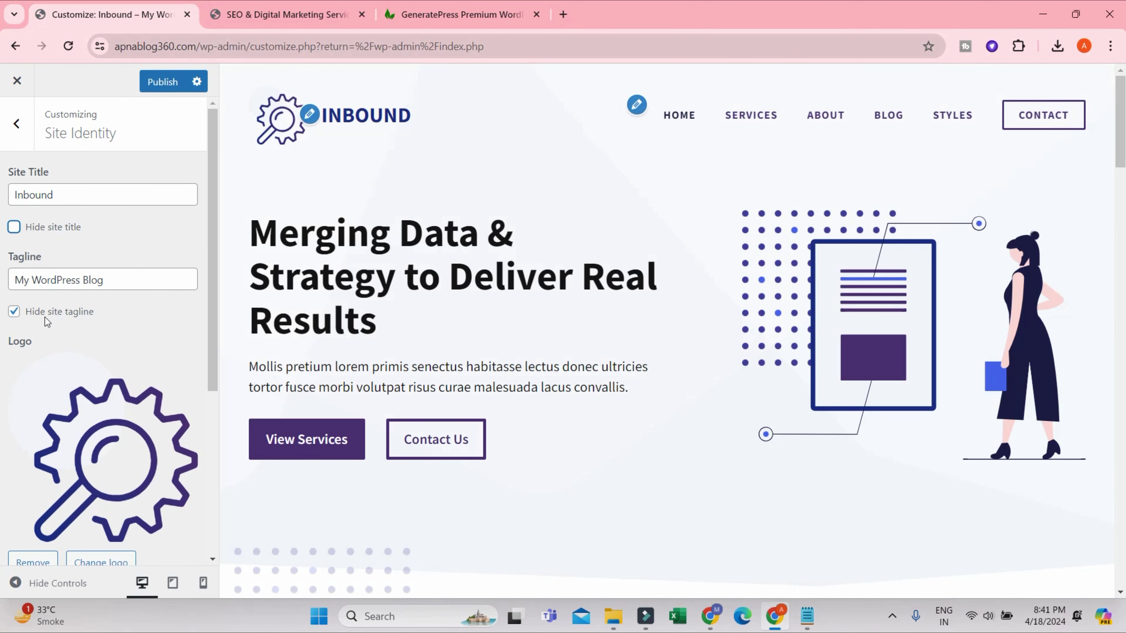
click(14, 312)
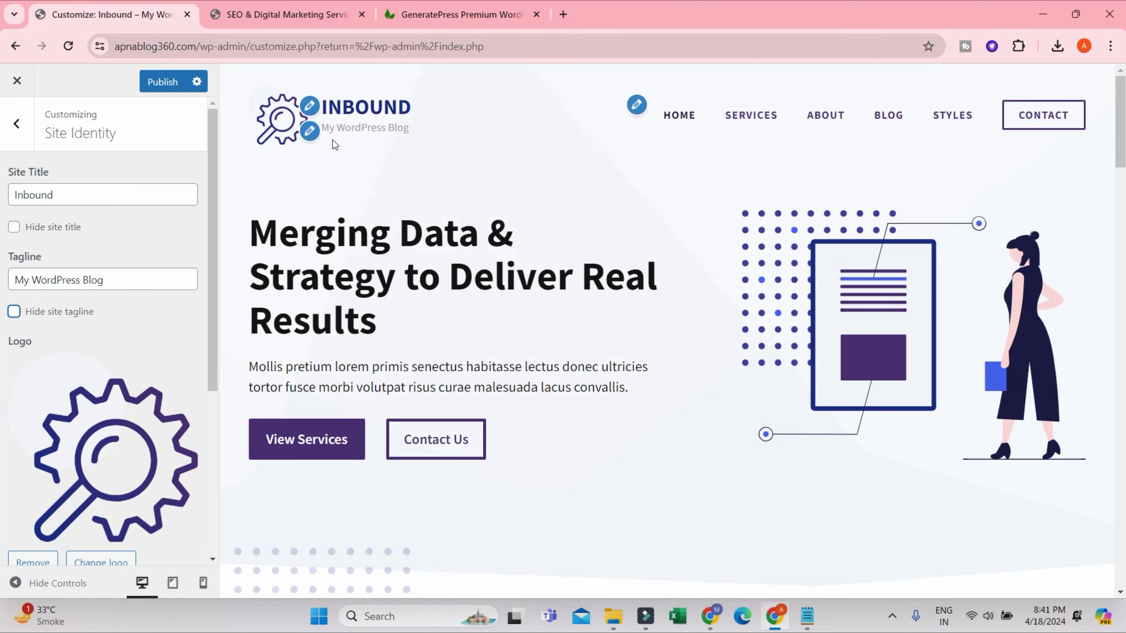
click(148, 81)
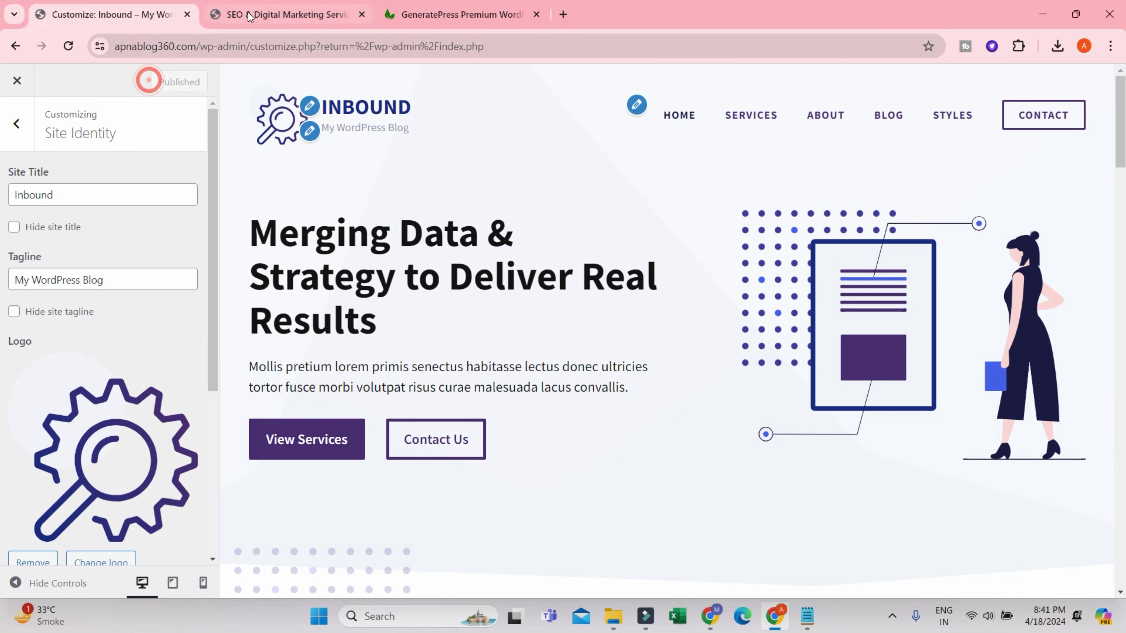
click(248, 16)
click(68, 46)
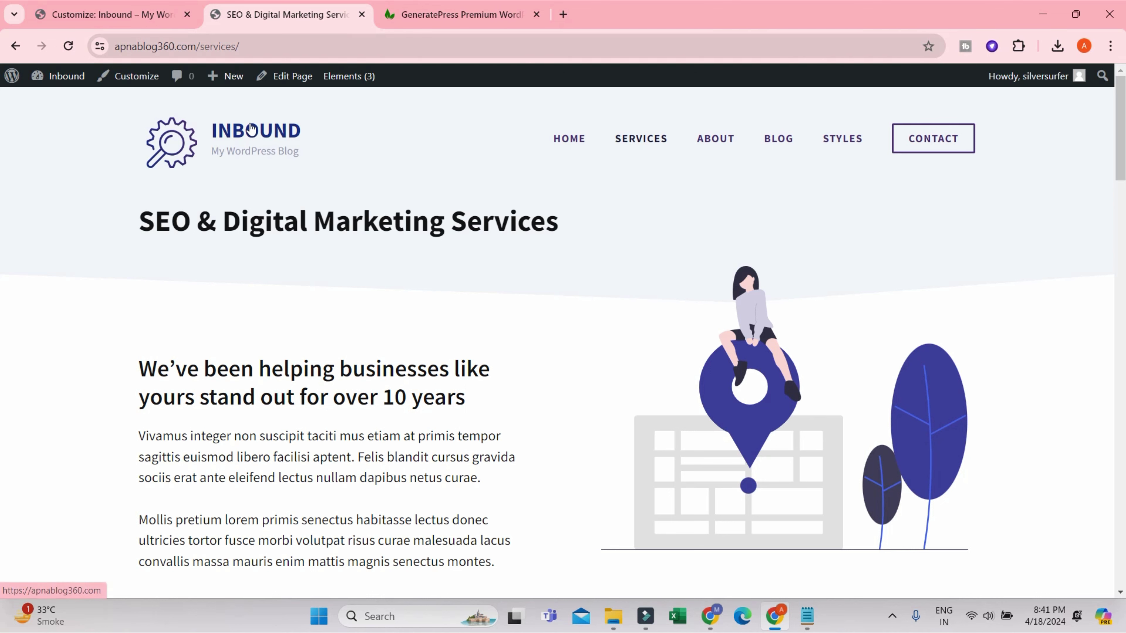
Step: Return to the Customizer and examine the container width, spacing, alignment and padding options in the Container layout settings
click(120, 13)
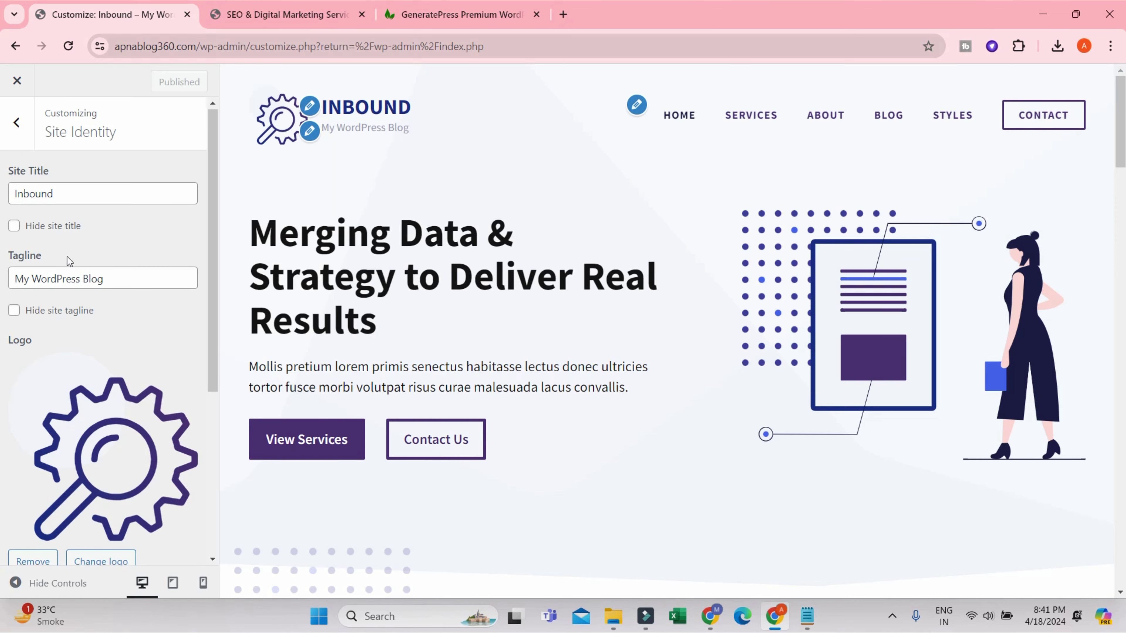
scroll(69, 260, down, 5)
scroll(101, 320, up, 5)
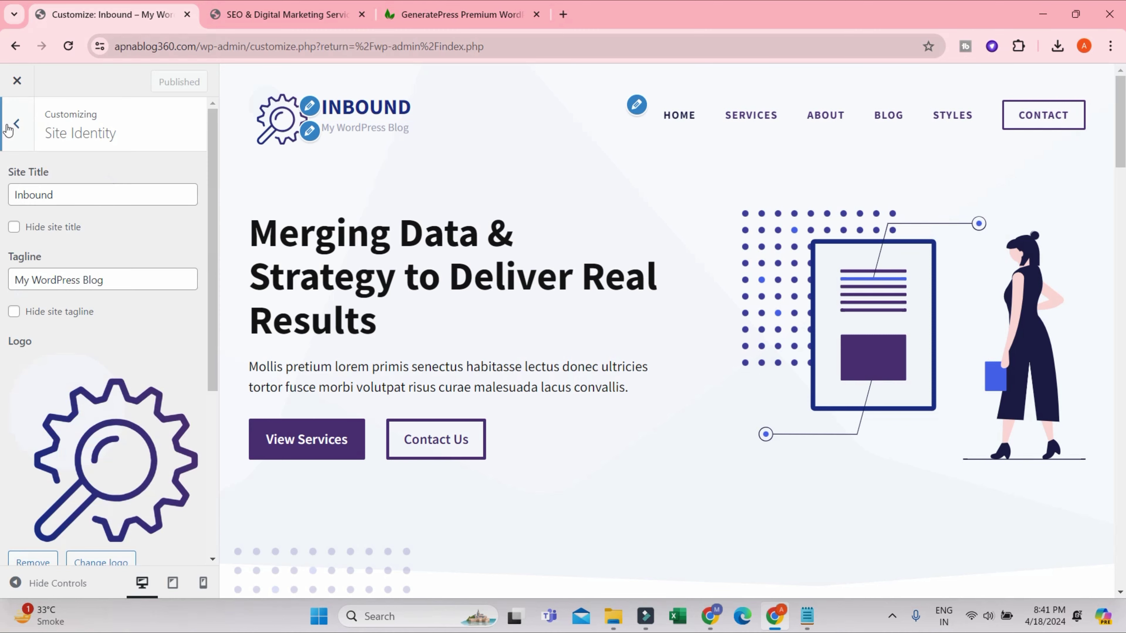
click(18, 122)
click(64, 270)
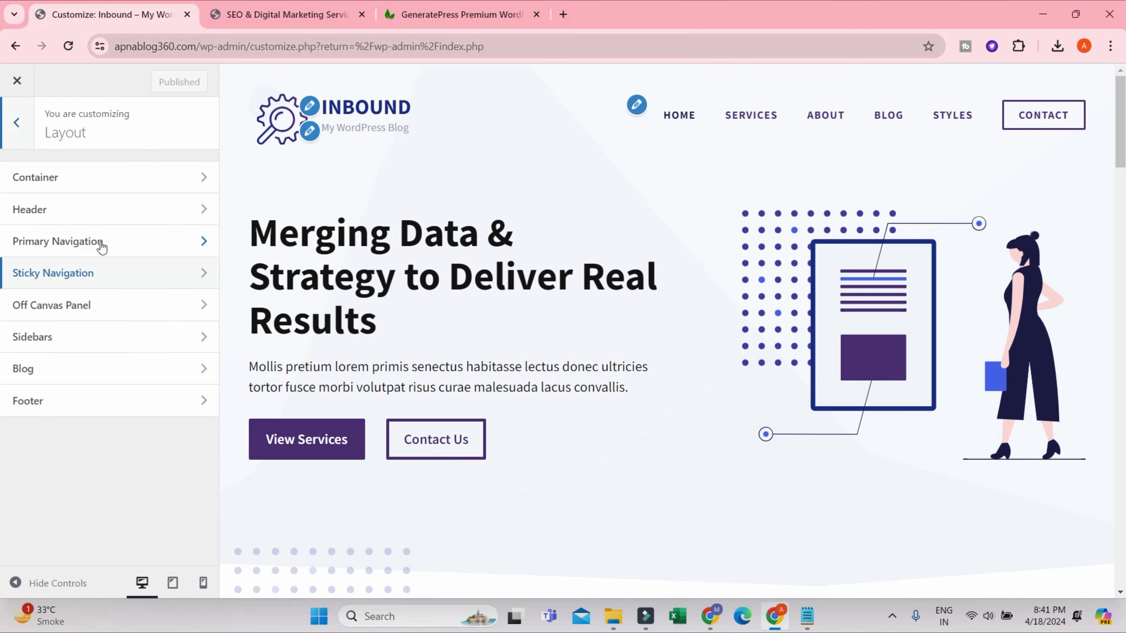
click(76, 181)
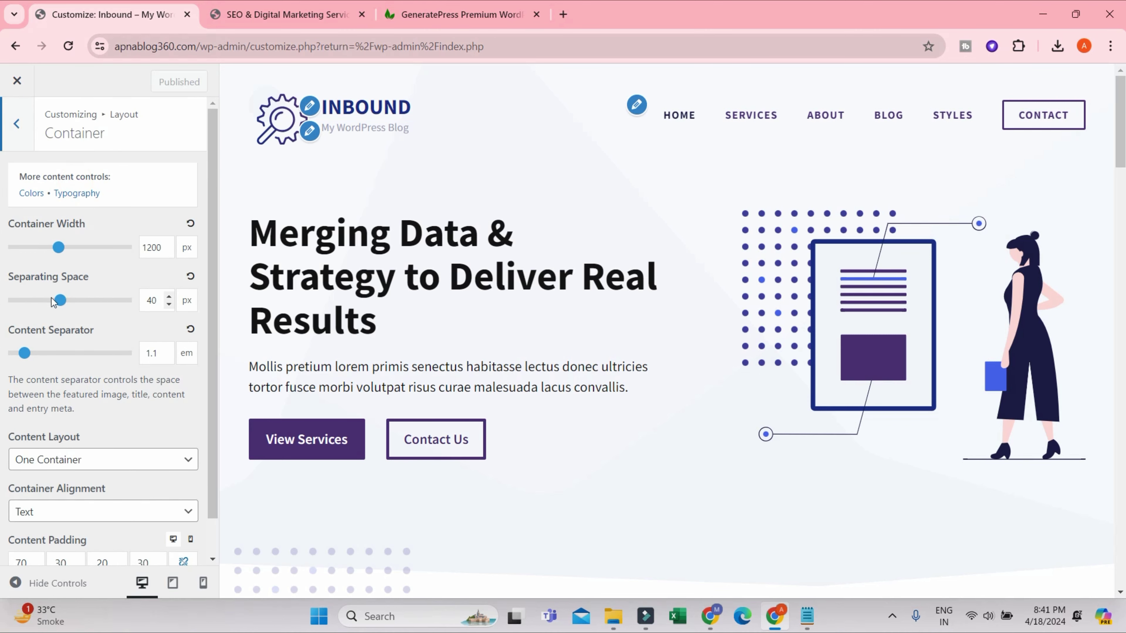
scroll(91, 439, down, 1)
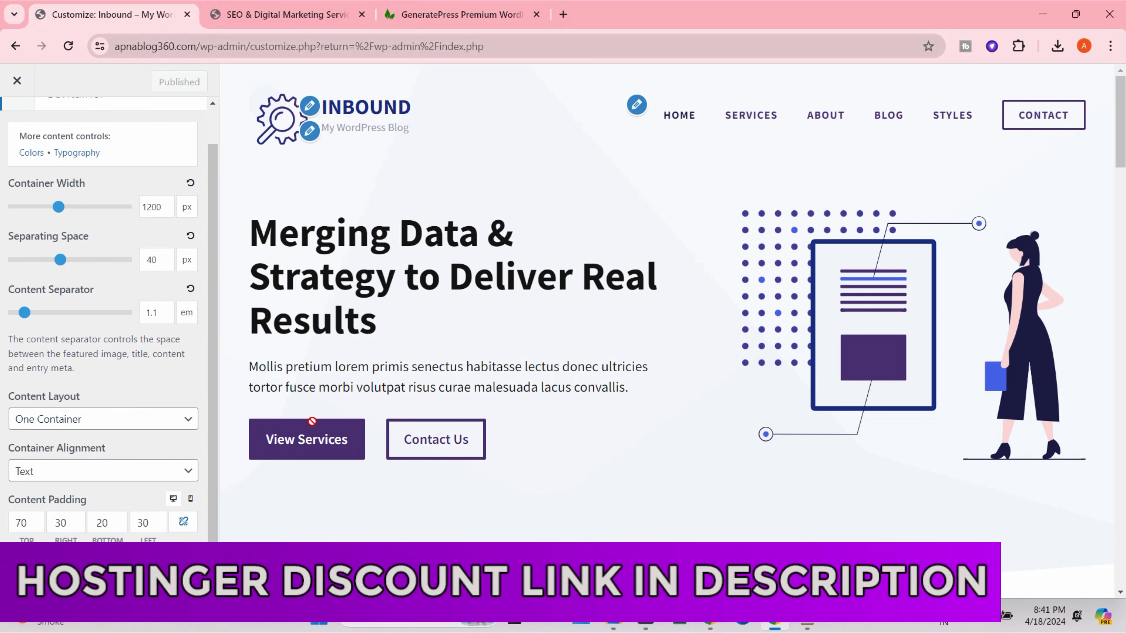
scroll(119, 239, up, 1)
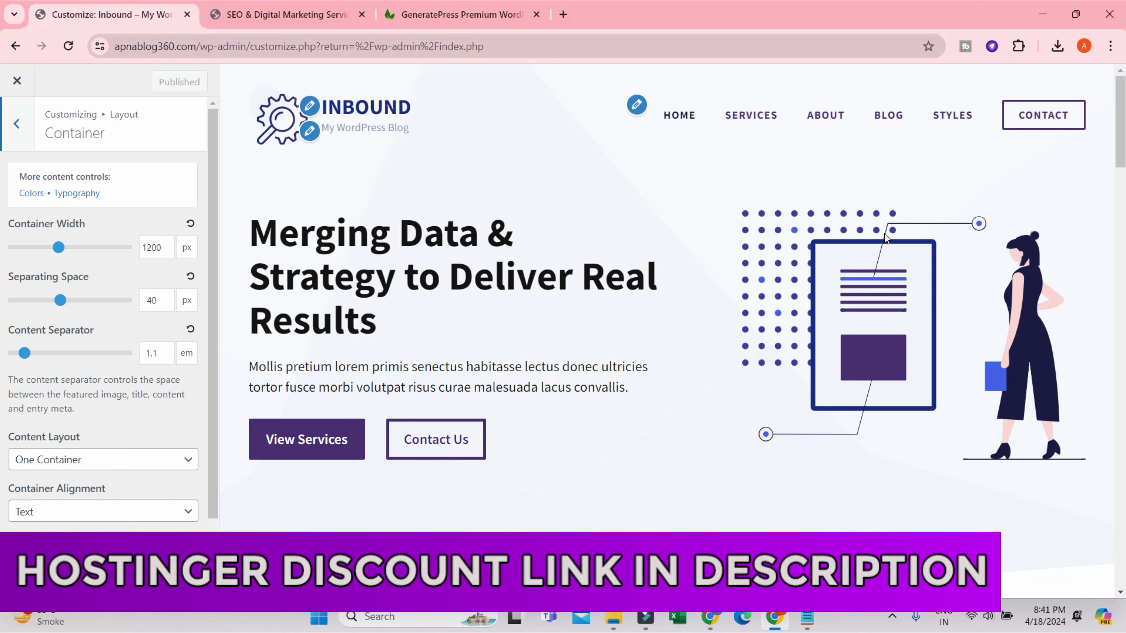
Step: Leave the Container settings and open the Header layout settings down to the header padding options
click(17, 124)
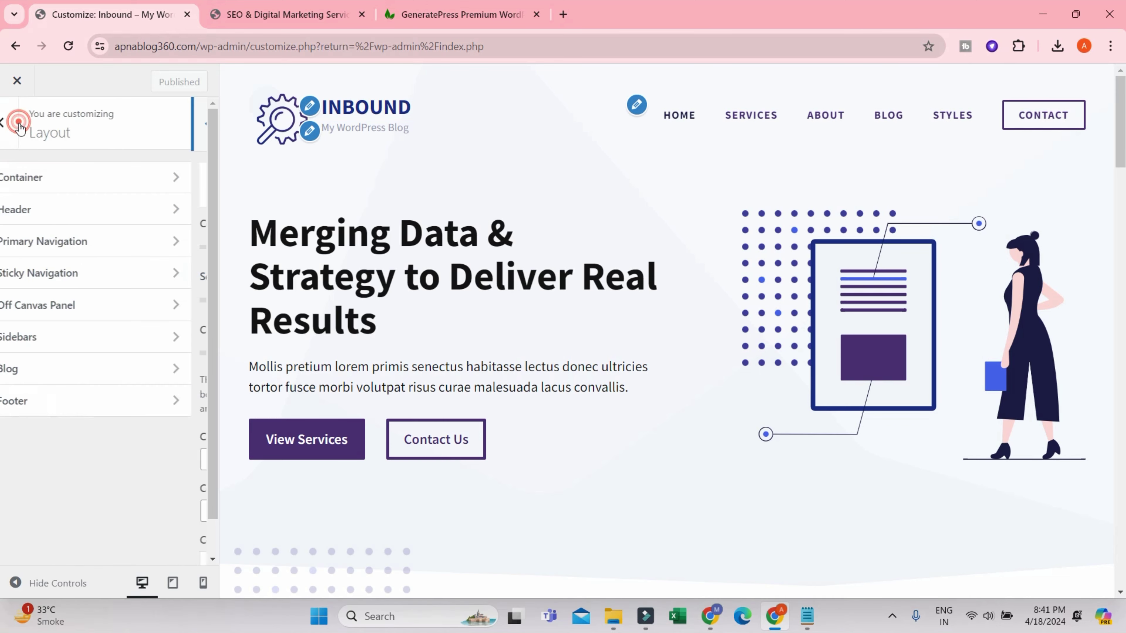
click(74, 204)
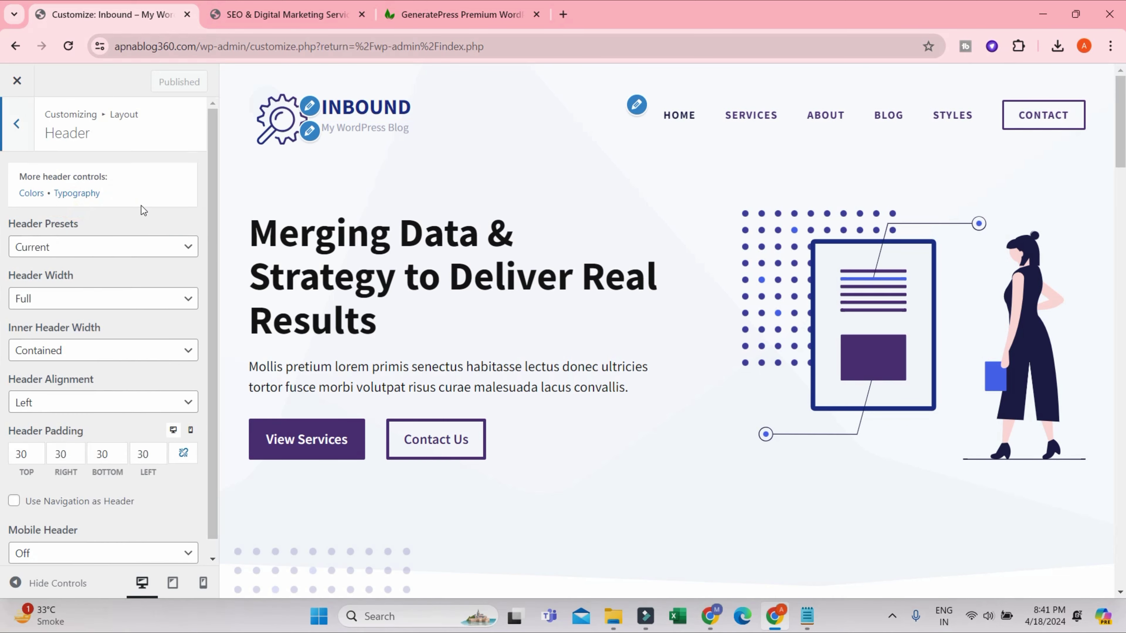
scroll(136, 260, down, 1)
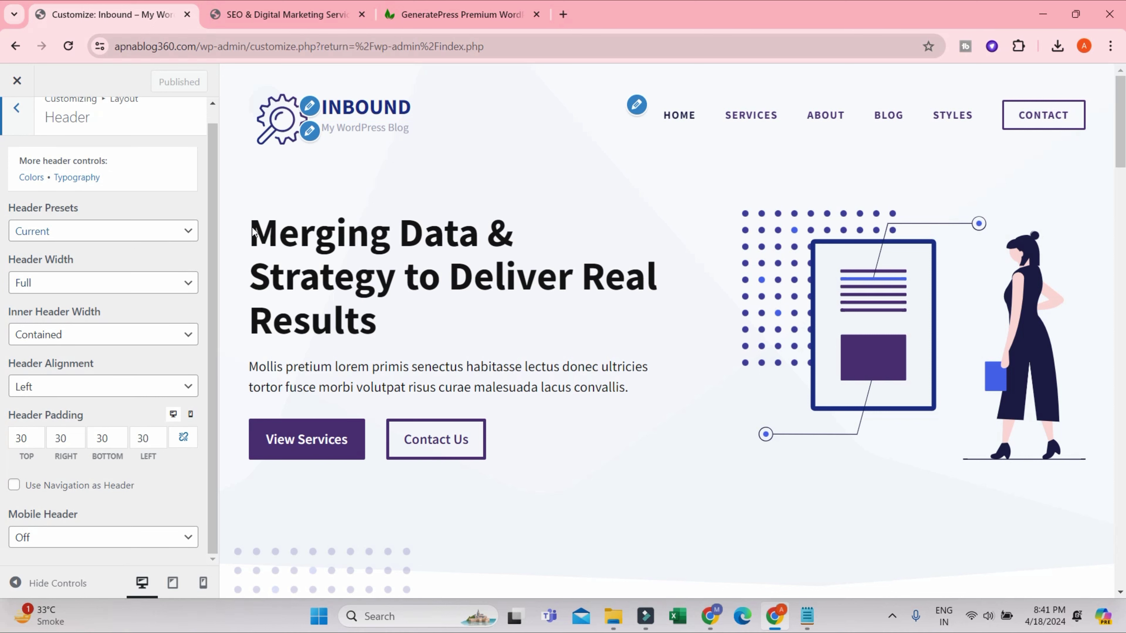
Step: Try top header padding values of 50 and 100
drag(21, 438, 2, 443)
text(5)
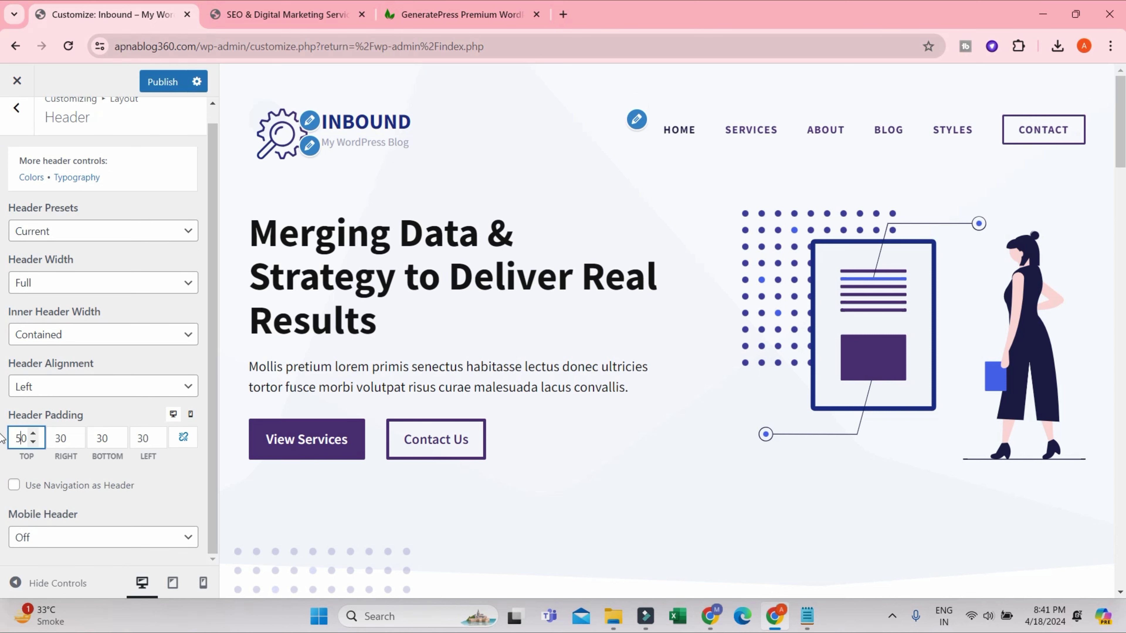
drag(15, 438, 12, 438)
text(11)
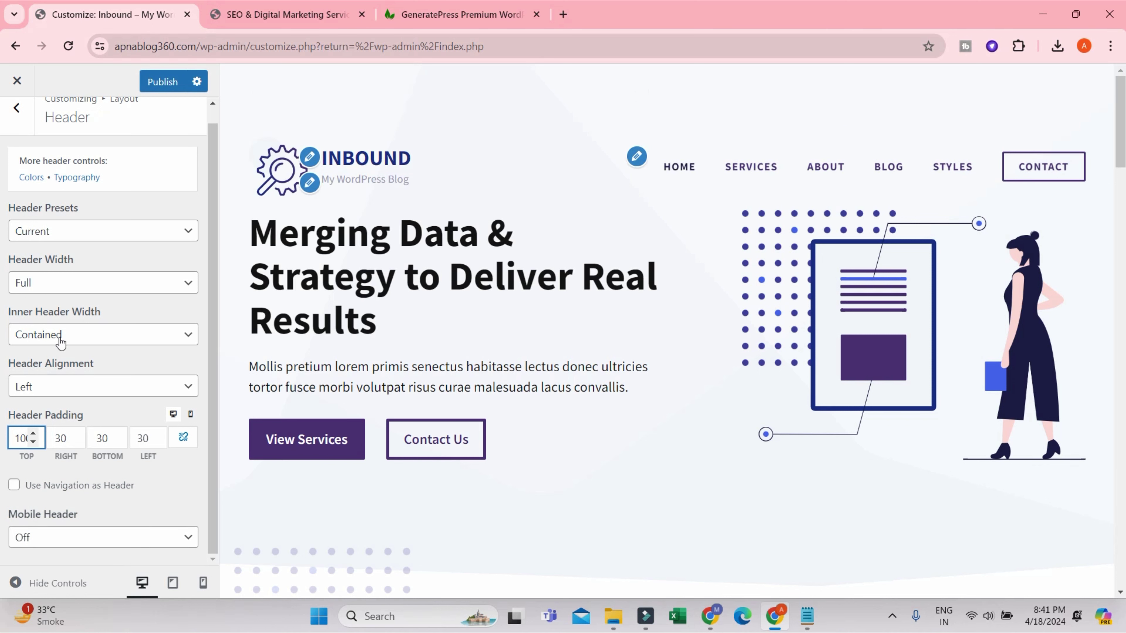
Step: Set the top header padding to 20 and publish the change
drag(23, 438, 10, 438)
text(20)
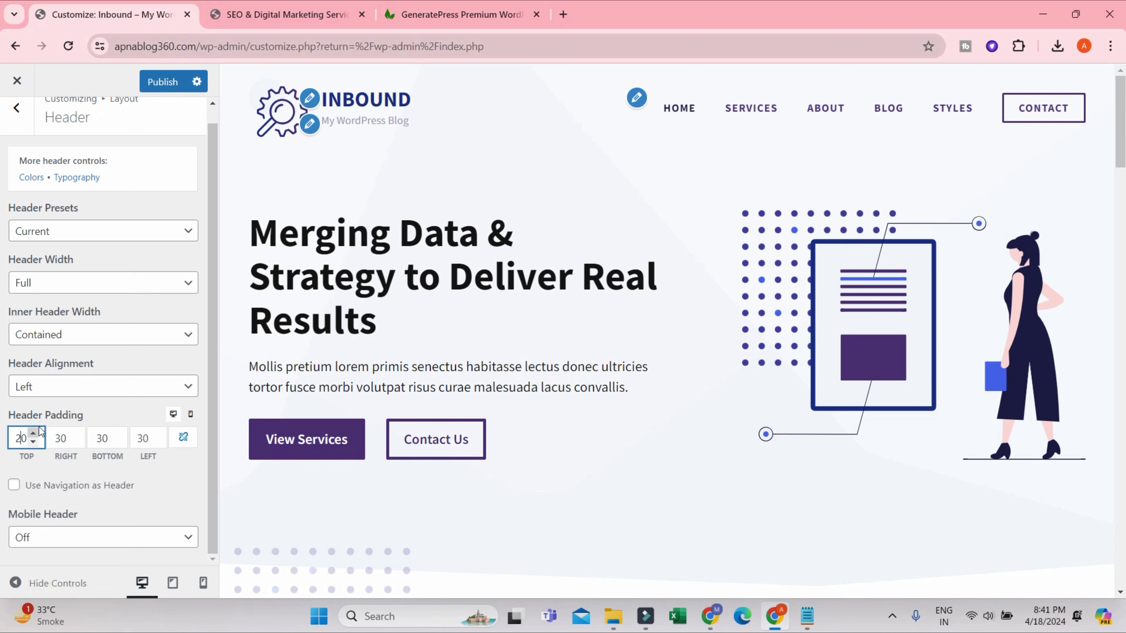
click(155, 82)
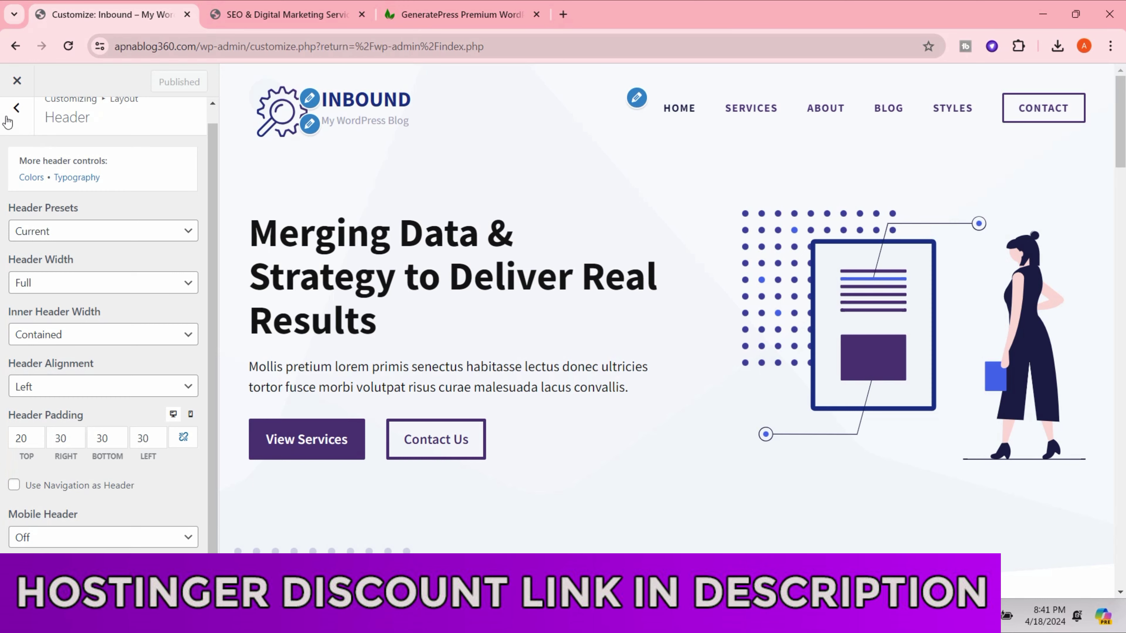
Step: Open the Primary Navigation layout settings and review the mobile menu, dropdown and menu item size options
click(17, 108)
click(88, 247)
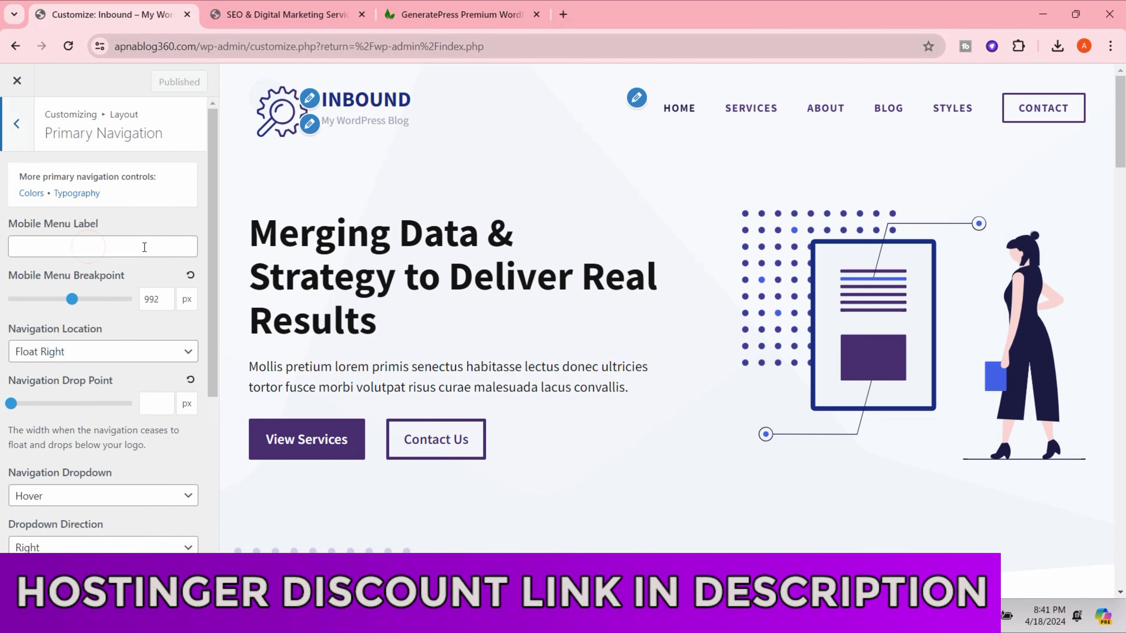
scroll(147, 361, down, 3)
scroll(147, 362, down, 3)
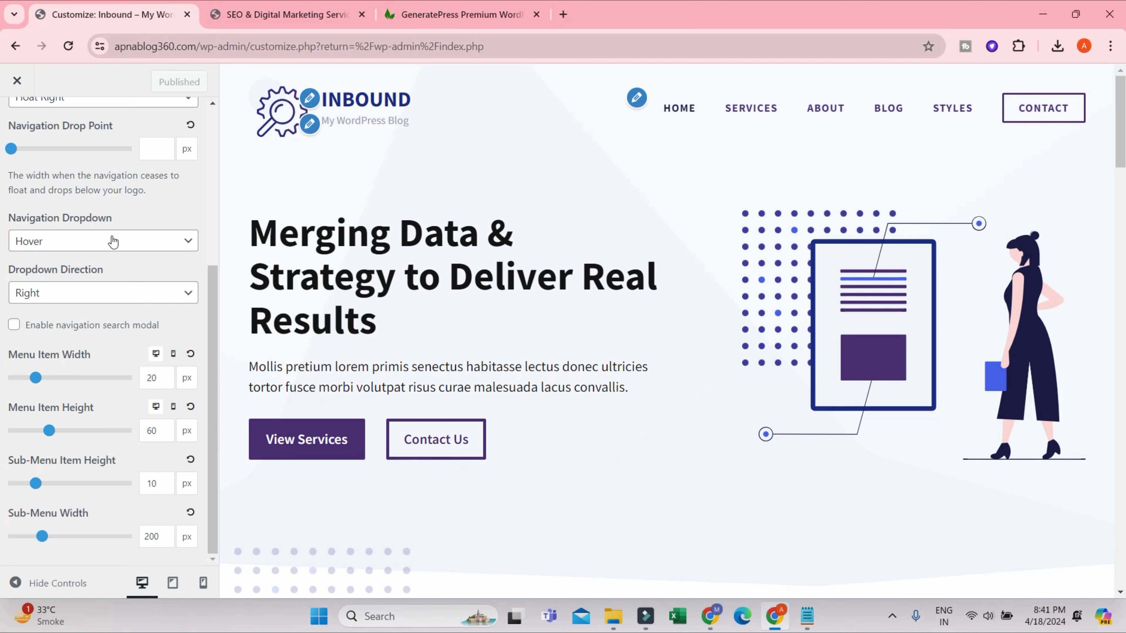
scroll(89, 297, up, 6)
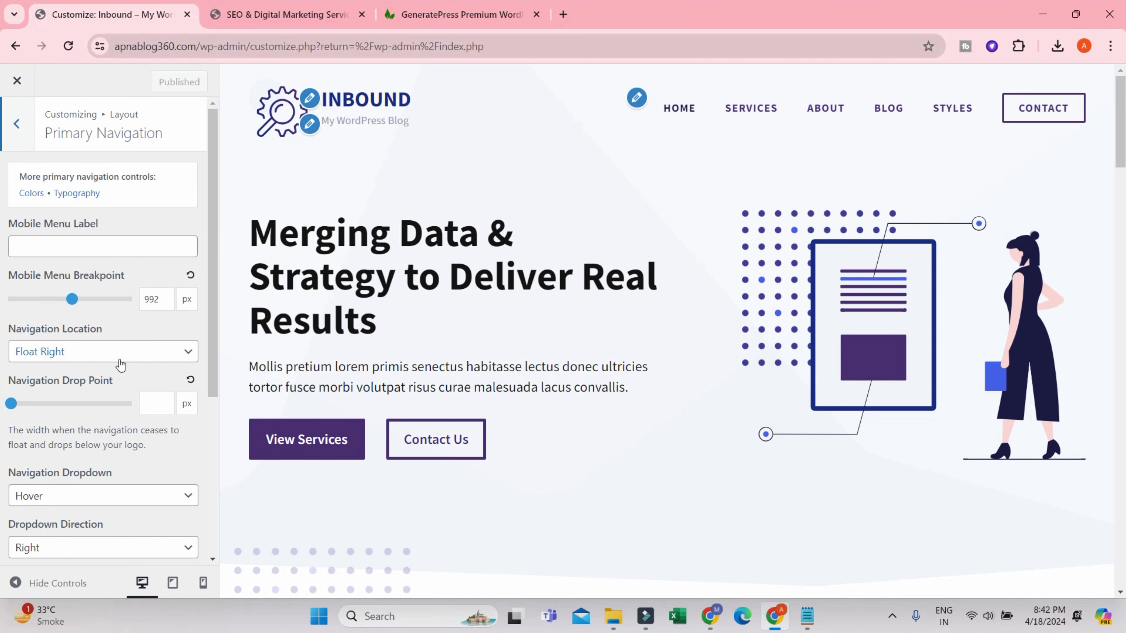
scroll(121, 365, down, 6)
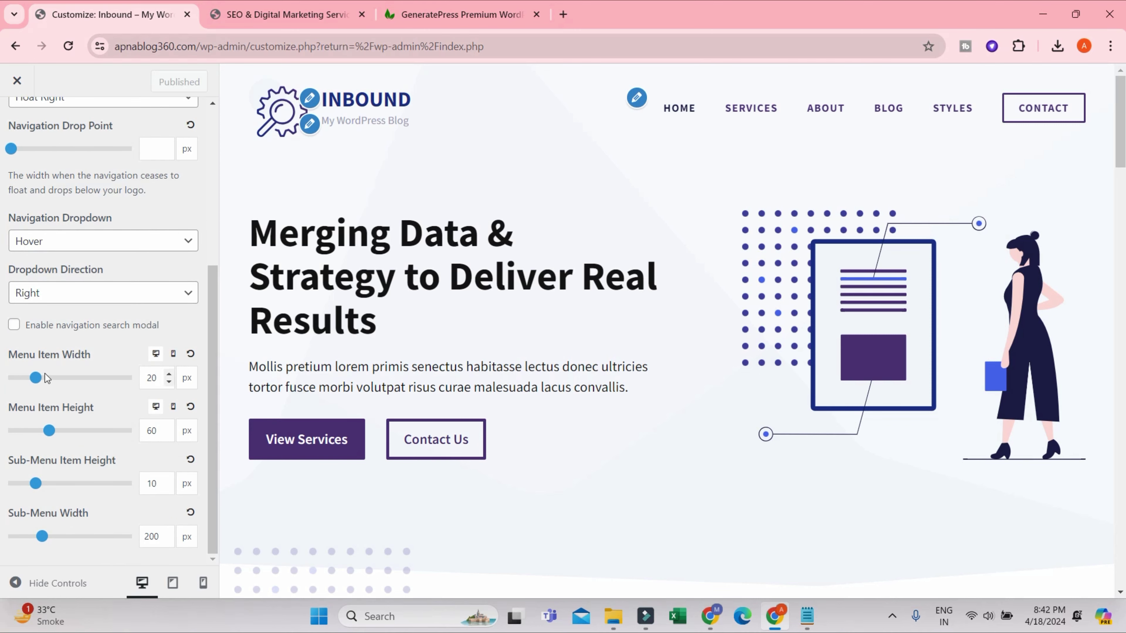
Step: Try a menu item width of 25 px and a height of 34 px, and reset both to their defaults
click(37, 382)
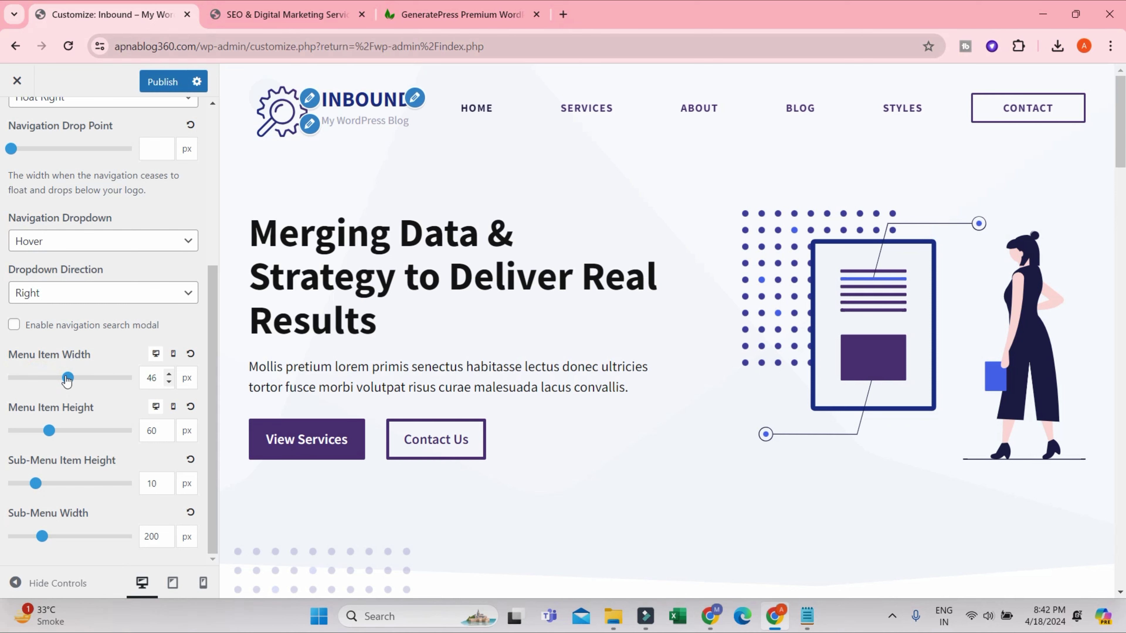
drag(32, 377, 42, 379)
drag(49, 433, 22, 439)
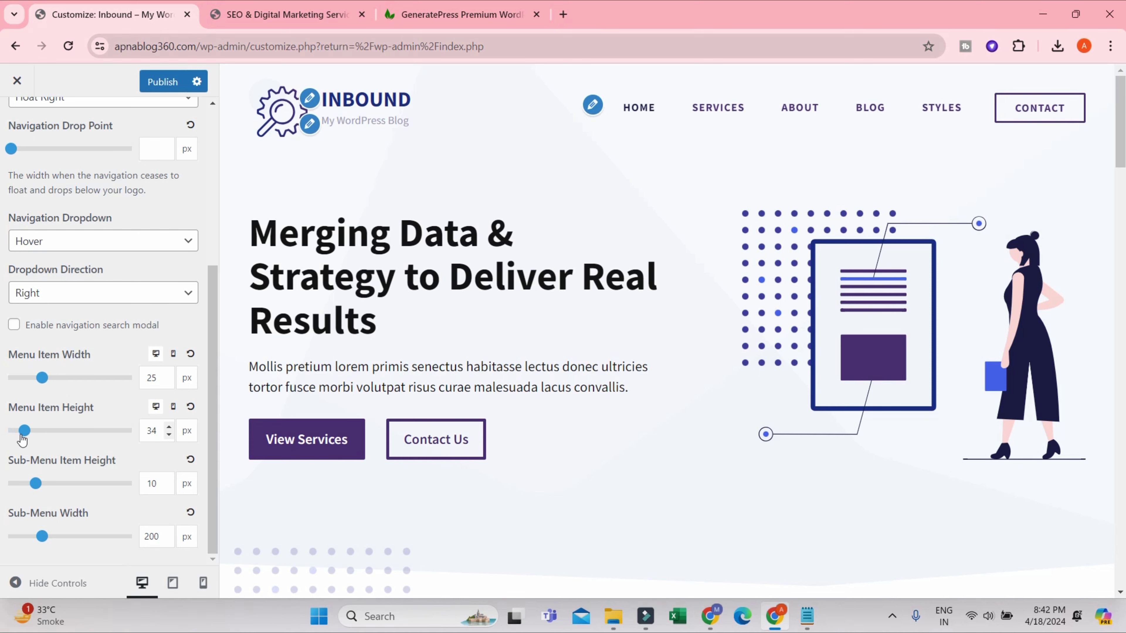
click(191, 407)
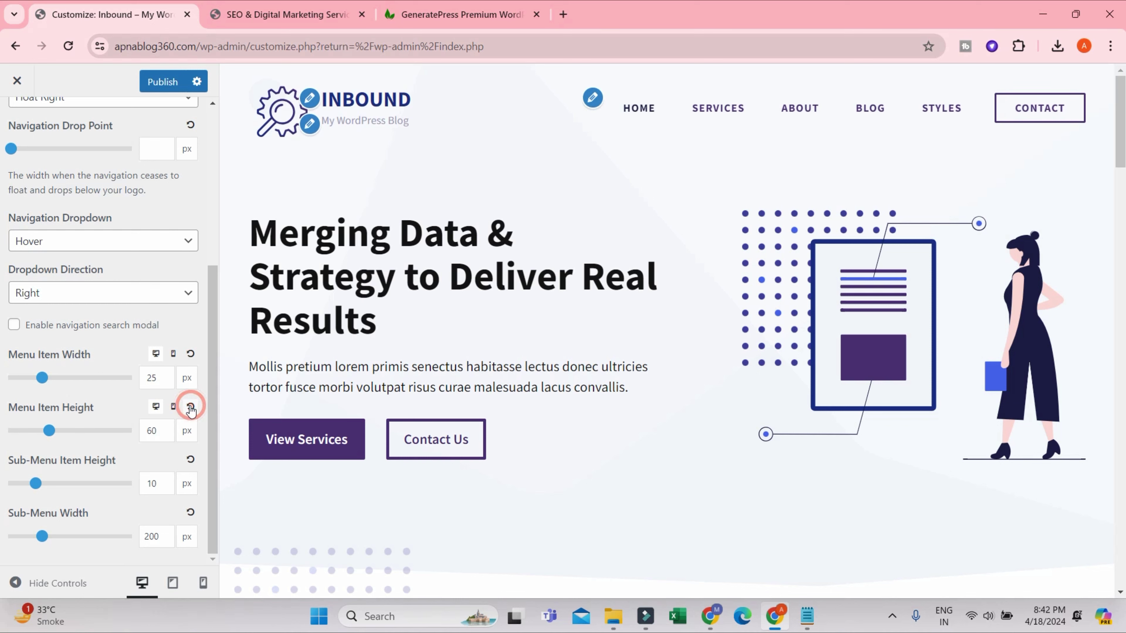
click(190, 354)
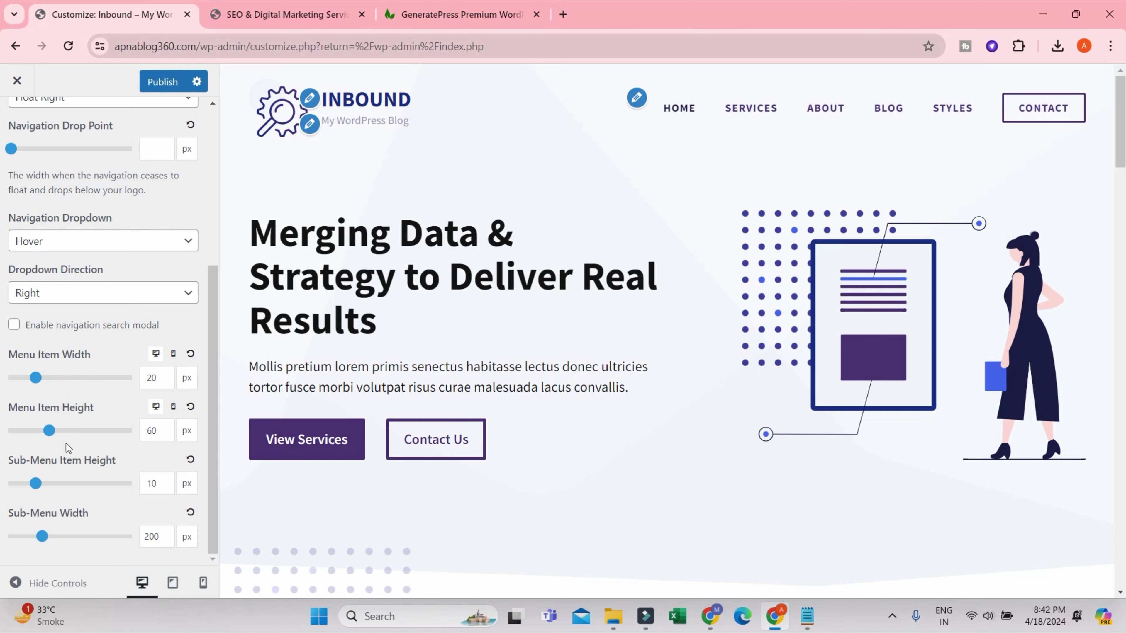
Step: Review the Navigation Dropdown options, keep Hover, and leave the Primary Navigation settings for Sticky Navigation
click(128, 239)
click(93, 245)
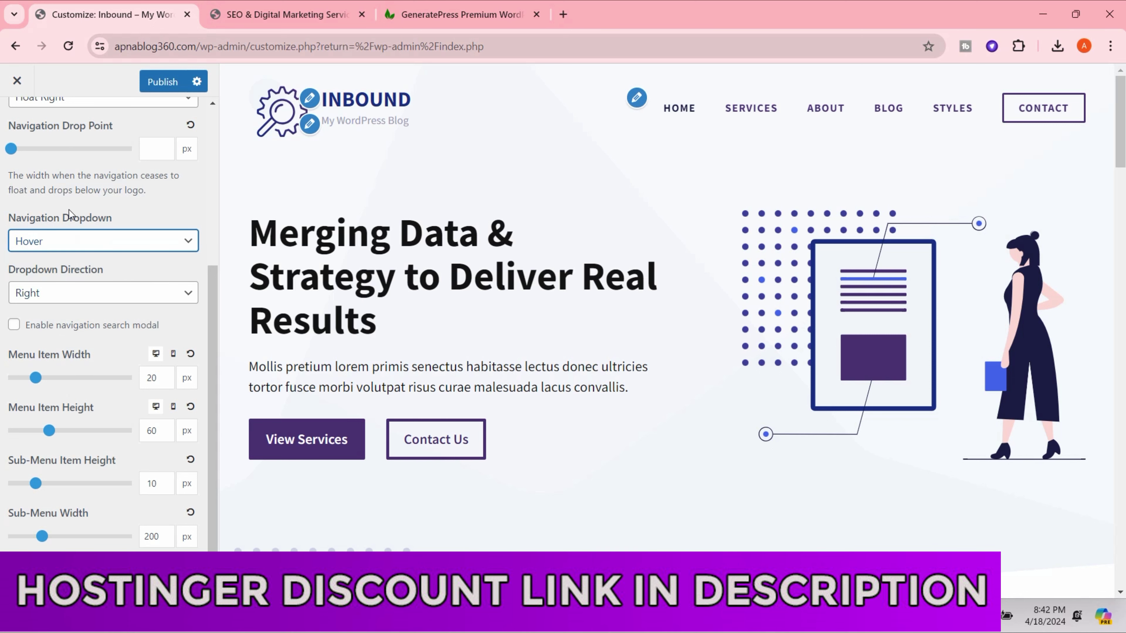
scroll(44, 204, up, 5)
click(15, 126)
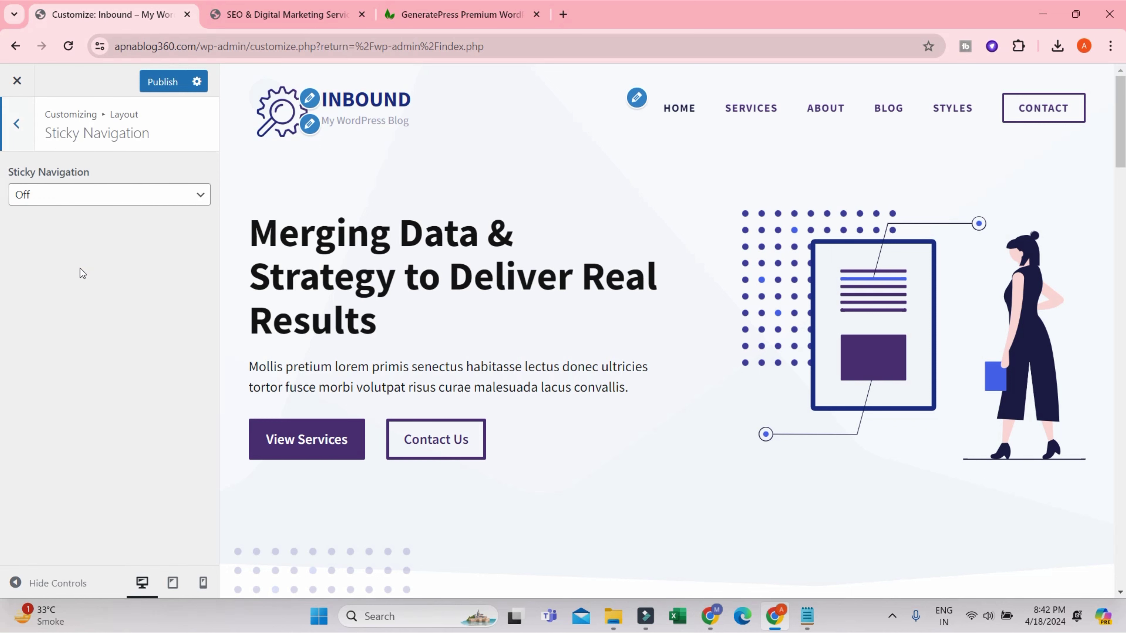
Step: Switch Sticky Navigation to On and check how the menu behaves along the home page preview
click(119, 196)
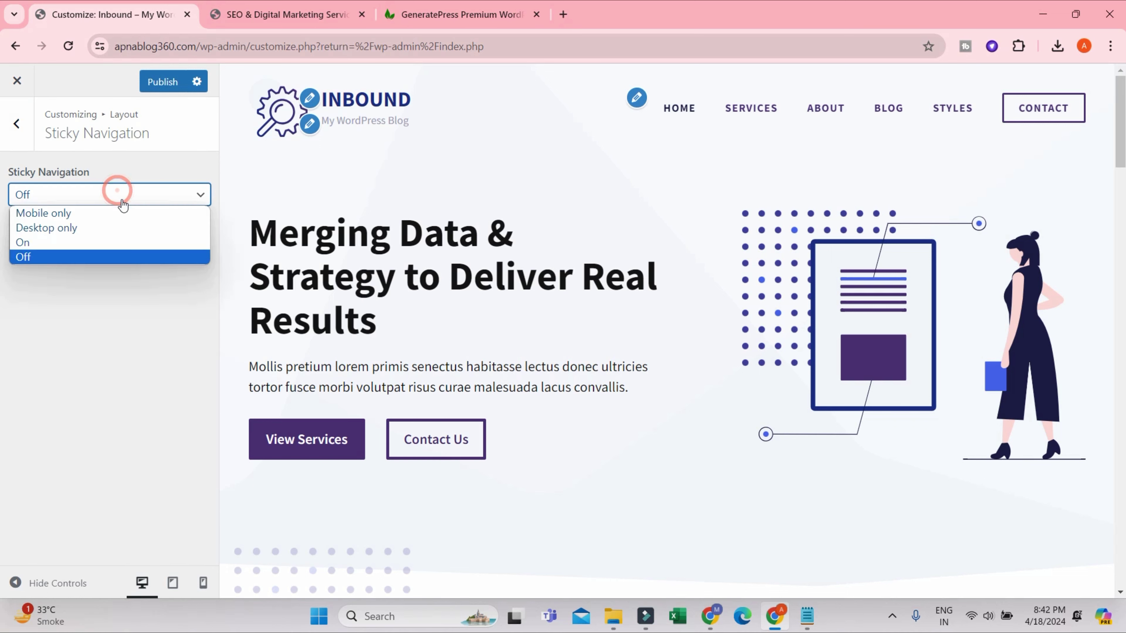
click(74, 230)
click(91, 196)
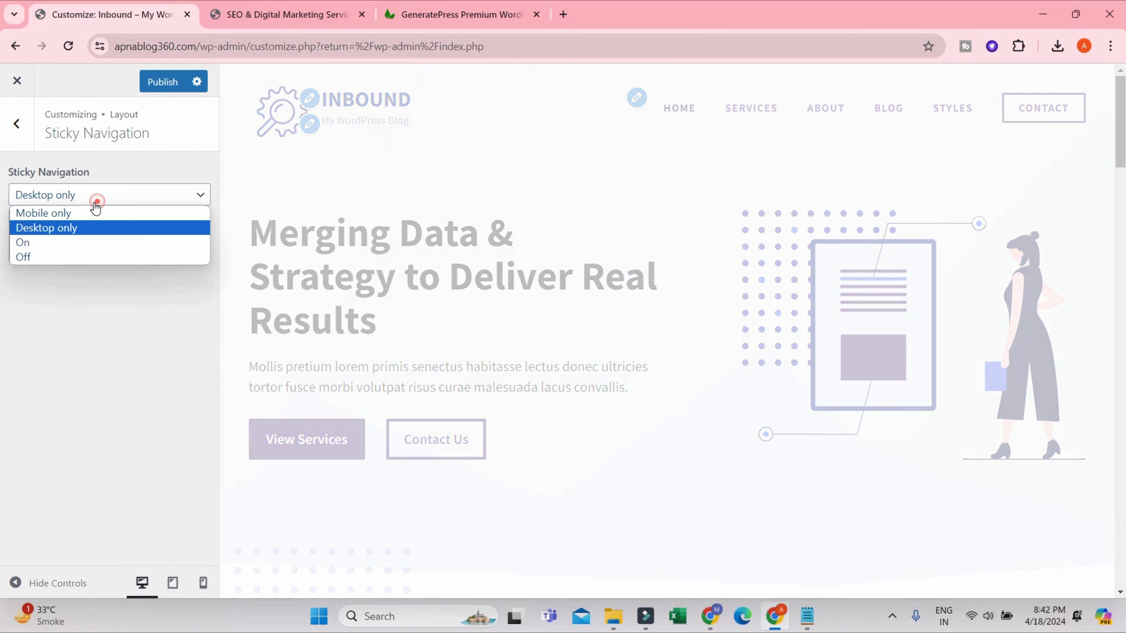
click(53, 243)
scroll(638, 202, down, 5)
scroll(638, 201, down, 3)
scroll(638, 201, up, 8)
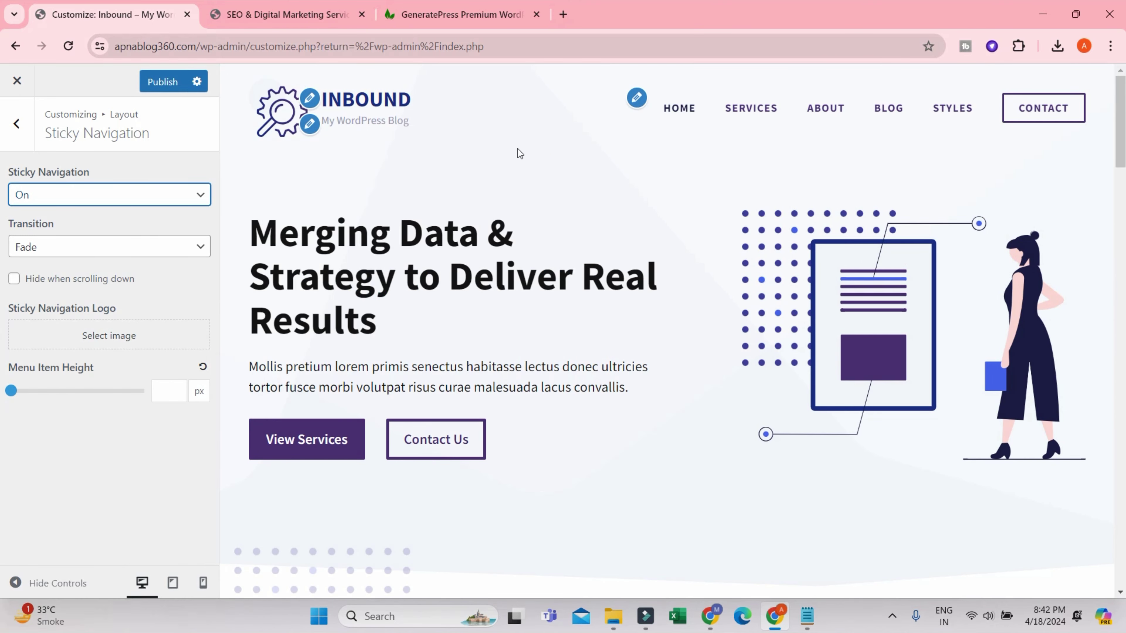
scroll(745, 154, down, 4)
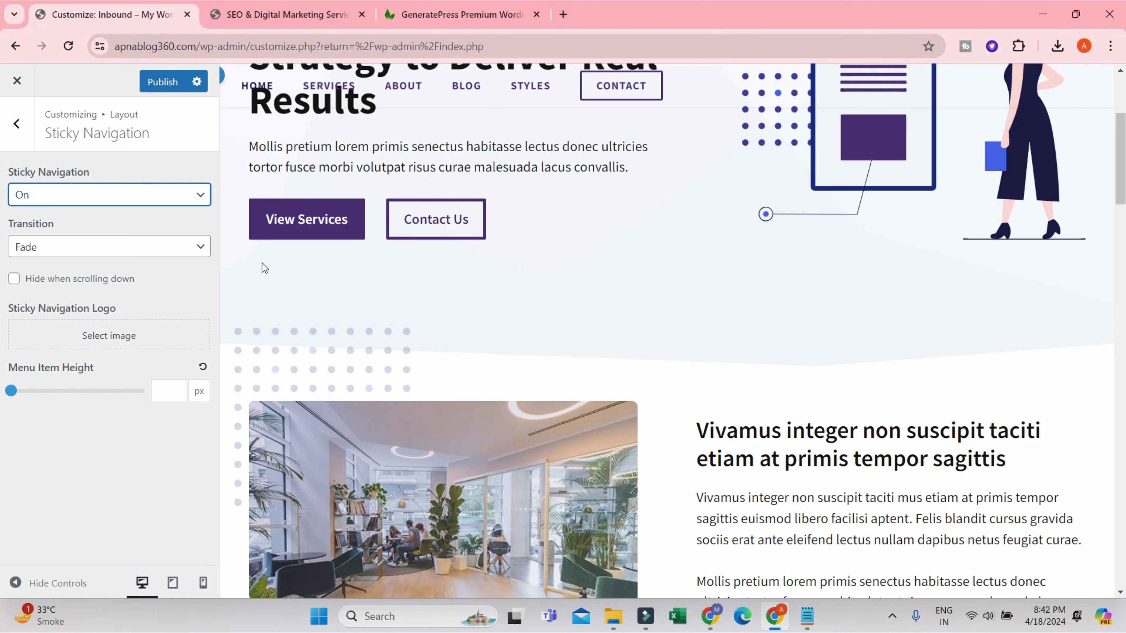
scroll(528, 225, up, 5)
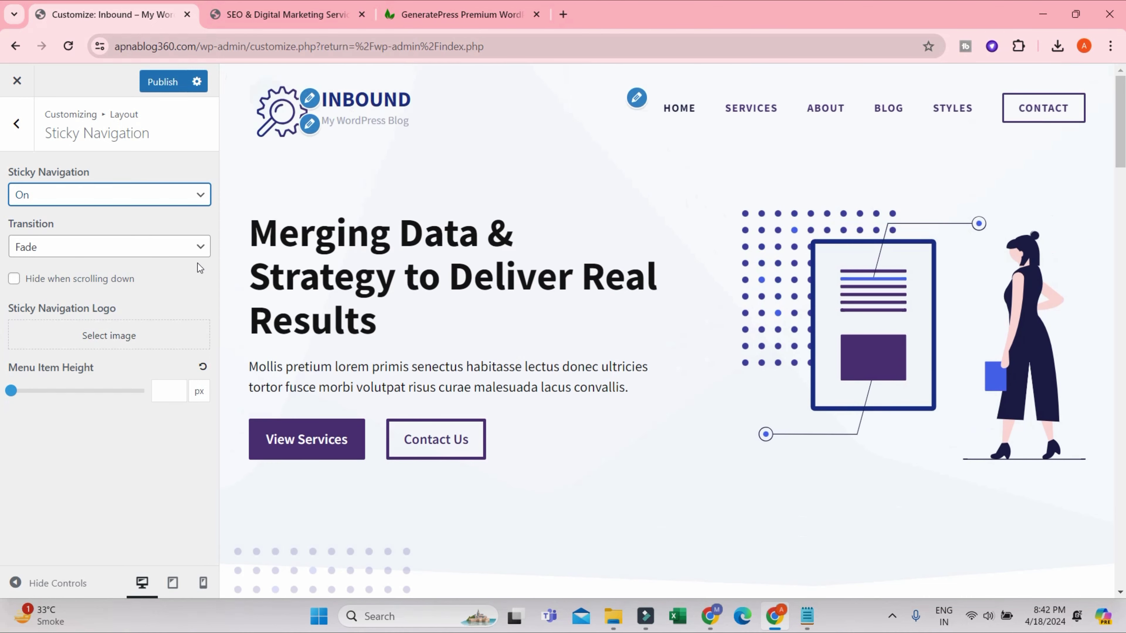
Step: Use website-audits.svg from the media library as the sticky navigation logo and publish the changes
click(90, 337)
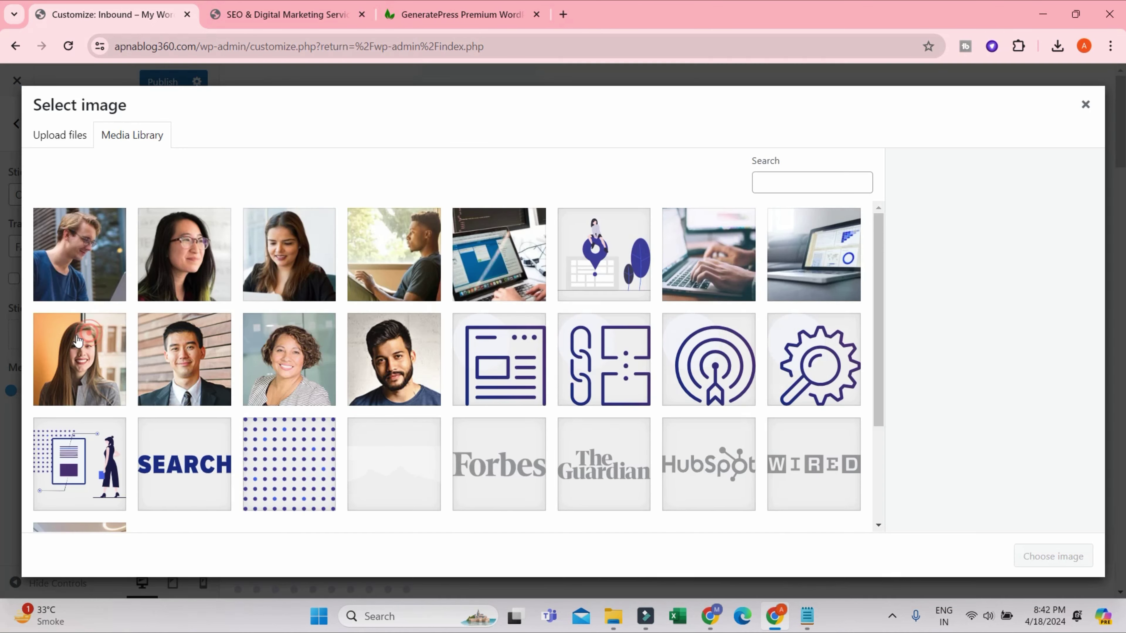
click(828, 360)
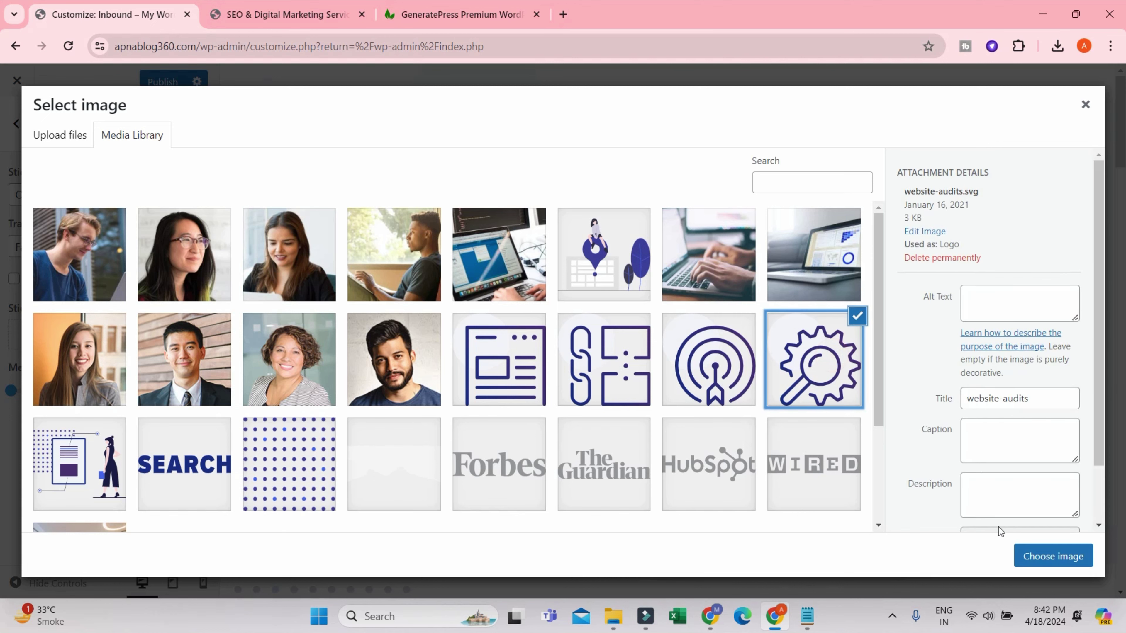
click(1037, 552)
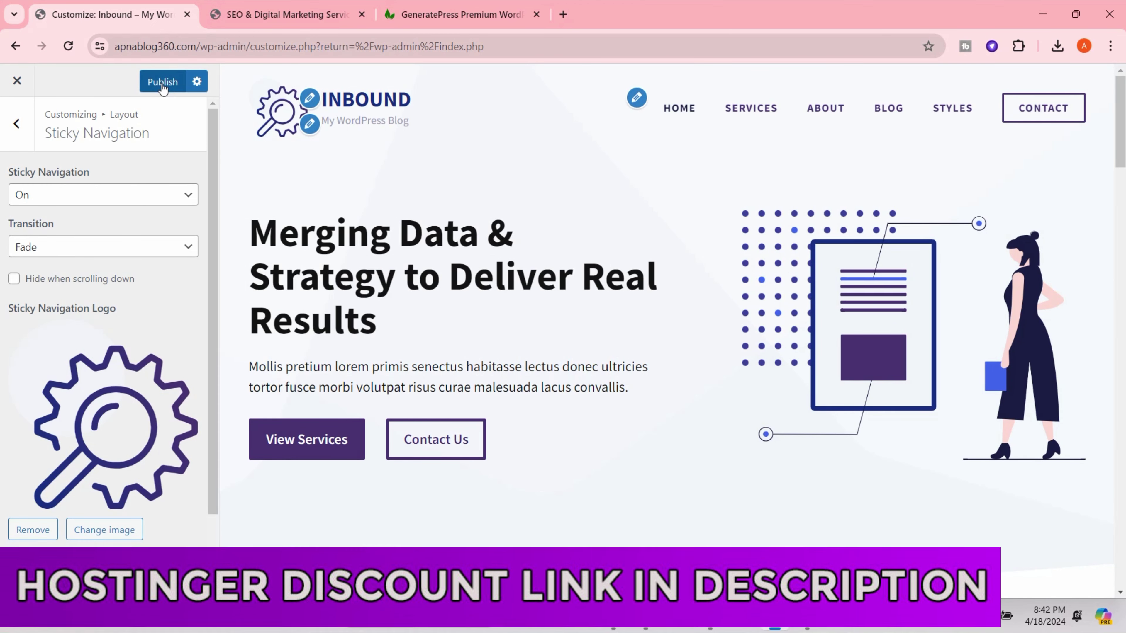
click(172, 85)
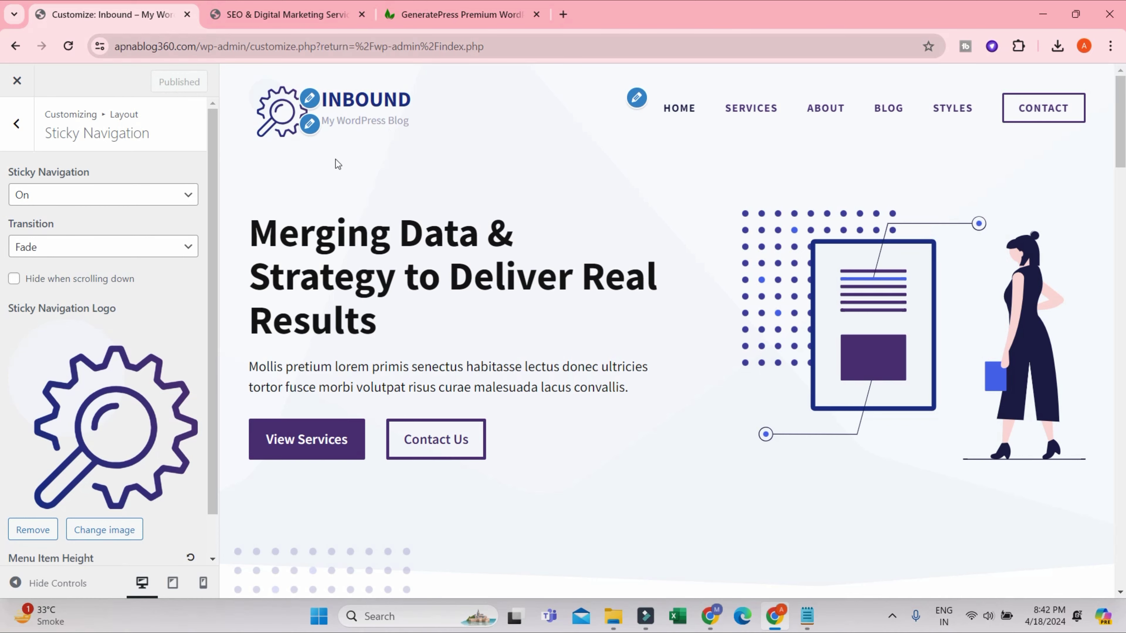
Step: Try None as the sticky navigation transition and check its effect in the preview
click(130, 240)
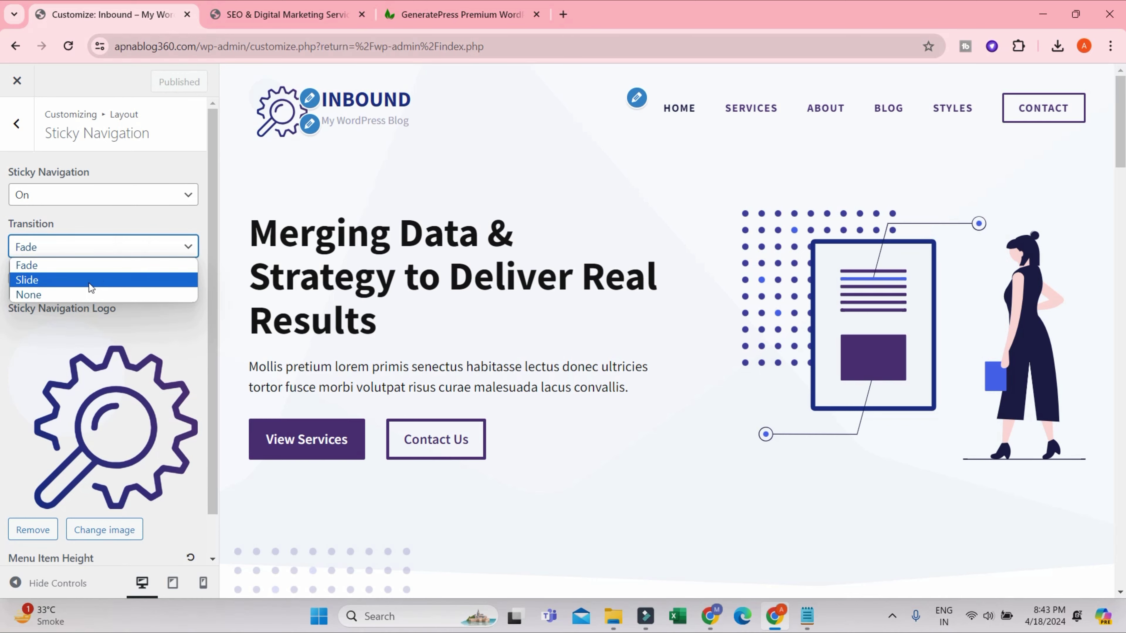
click(80, 292)
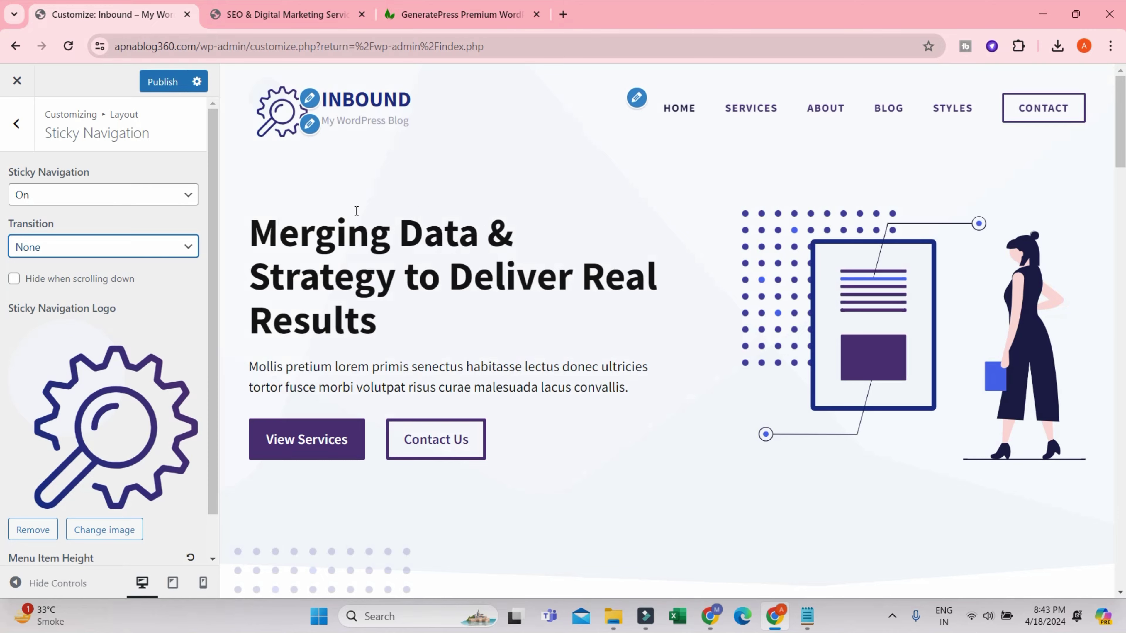
scroll(356, 210, down, 5)
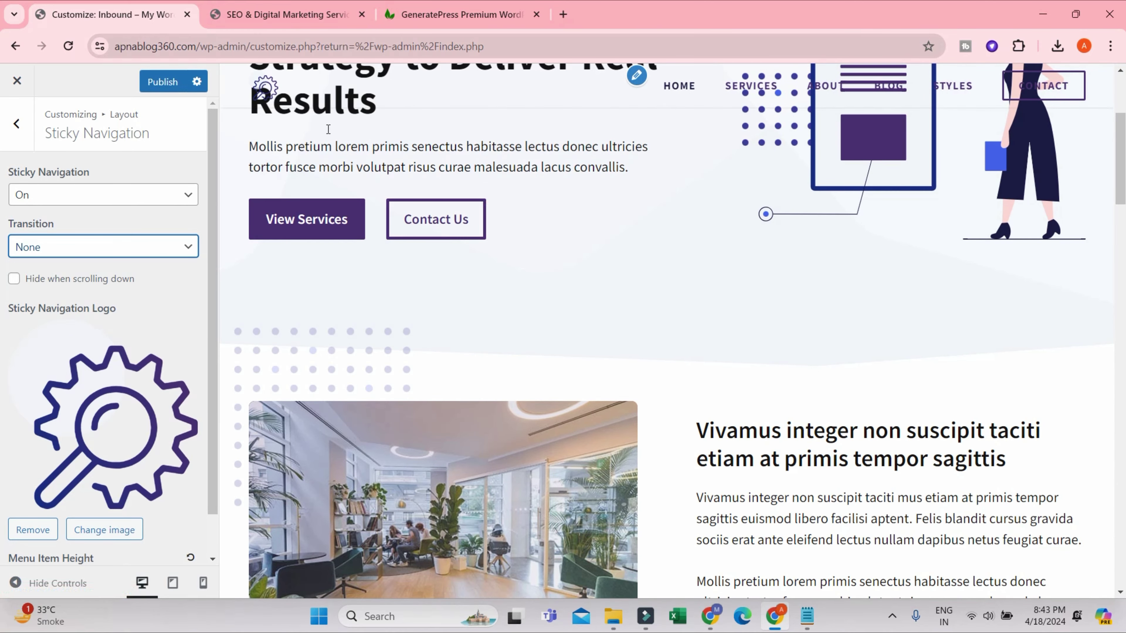
scroll(328, 129, up, 5)
scroll(297, 144, down, 5)
Step: Set the sticky navigation transition to Slide and check the effect along the whole home page preview
click(78, 246)
click(65, 278)
scroll(702, 256, down, 5)
scroll(702, 256, up, 5)
scroll(702, 257, down, 10)
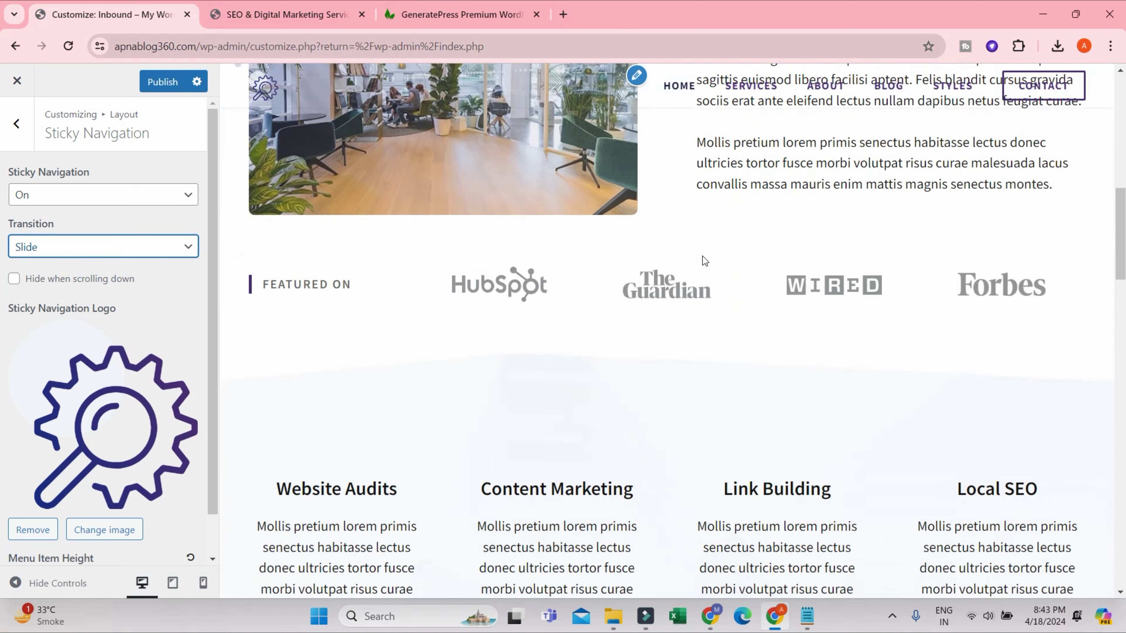
scroll(702, 256, up, 15)
scroll(702, 249, down, 3)
scroll(702, 248, down, 8)
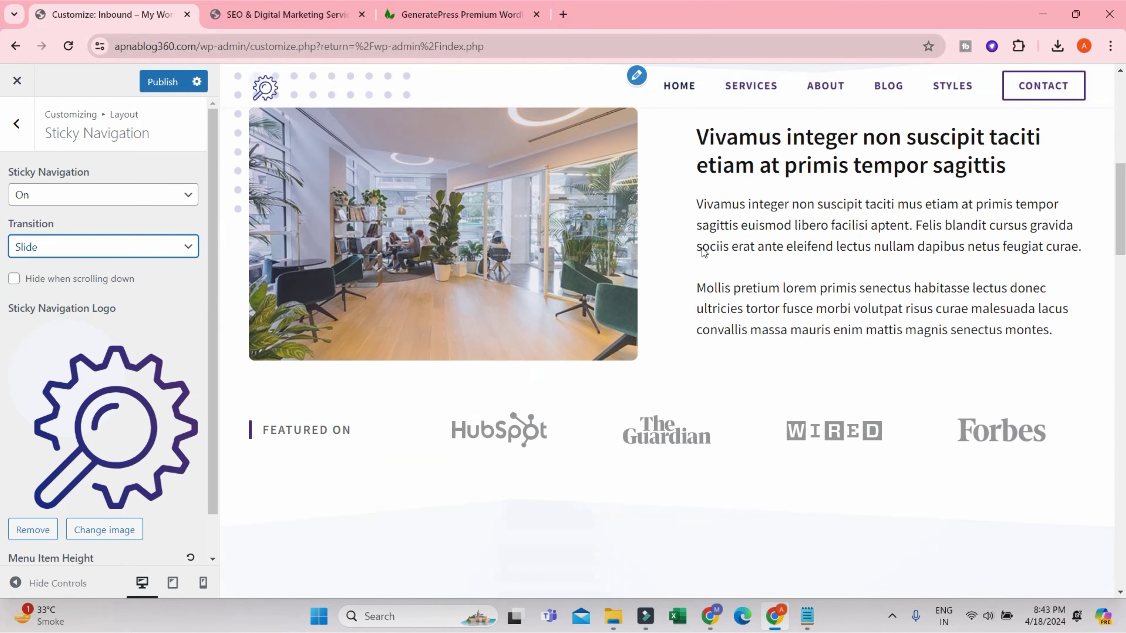
scroll(835, 127, down, 20)
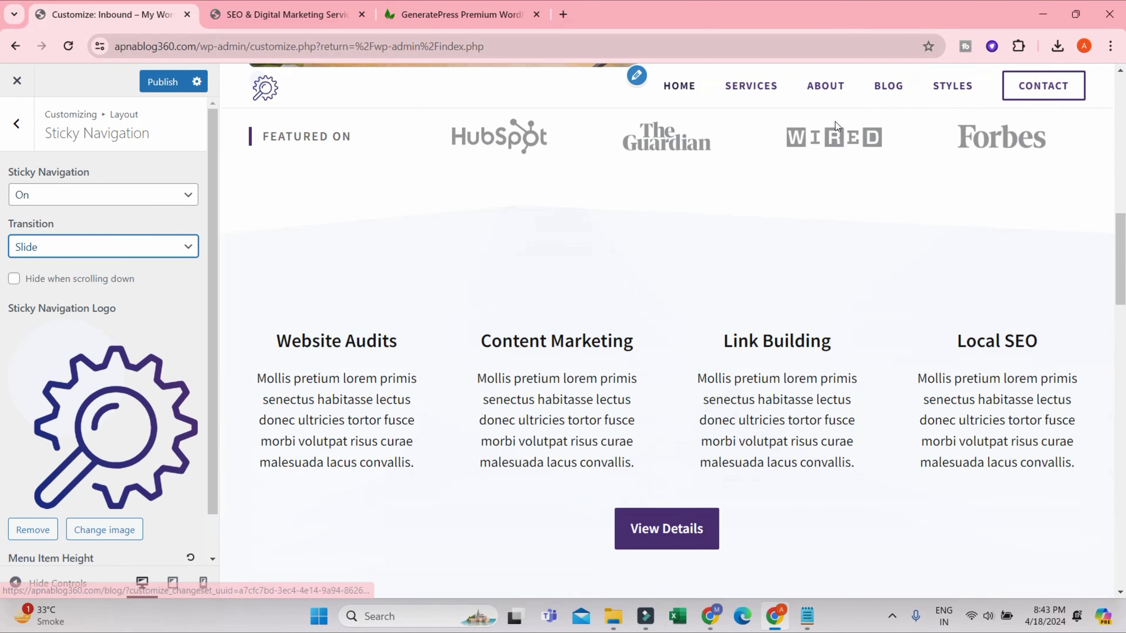
scroll(834, 126, down, 15)
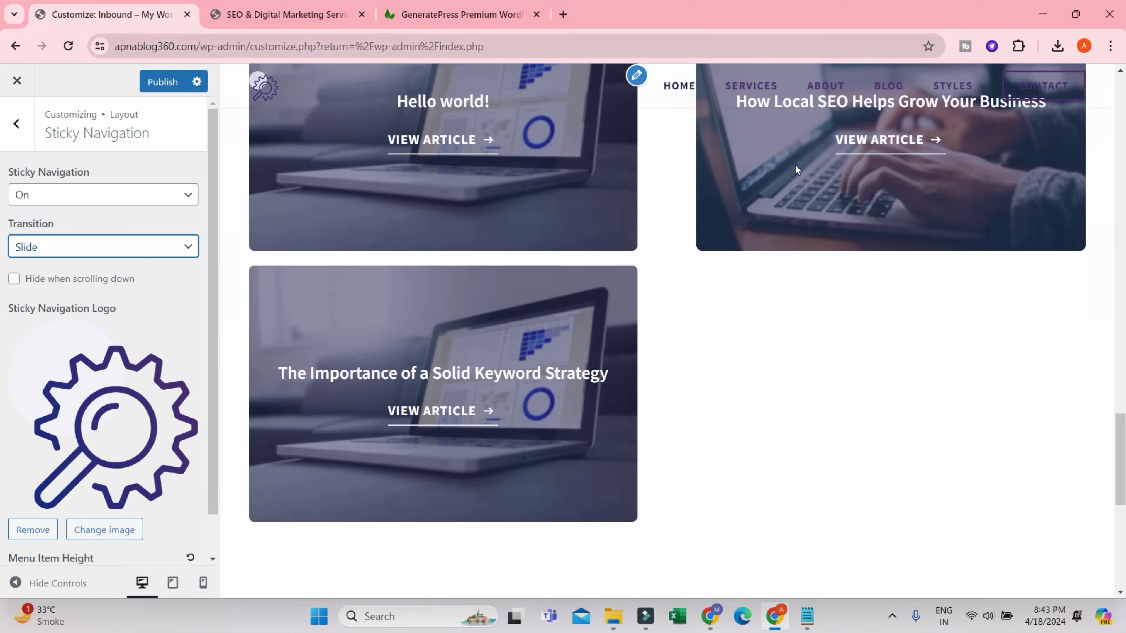
scroll(846, 231, up, 20)
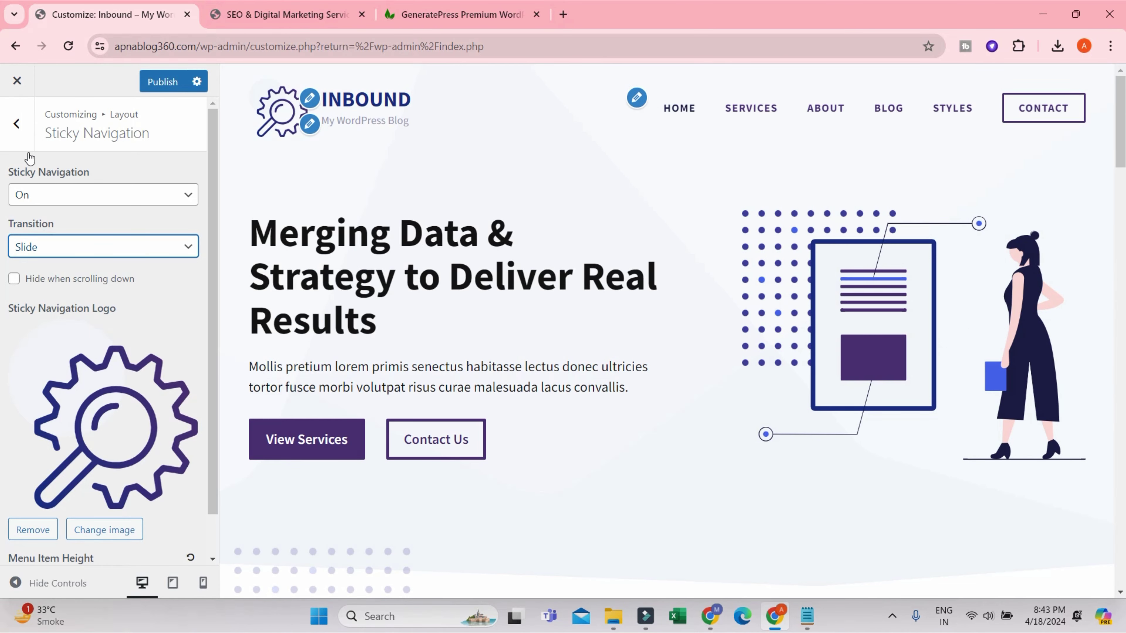
Step: Keep Sticky Navigation set to On and publish the transition change
click(26, 197)
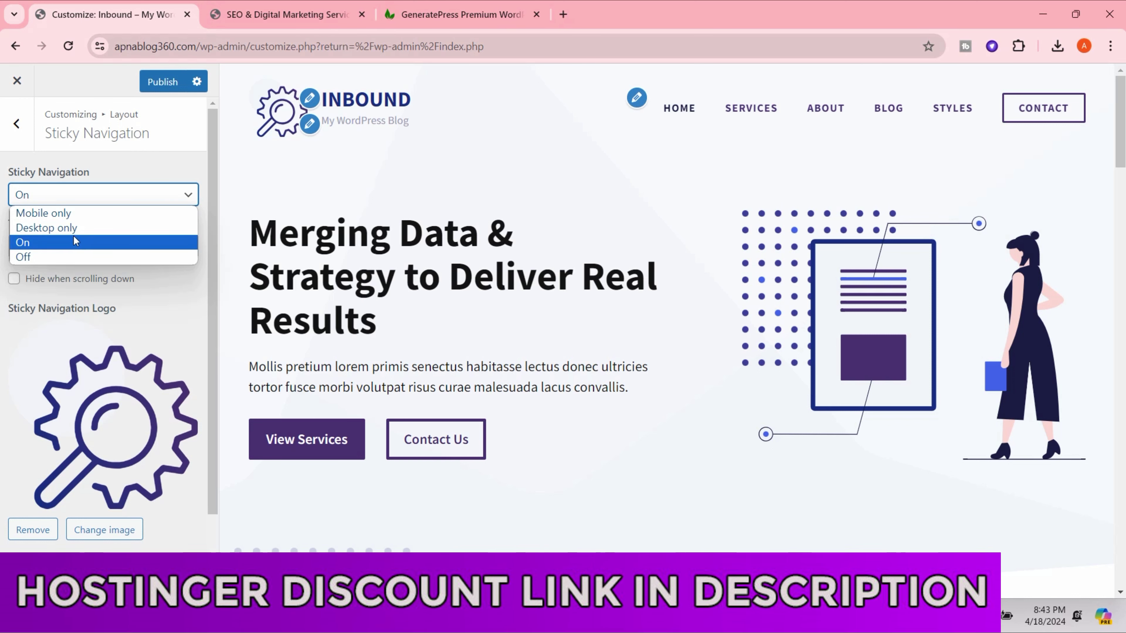
click(68, 244)
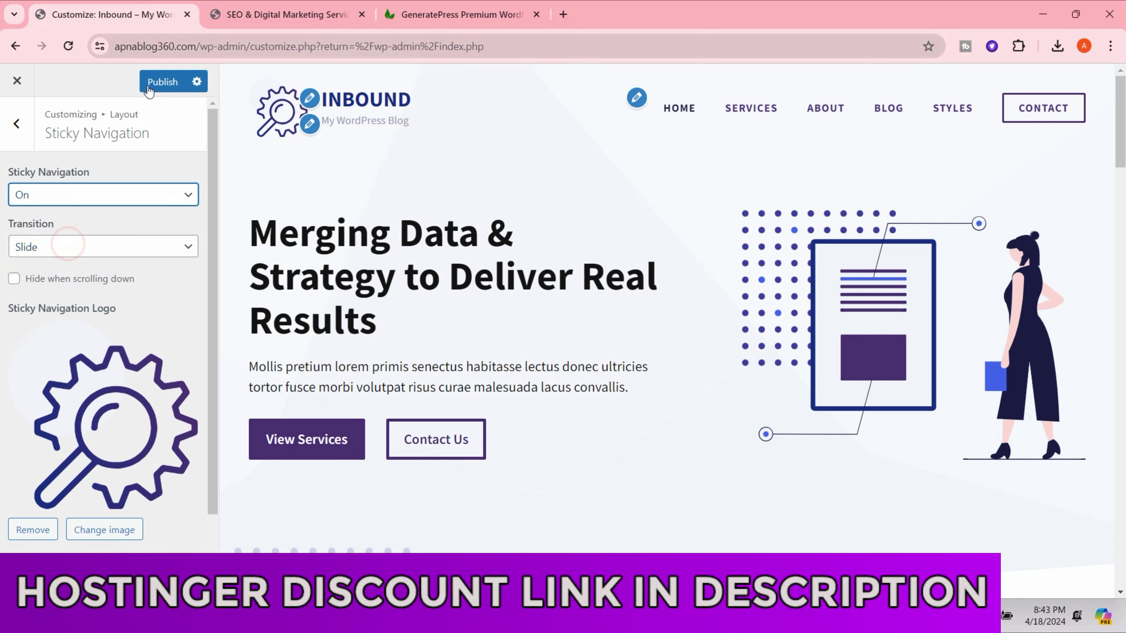
click(166, 79)
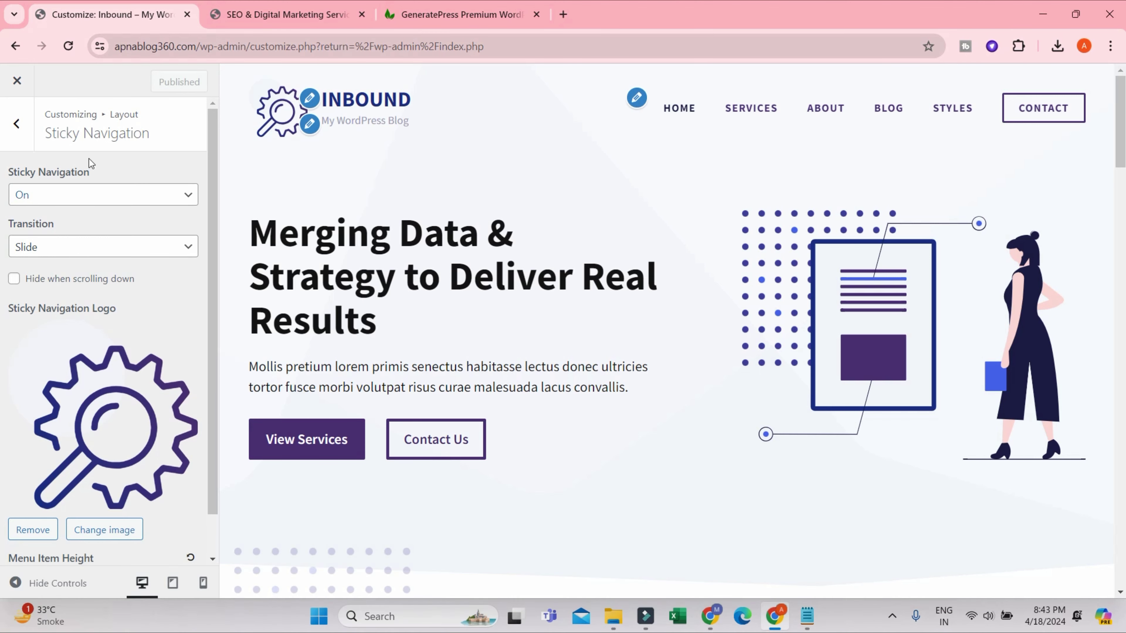
Step: Look over the Footer layout settings and return to the main list of customization sections
click(16, 125)
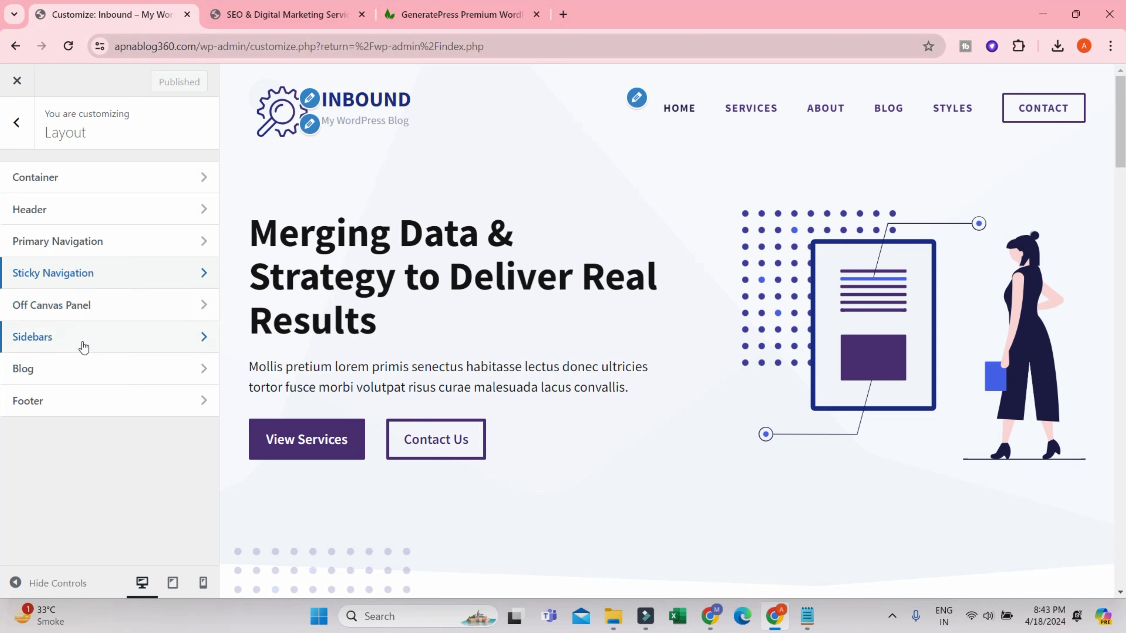
click(102, 409)
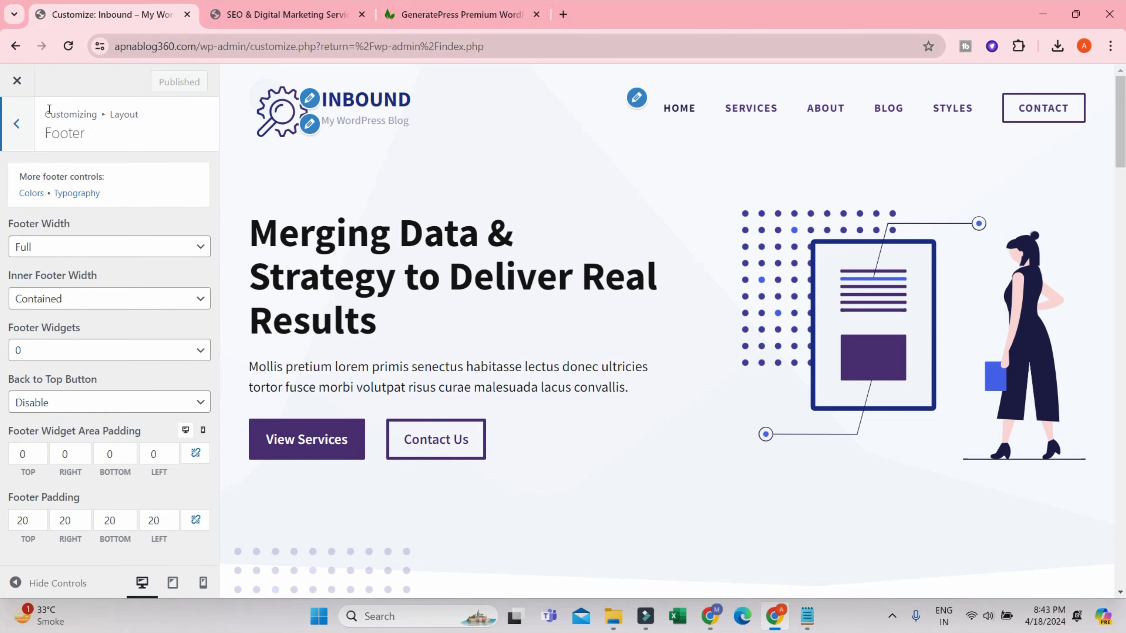
click(16, 127)
click(15, 121)
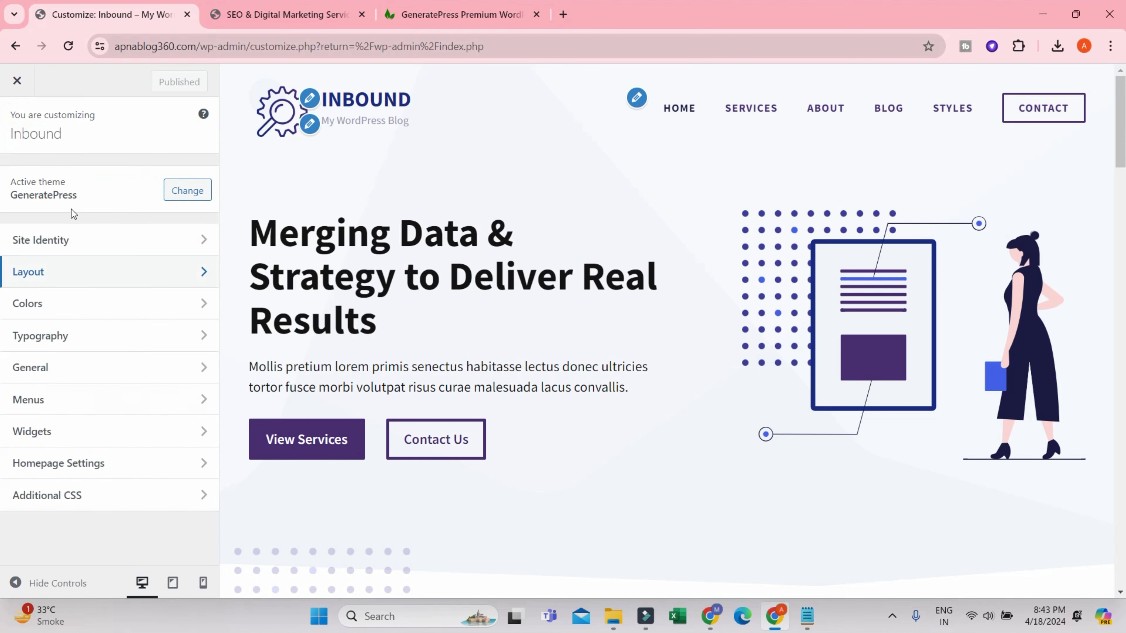
Step: Change the global accent color to pink #ff14b0 after trying green, yellow and violet shades
click(66, 306)
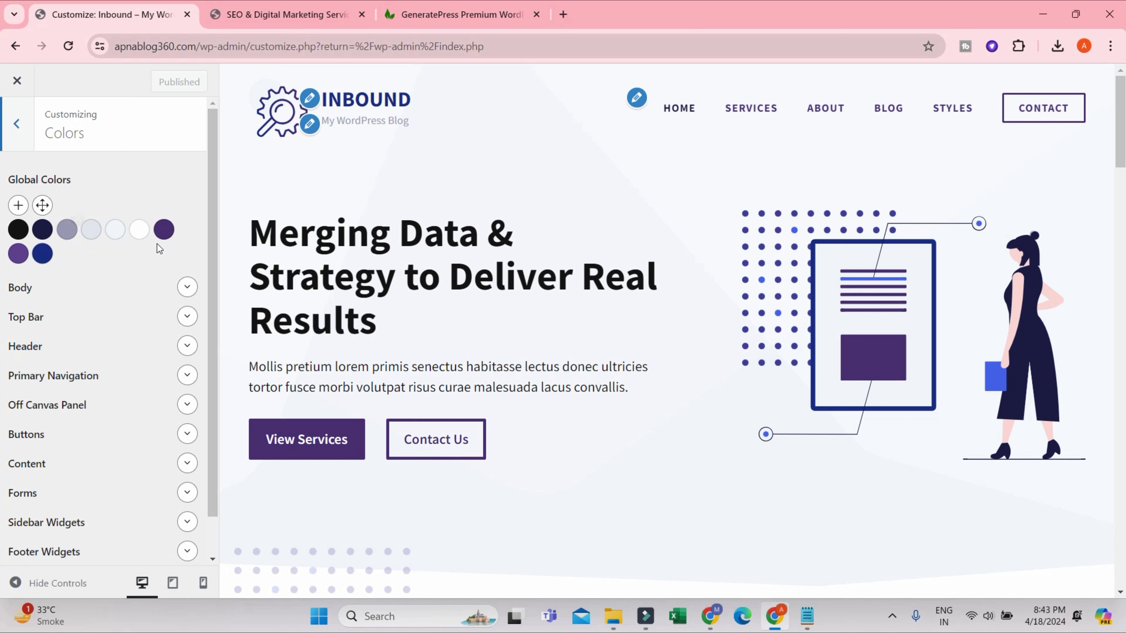
click(161, 235)
drag(132, 372, 46, 371)
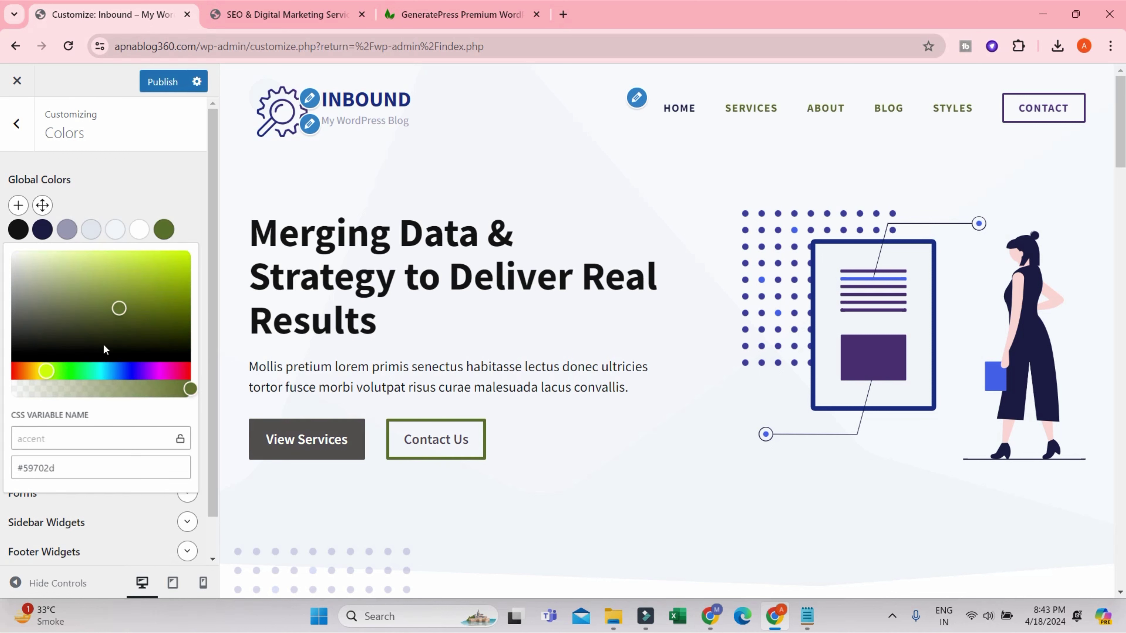
mouse_move(104, 349)
mouse_down()
mouse_move(165, 252)
mouse_move(144, 284)
mouse_move(119, 244)
mouse_up()
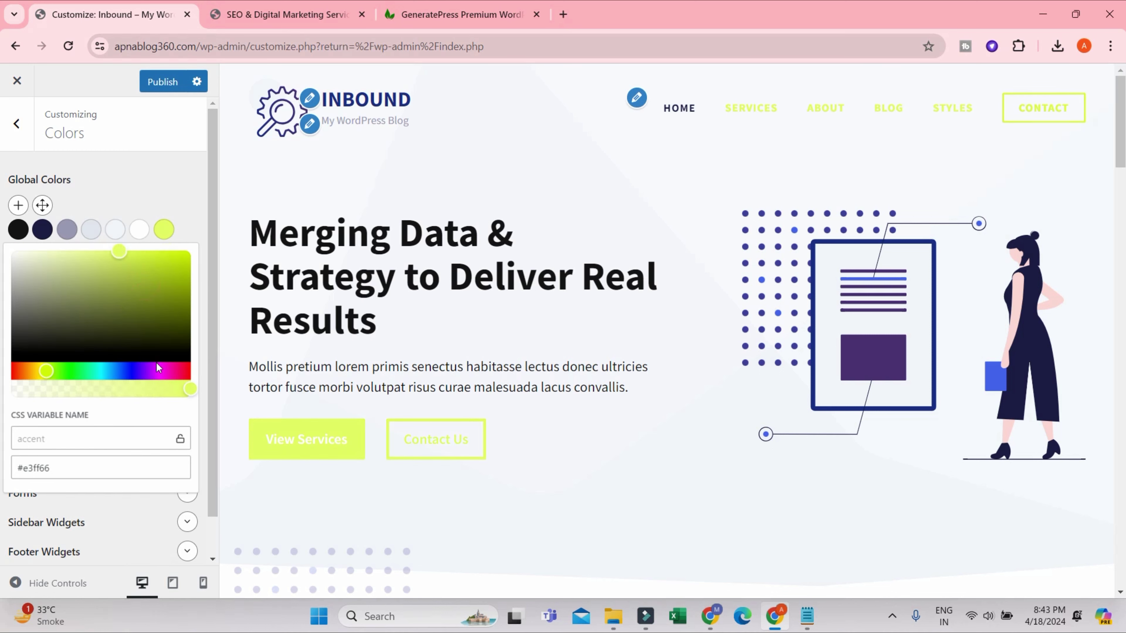
mouse_move(158, 367)
mouse_down()
mouse_move(139, 371)
mouse_move(177, 251)
mouse_up()
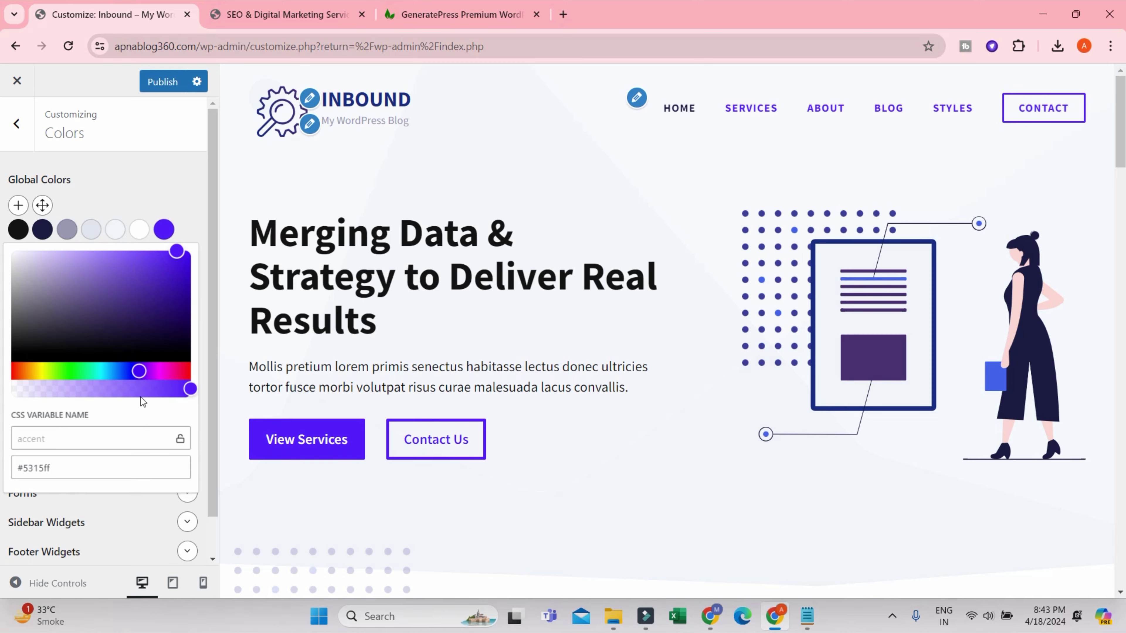
drag(139, 371, 171, 371)
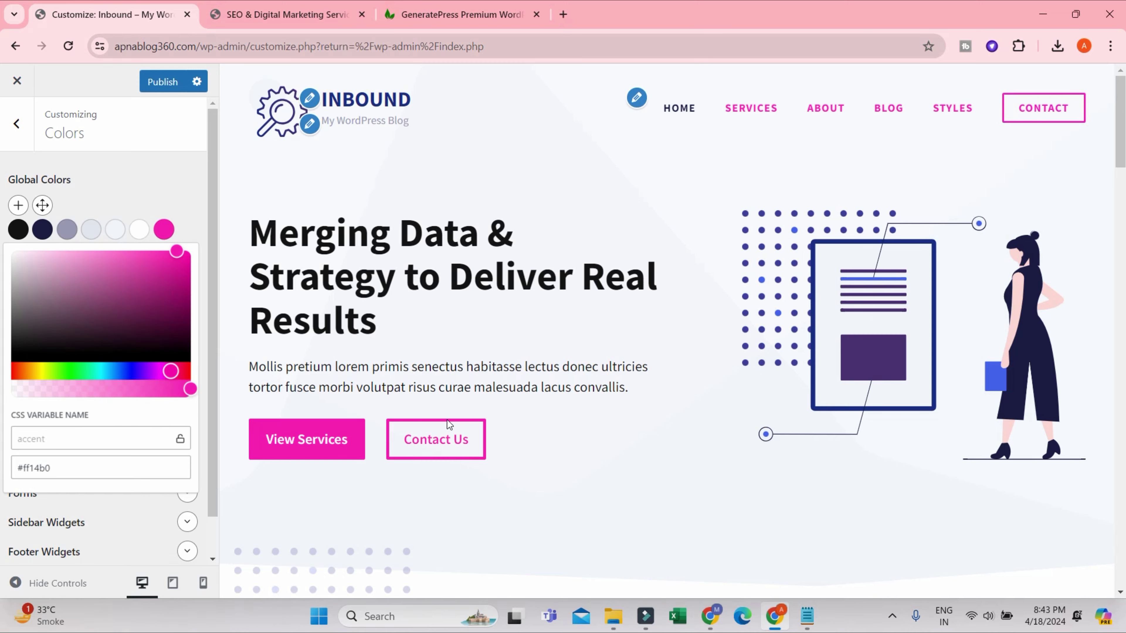
Step: Check the accent color along the home page and on the Services page, and leave the color settings
scroll(511, 437, down, 20)
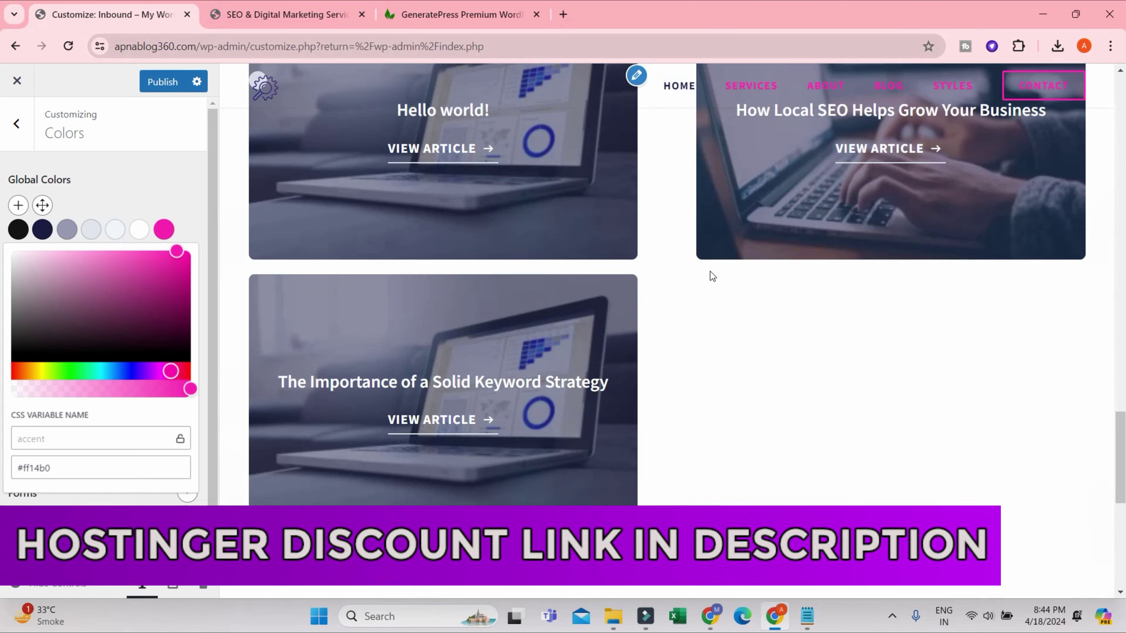
scroll(694, 301, up, 20)
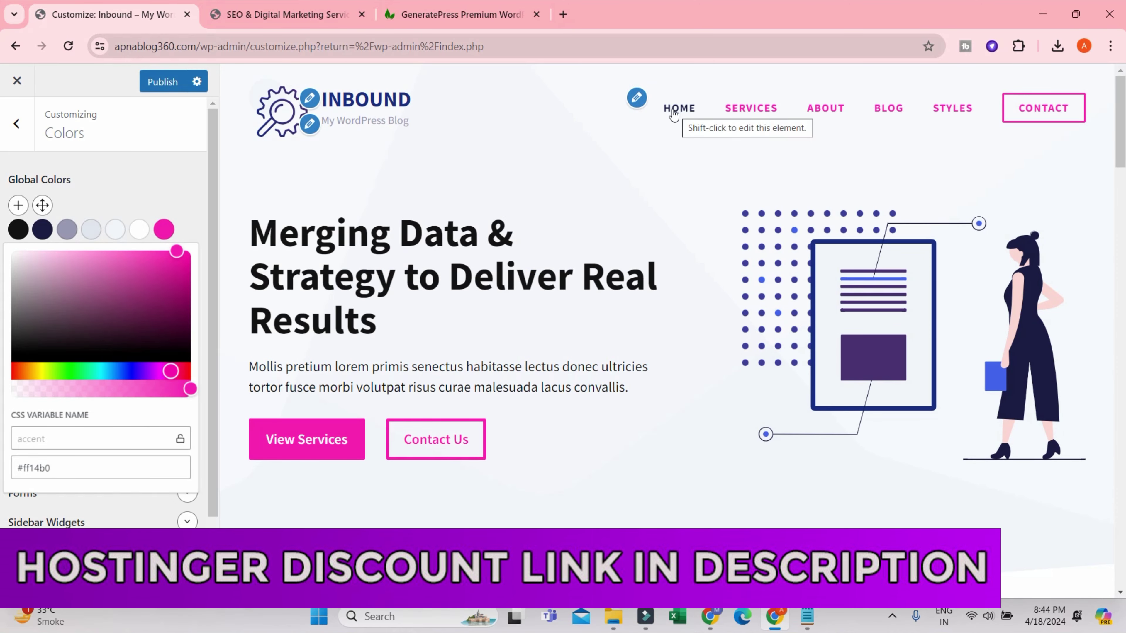
click(751, 109)
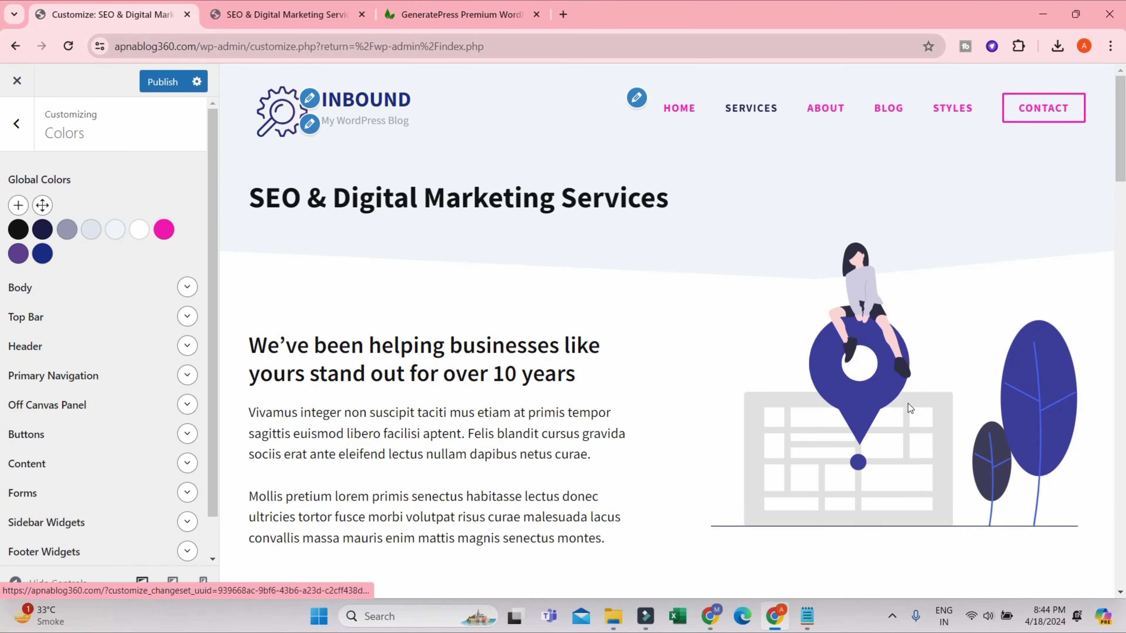
click(667, 108)
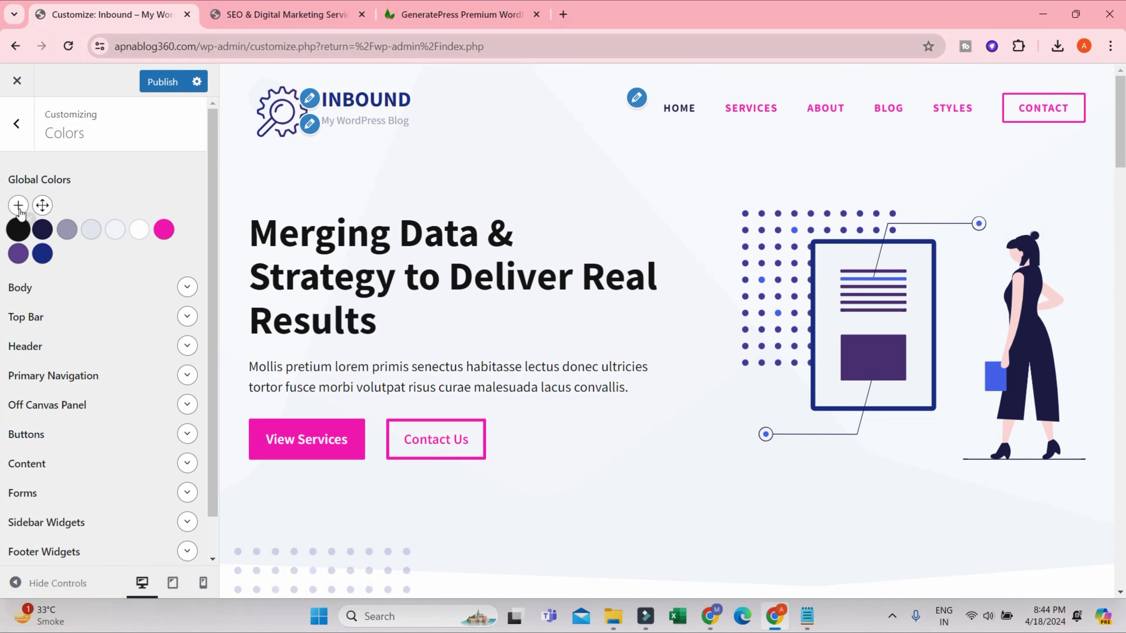
click(17, 124)
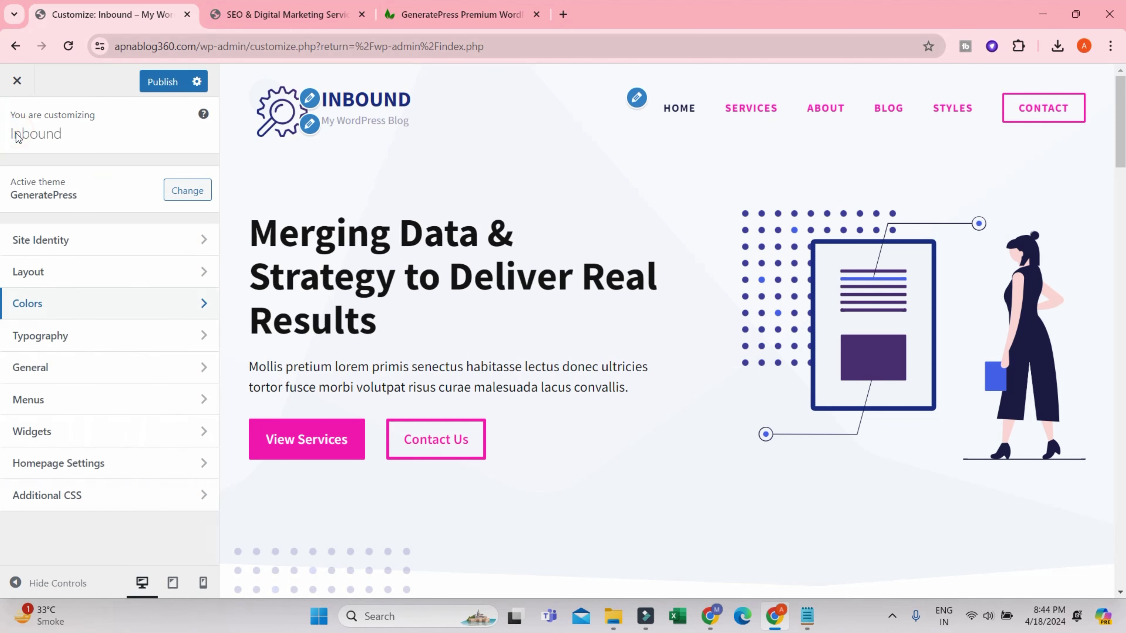
Step: Look over the Typography settings, from the font manager to the off-canvas menu items, and return to the main customization sections
click(78, 341)
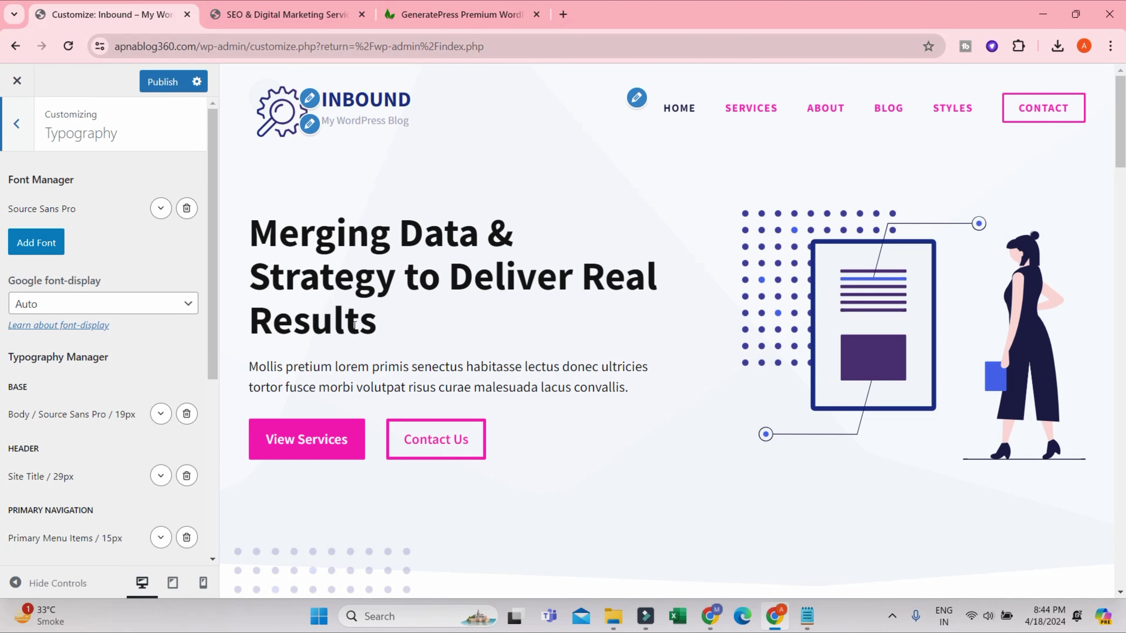
click(122, 313)
click(161, 260)
scroll(139, 380, down, 5)
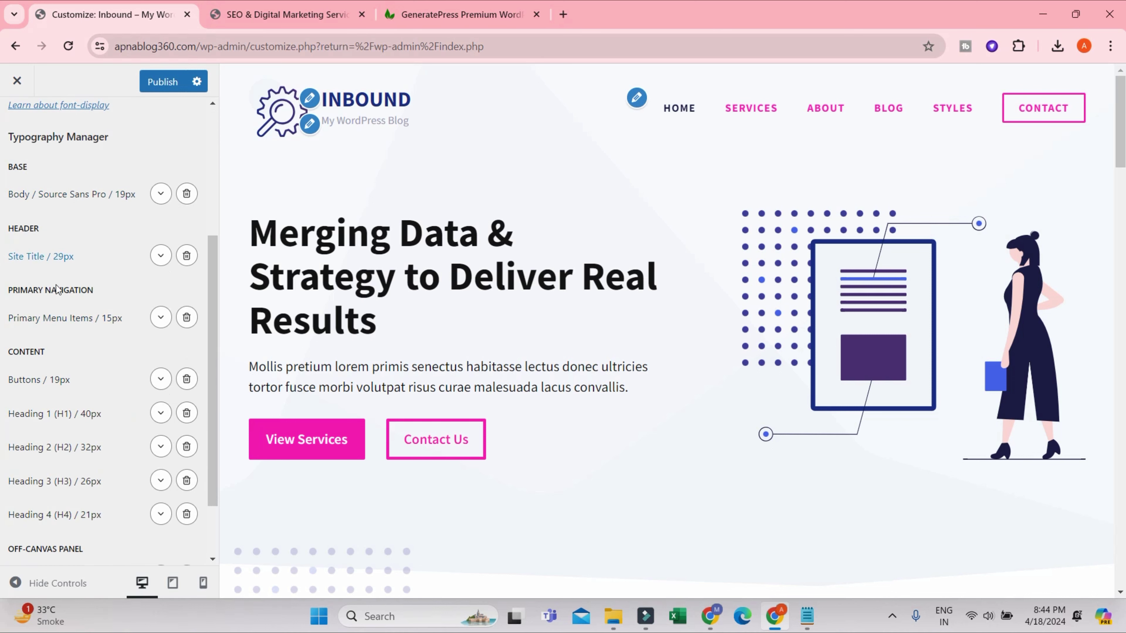
scroll(87, 452, down, 2)
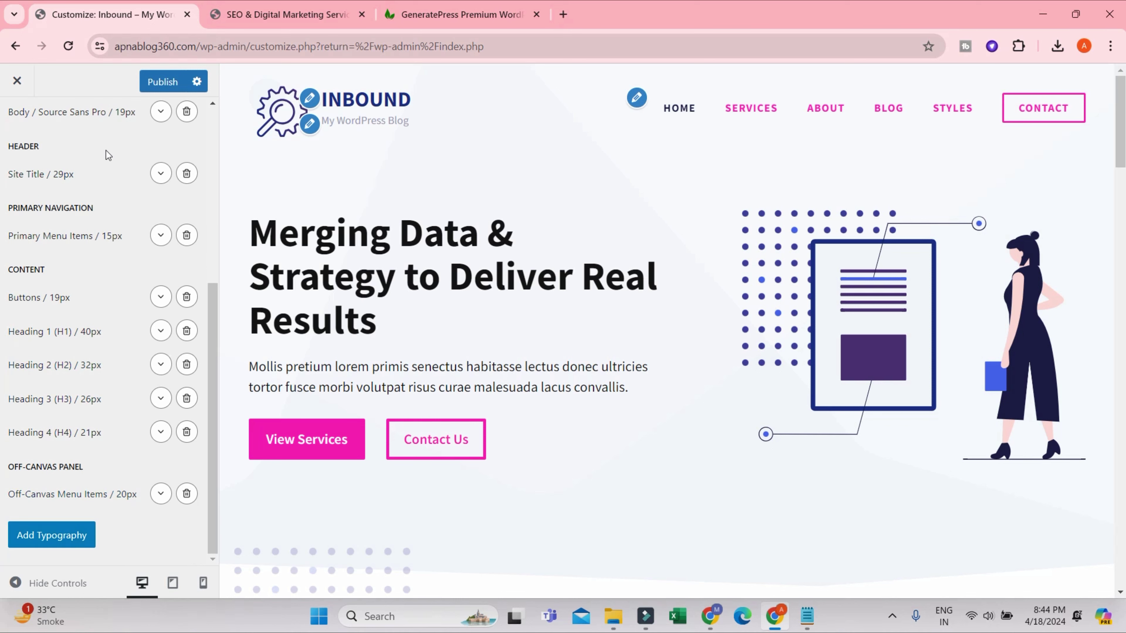
scroll(76, 119, up, 7)
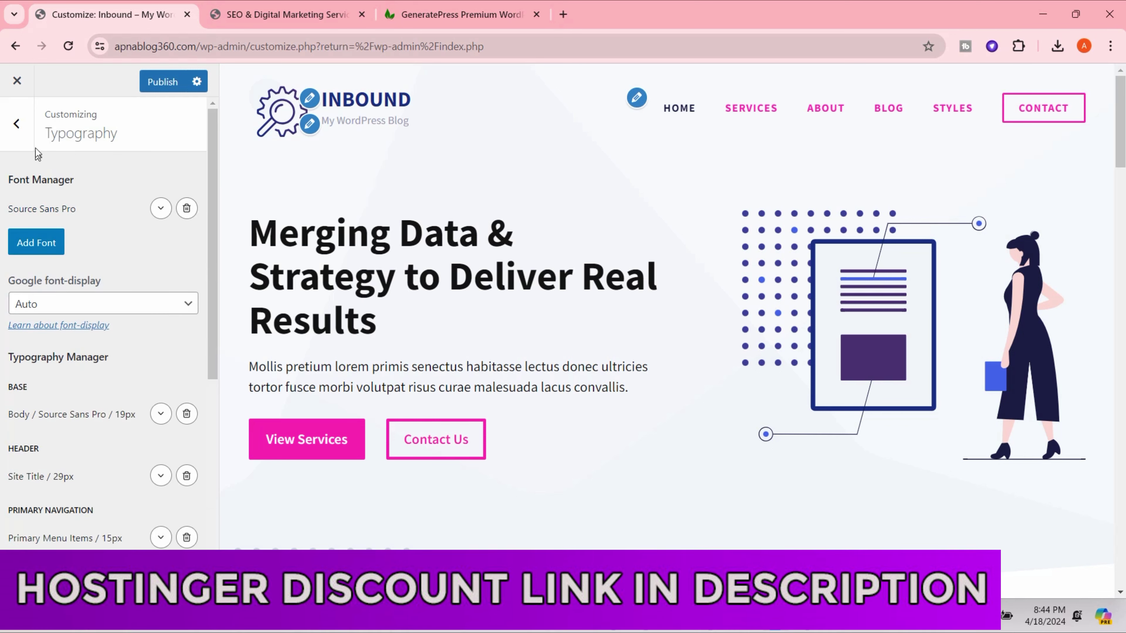
click(18, 121)
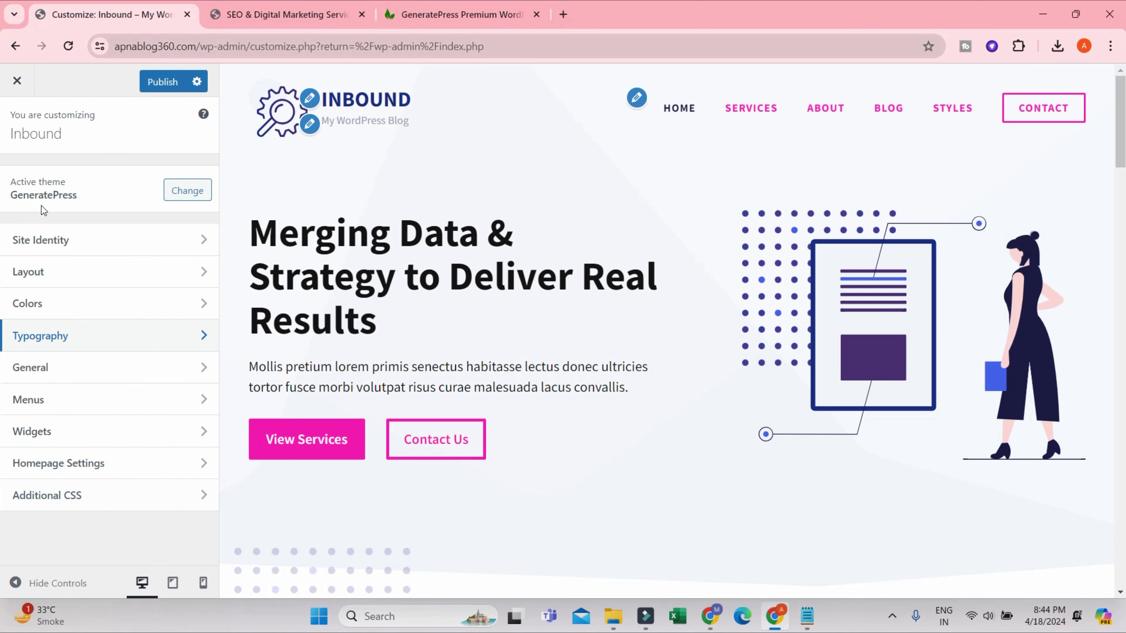
Step: Check the Homepage Settings, keeping Home as the static homepage and Blog as the posts page, and publish the pending customizations
click(98, 472)
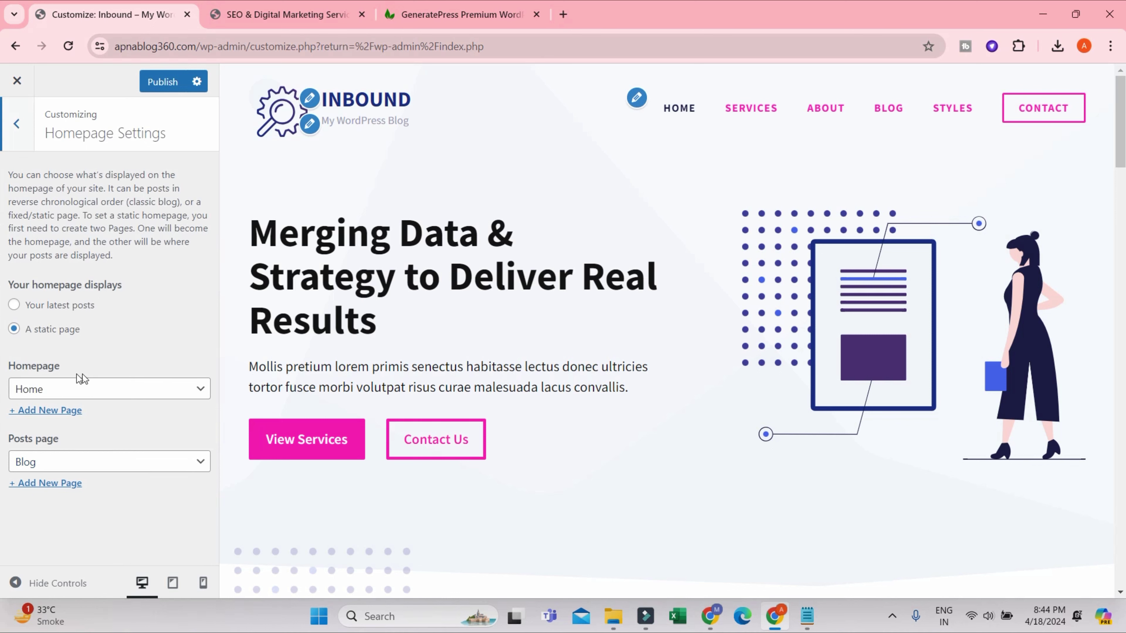
click(37, 466)
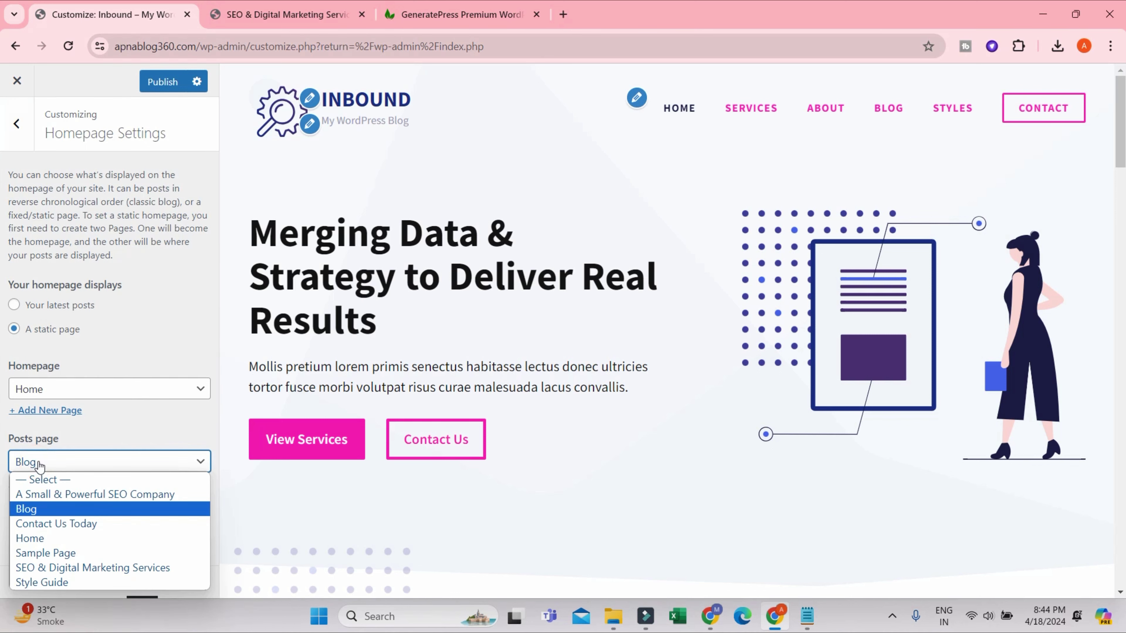
click(39, 465)
click(82, 396)
click(84, 396)
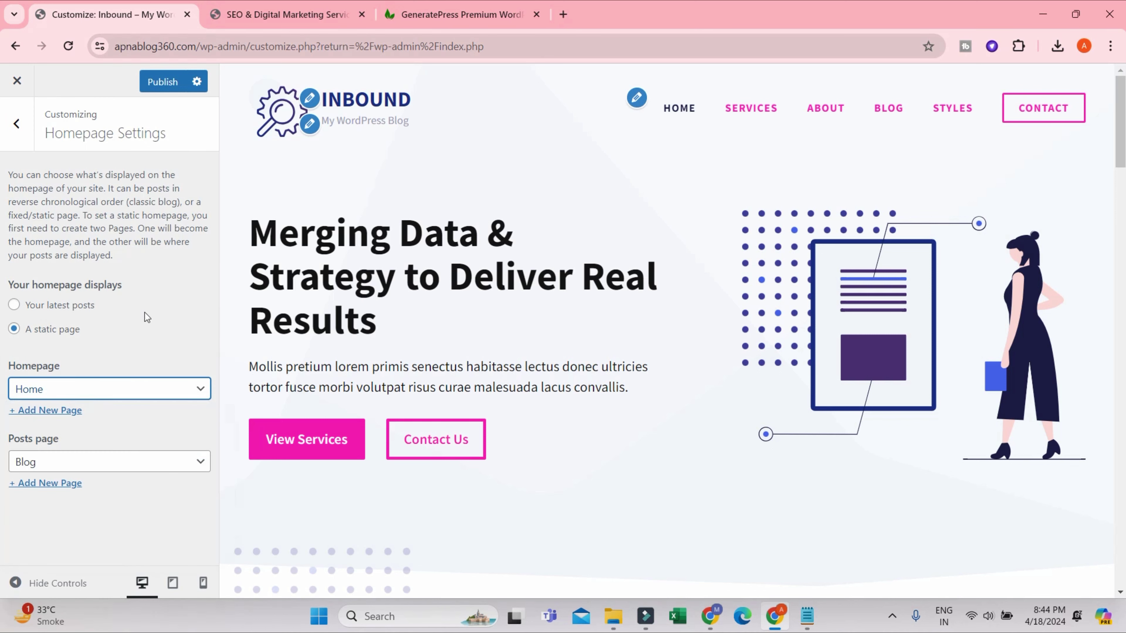
click(100, 389)
click(101, 390)
click(18, 128)
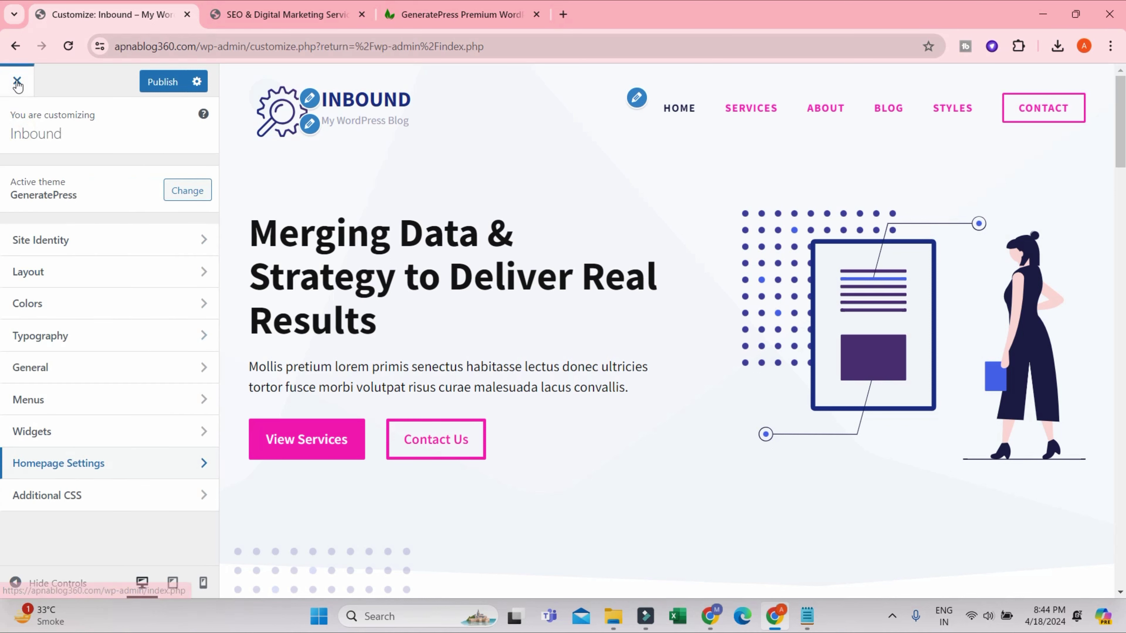
click(155, 83)
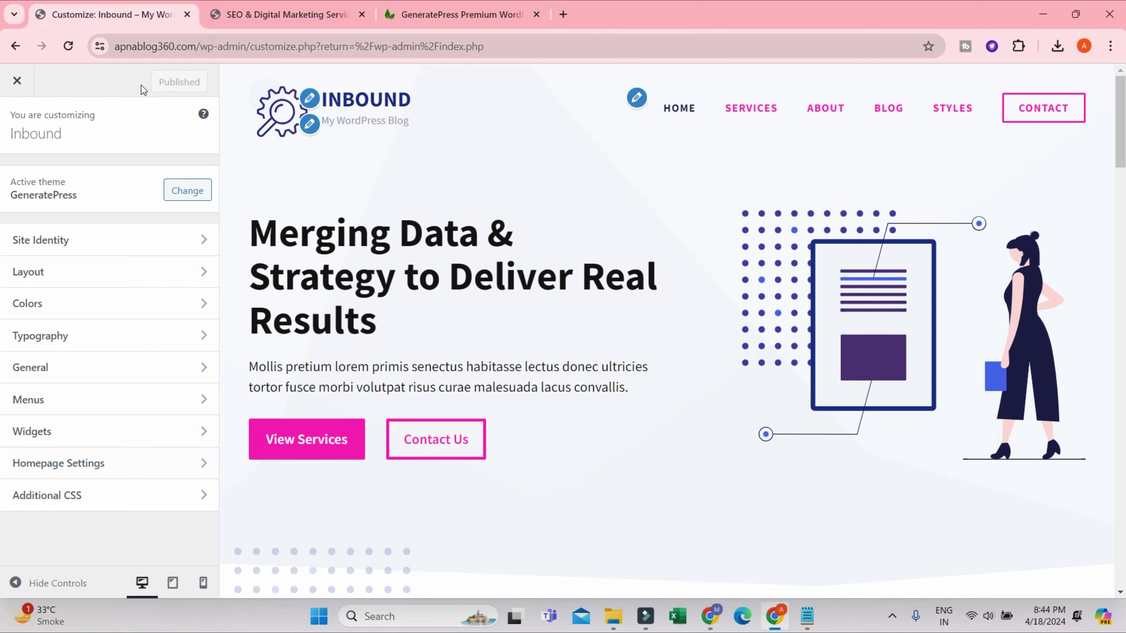